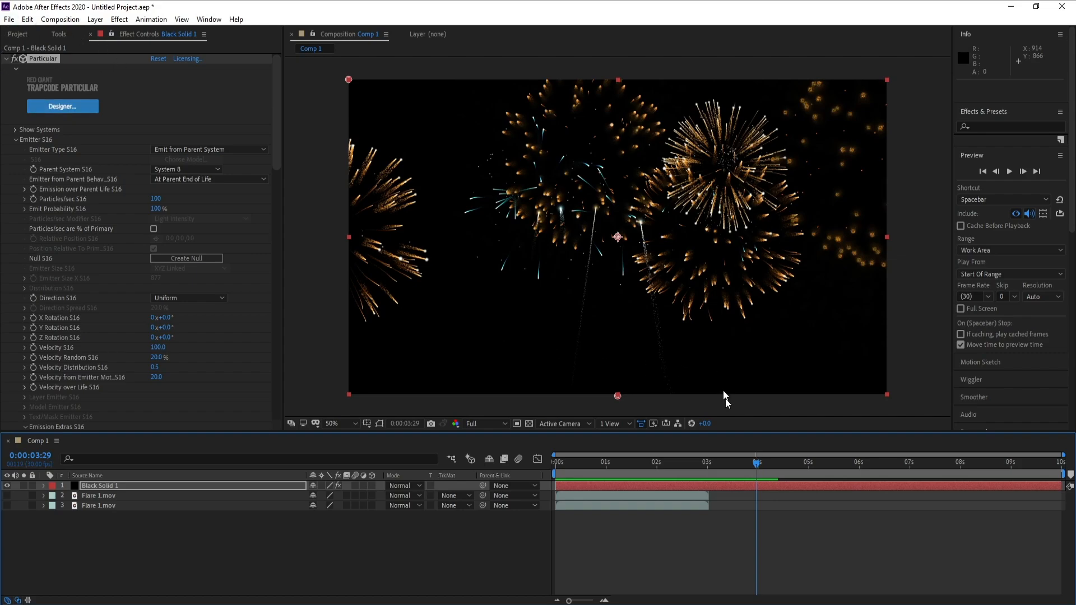
# Scrub and play through the finished fireworks animation in Comp 1 to examine the rising trails and explosions
pyautogui.moveTo(754, 467); pyautogui.dragTo(640, 468)
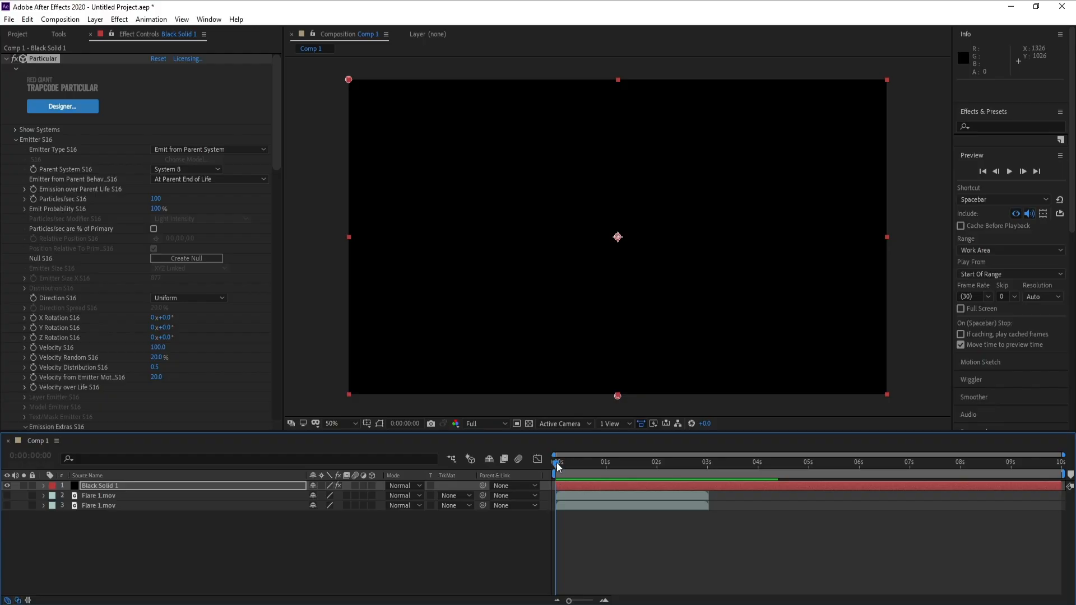
pyautogui.moveTo(556, 462); pyautogui.dragTo(629, 481)
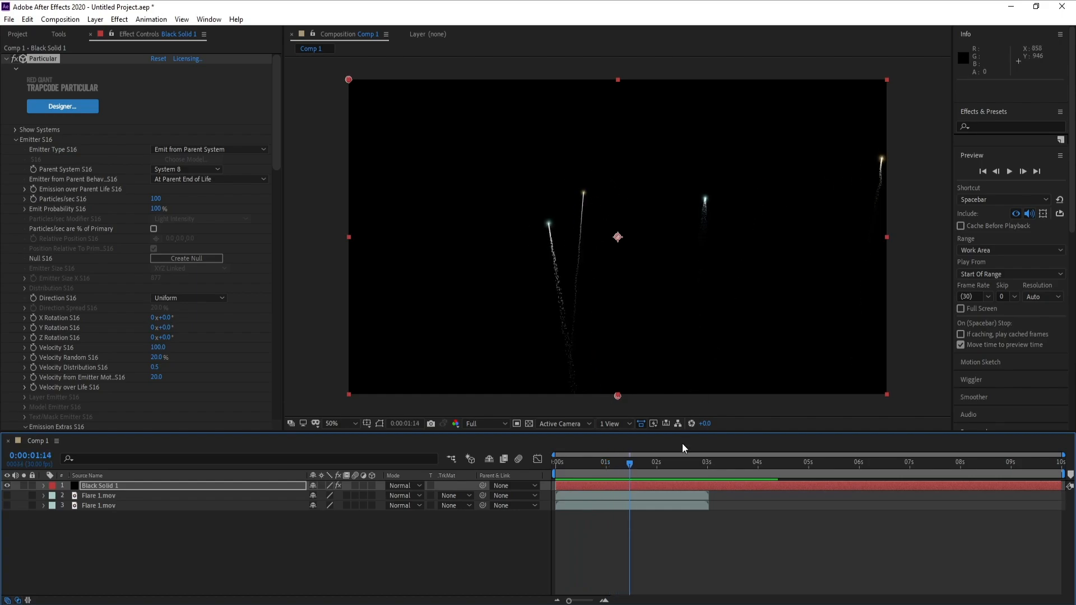
pyautogui.press('space')
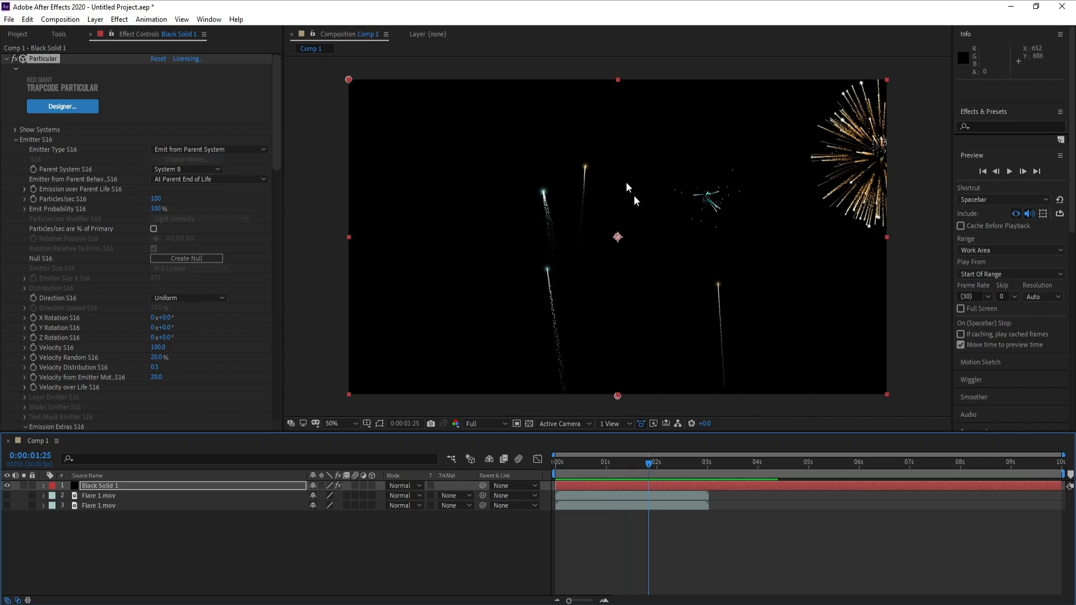
pyautogui.moveTo(649, 470)
pyautogui.mouseDown()
pyautogui.moveTo(611, 466)
pyautogui.moveTo(659, 471)
pyautogui.mouseUp()
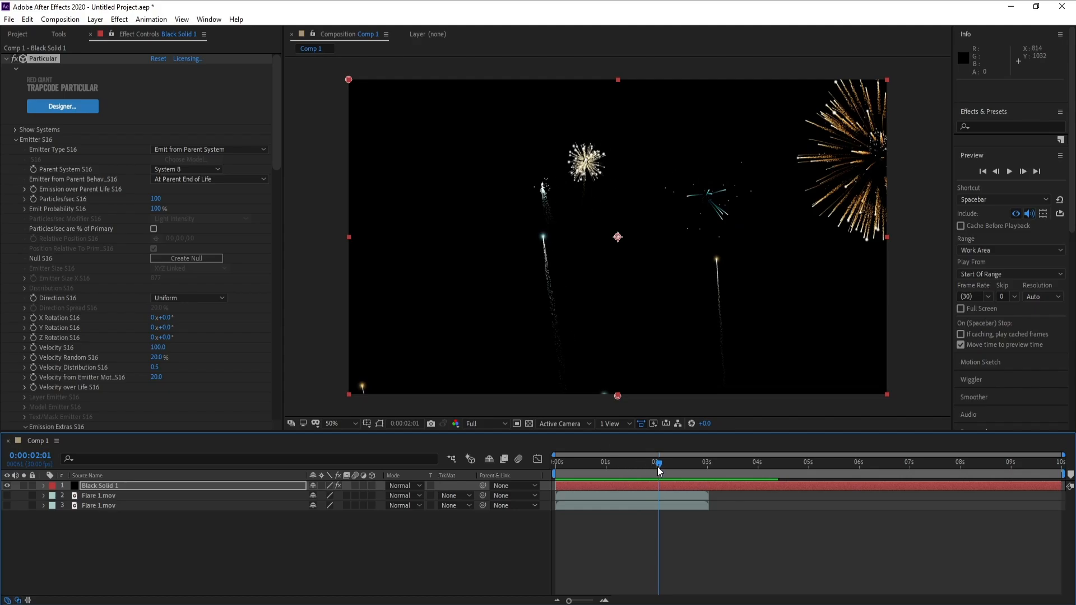
pyautogui.moveTo(657, 467)
pyautogui.mouseDown()
pyautogui.moveTo(639, 468)
pyautogui.moveTo(670, 470)
pyautogui.mouseUp()
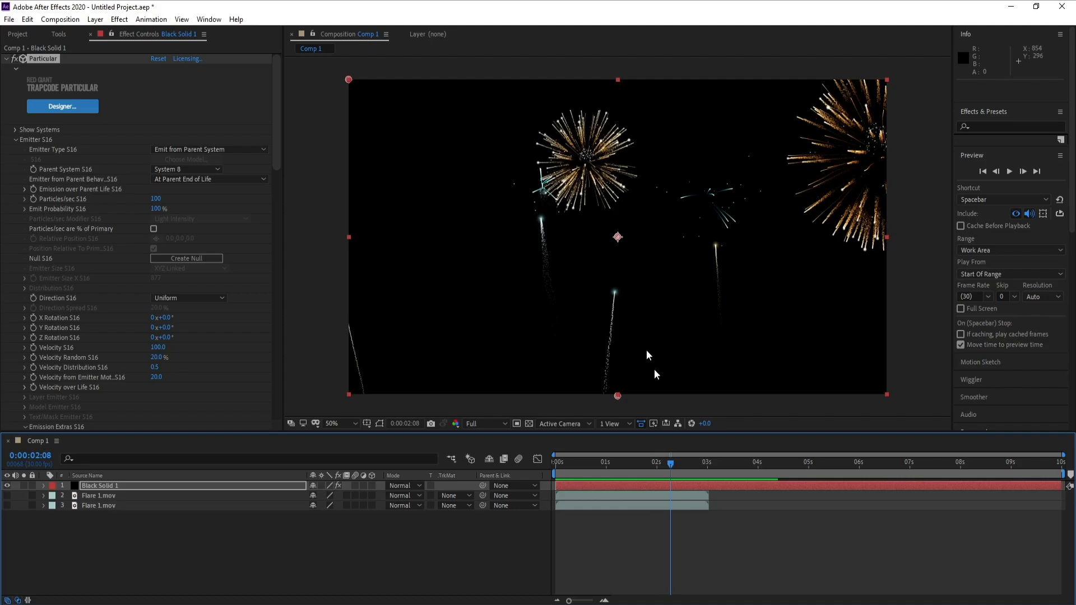
pyautogui.moveTo(675, 470); pyautogui.dragTo(678, 469)
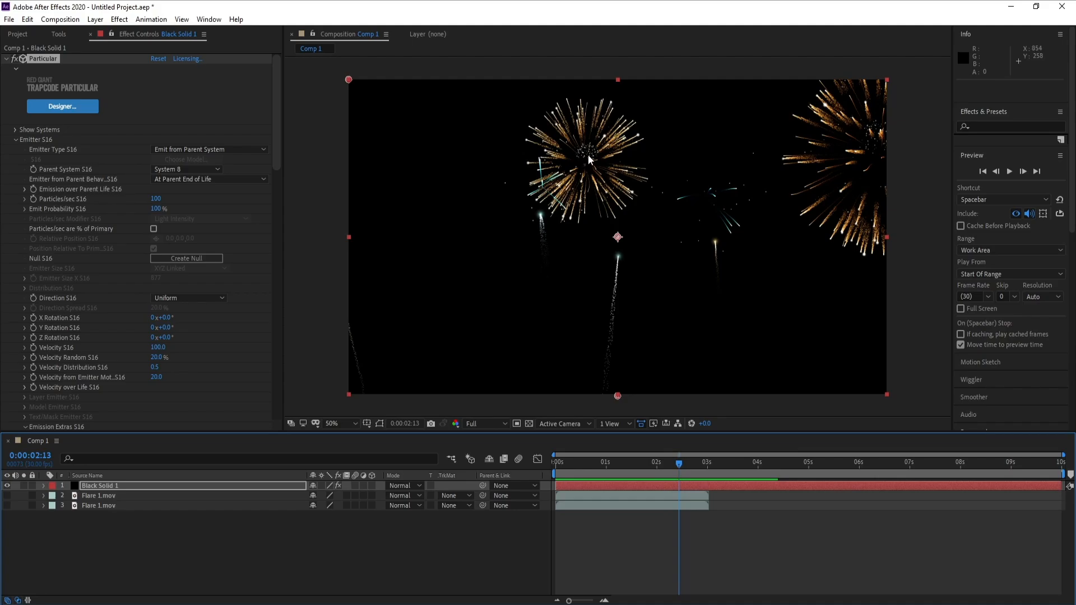
pyautogui.moveTo(682, 463); pyautogui.dragTo(663, 466)
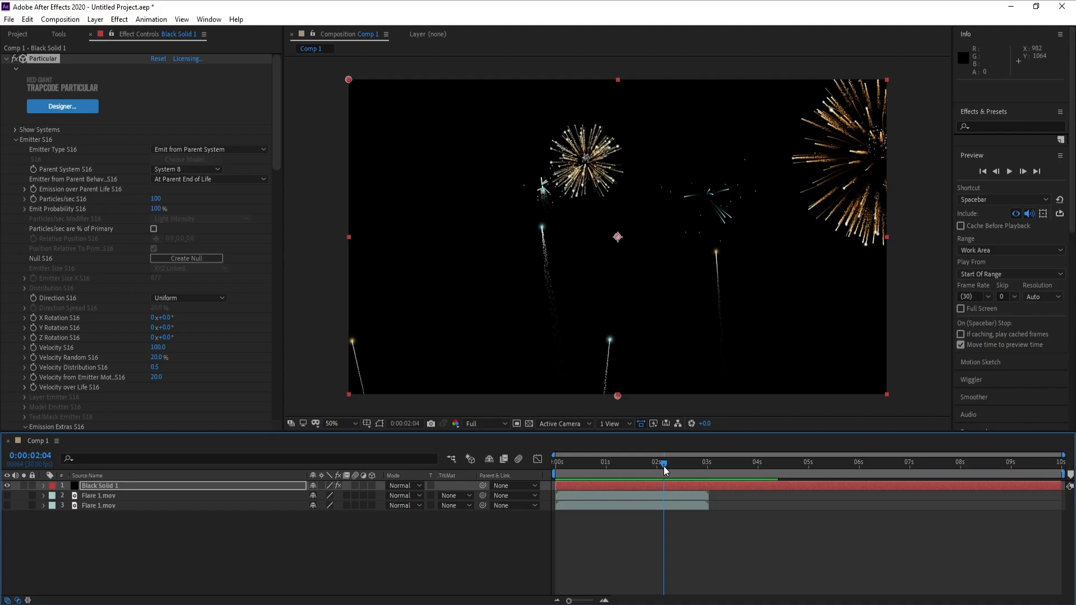
# Create a new 1920 x 1080 px composition named Comp 2 at 30 frames per second, lasting 10 seconds
pyautogui.click(70, 20)
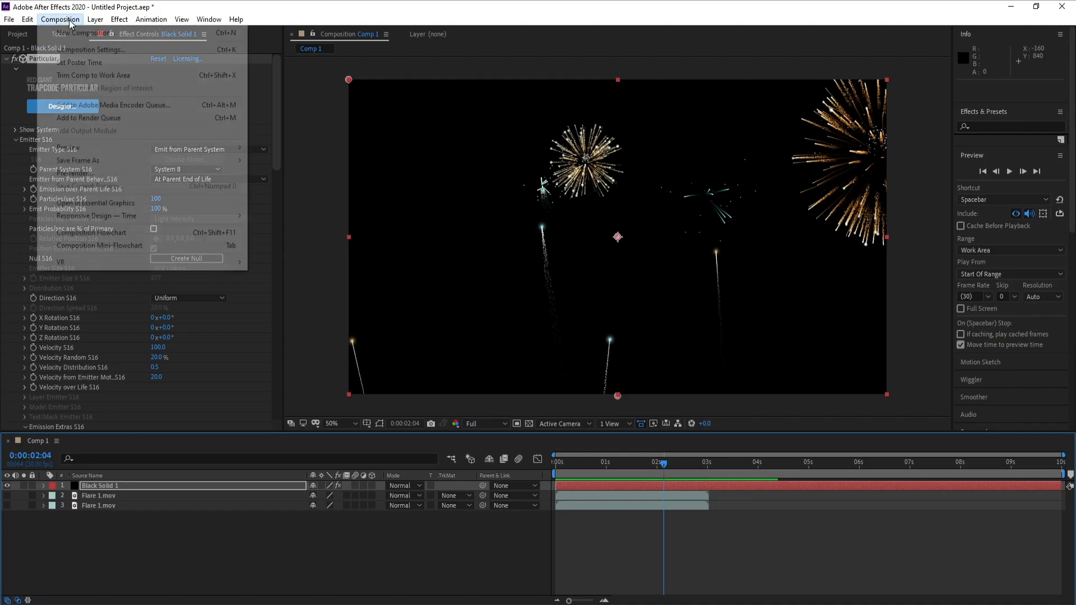
pyautogui.click(78, 33)
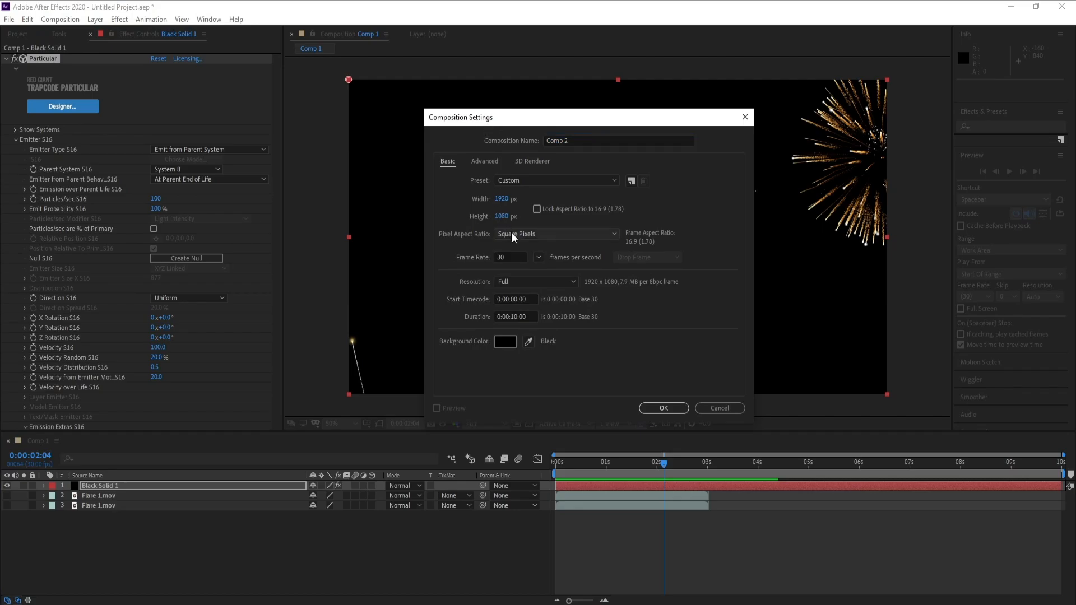
pyautogui.click(509, 256)
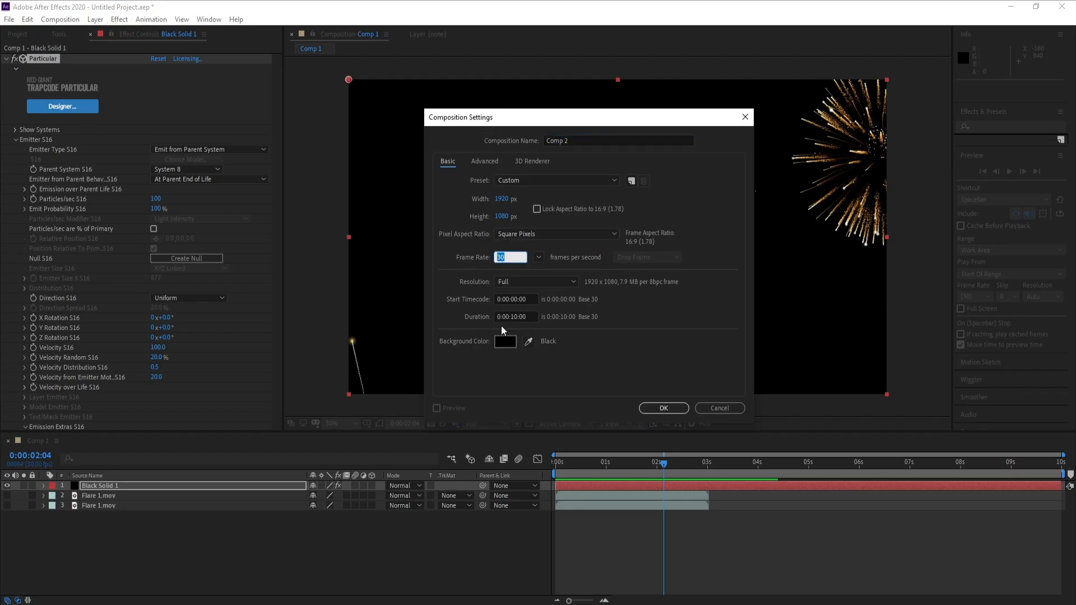
pyautogui.click(652, 409)
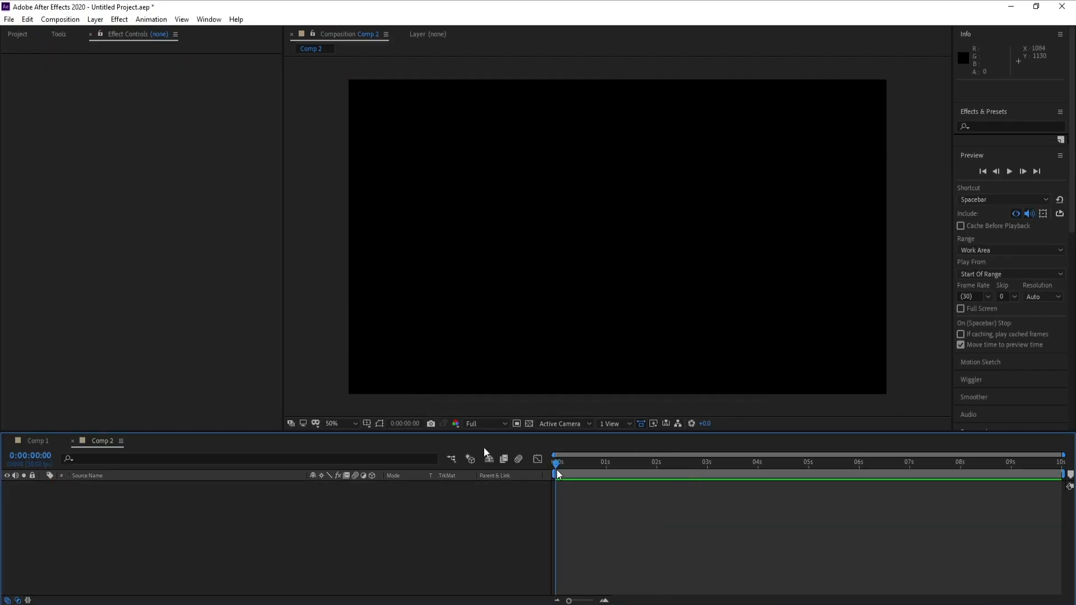
# Add a black composition-sized solid layer named Fireworks to Comp 2
pyautogui.click(94, 18)
pyautogui.moveTo(112, 29)
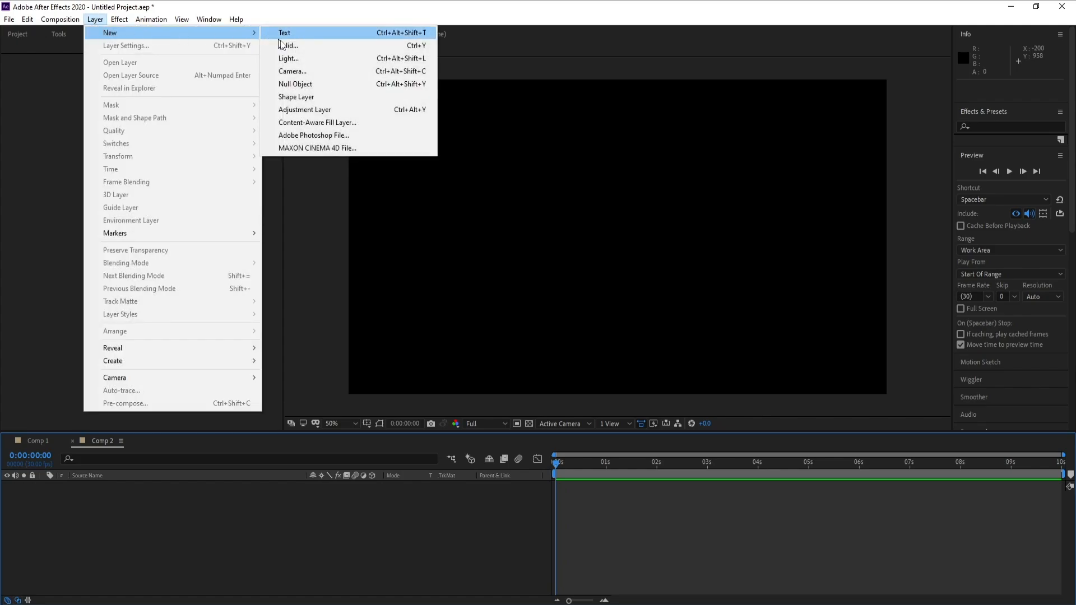
pyautogui.click(336, 42)
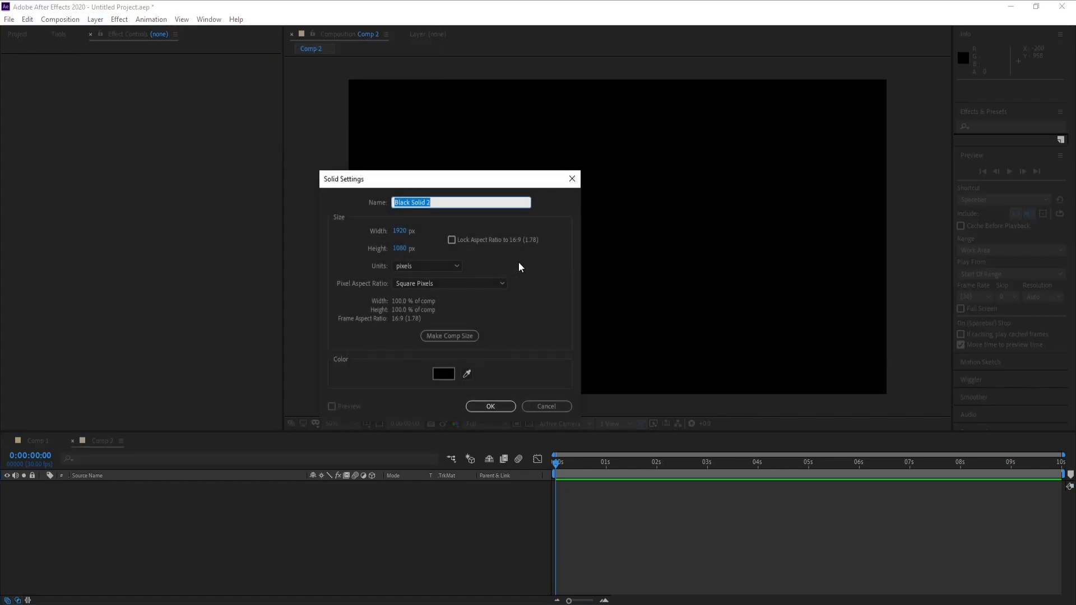
pyautogui.write('Fireworks')
pyautogui.press('Return')
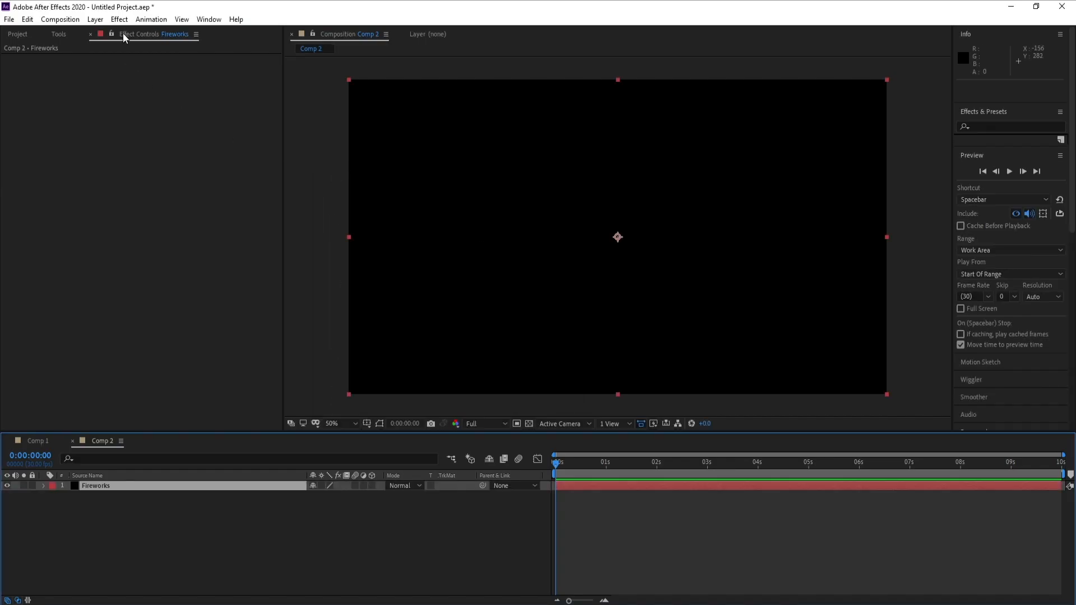
# Apply the RG Trapcode Particular effect to the Fireworks solid and preview its default particles around four seconds
pyautogui.click(120, 19)
pyautogui.moveTo(218, 481)
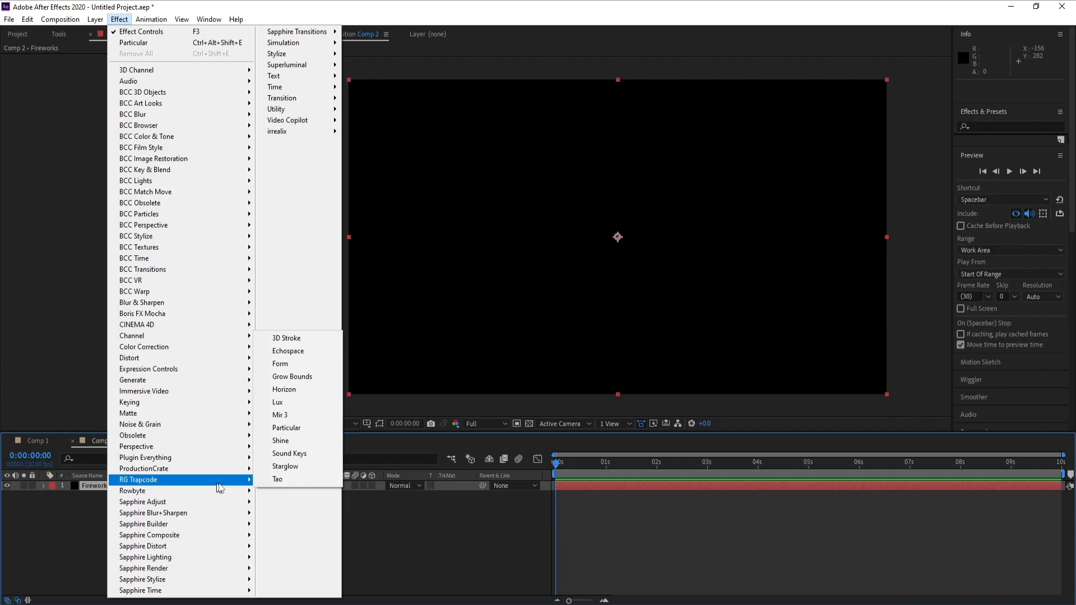
pyautogui.click(293, 428)
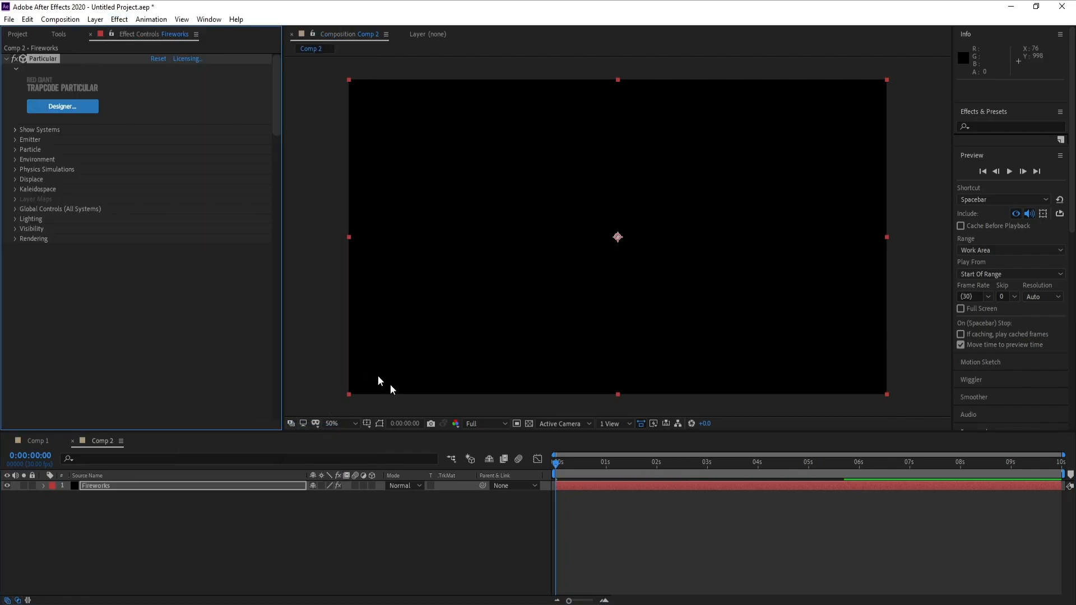
pyautogui.moveTo(554, 464); pyautogui.dragTo(758, 471)
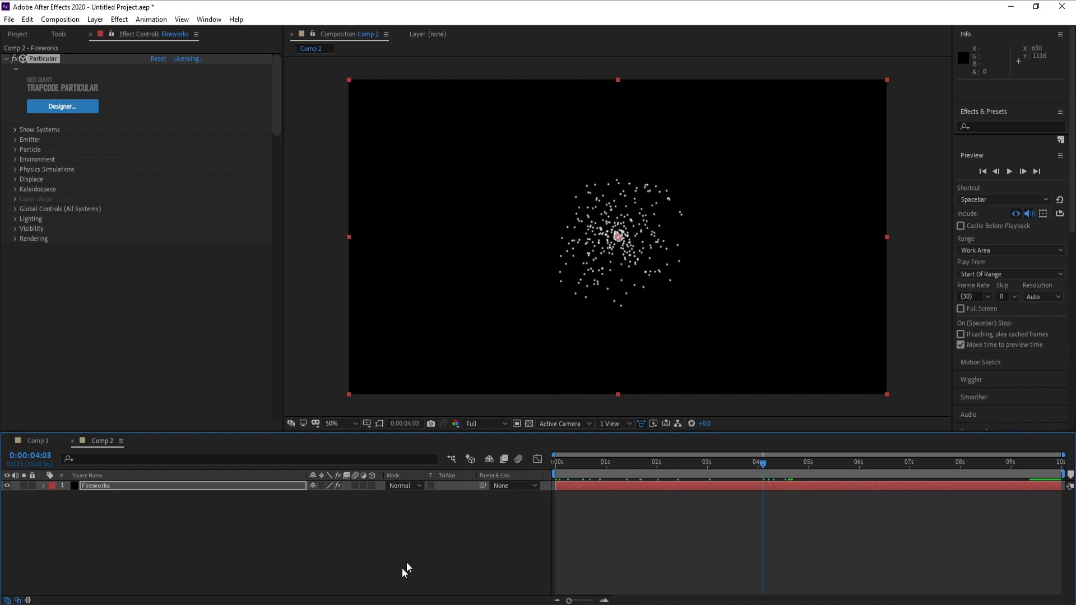
# Switch to the Notepad notes, highlight the line "launching fireball" in the firework stages, and return to After Effects
pyautogui.click(394, 604)
pyautogui.click(544, 163)
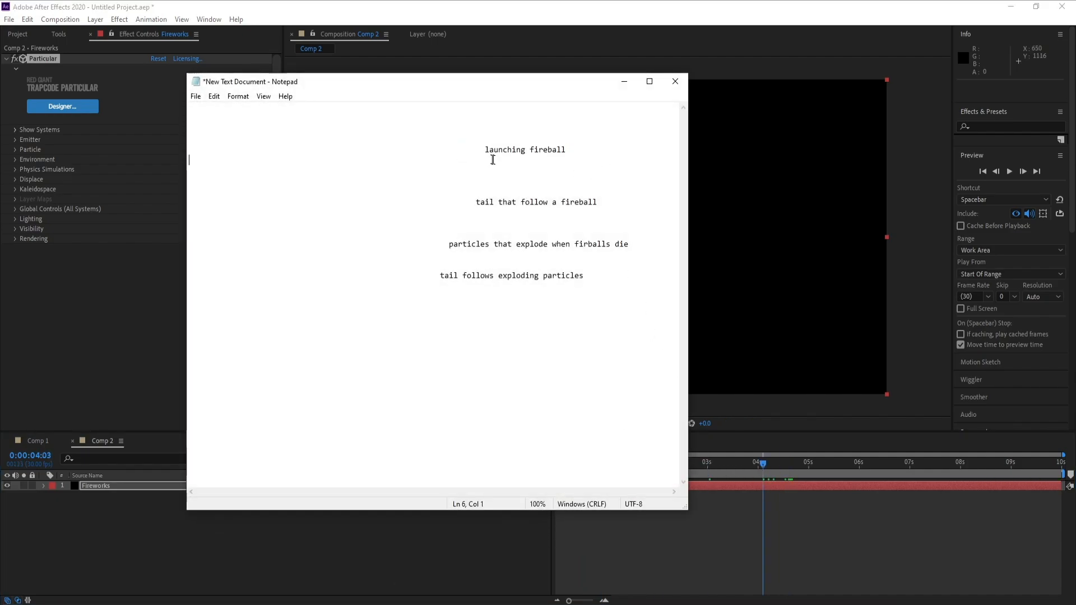
pyautogui.moveTo(484, 149); pyautogui.dragTo(566, 149)
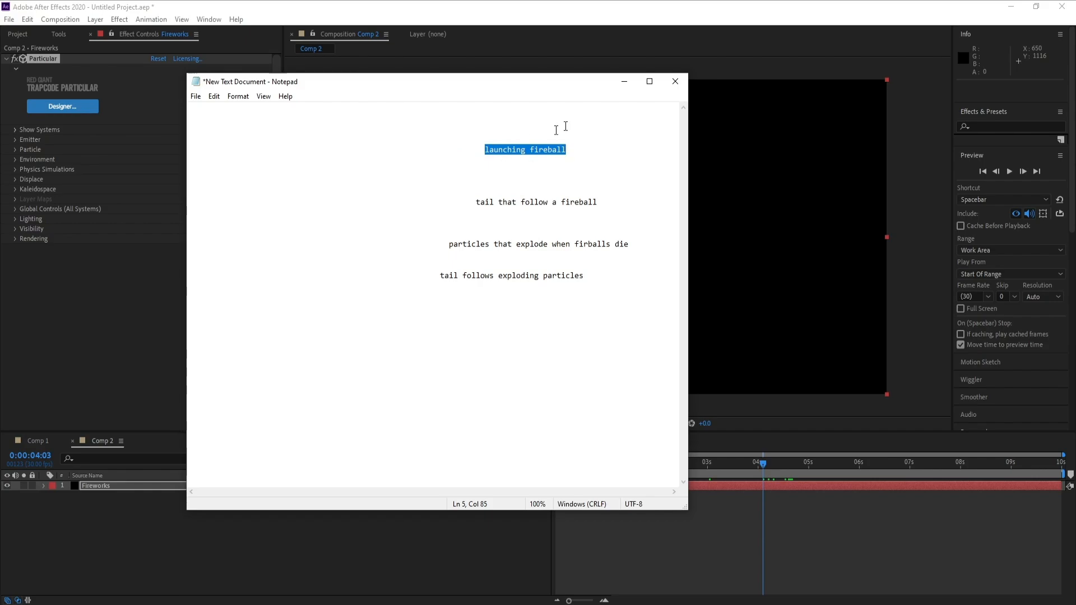
pyautogui.click(622, 81)
# Set Particular's Emitter Type to Box, with the current time at 0:00:02:13
pyautogui.moveTo(728, 464); pyautogui.dragTo(679, 475)
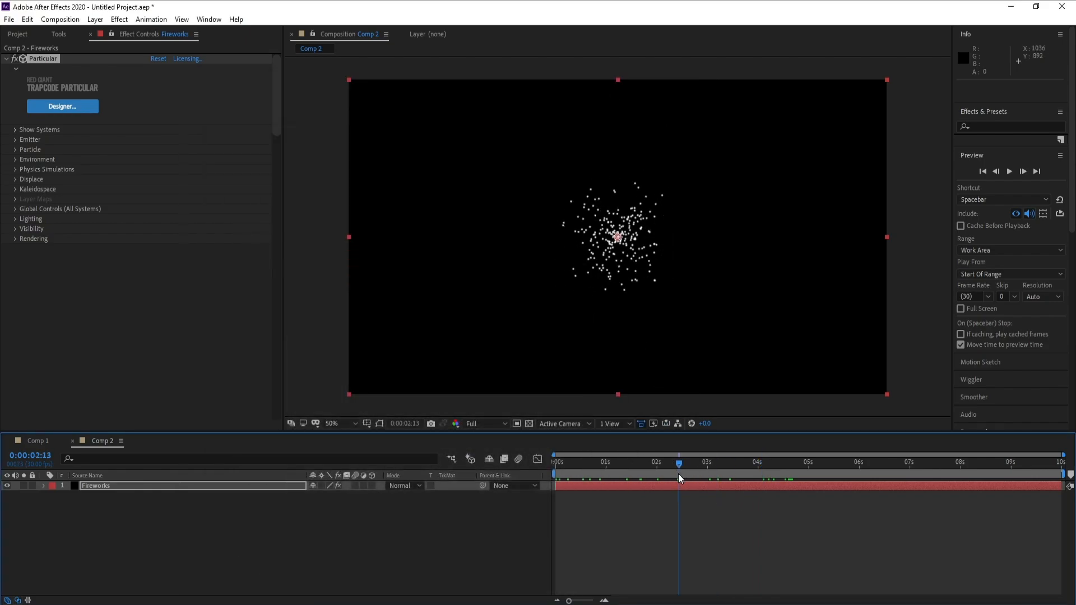
pyautogui.click(15, 140)
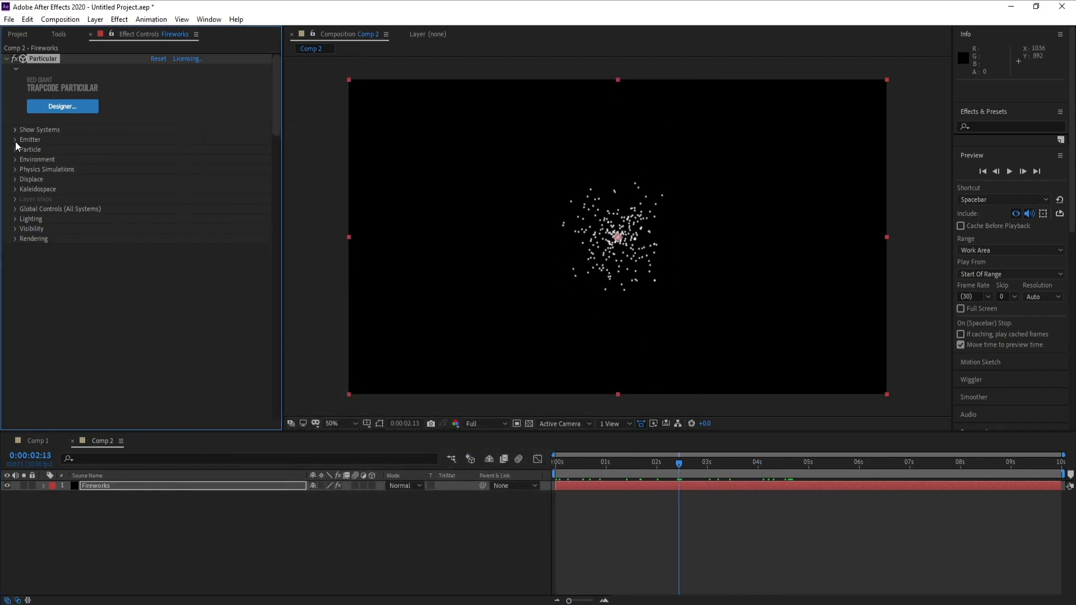
pyautogui.click(187, 149)
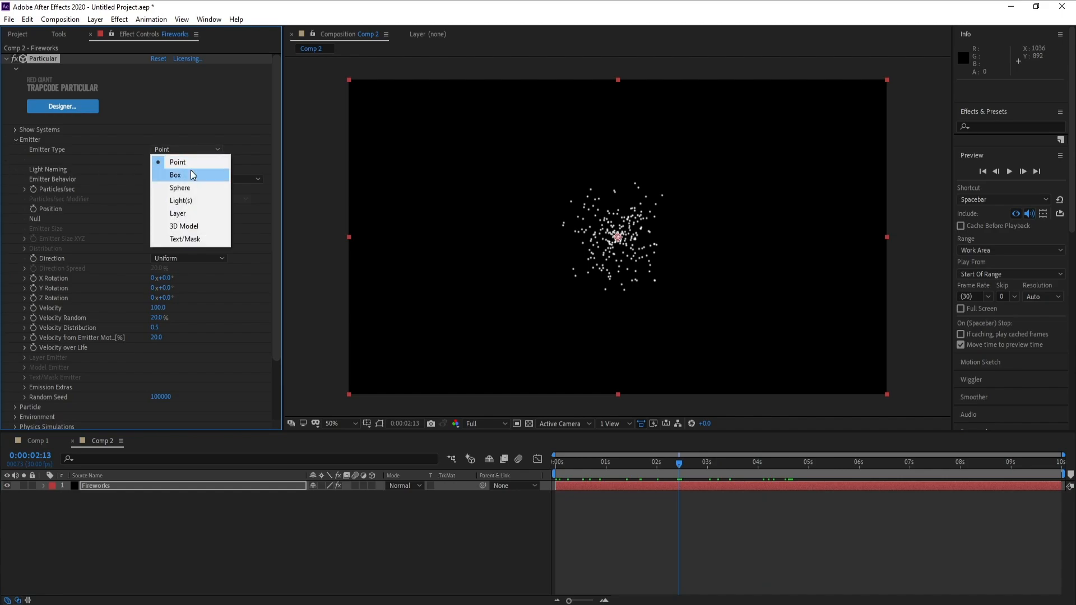
pyautogui.click(190, 175)
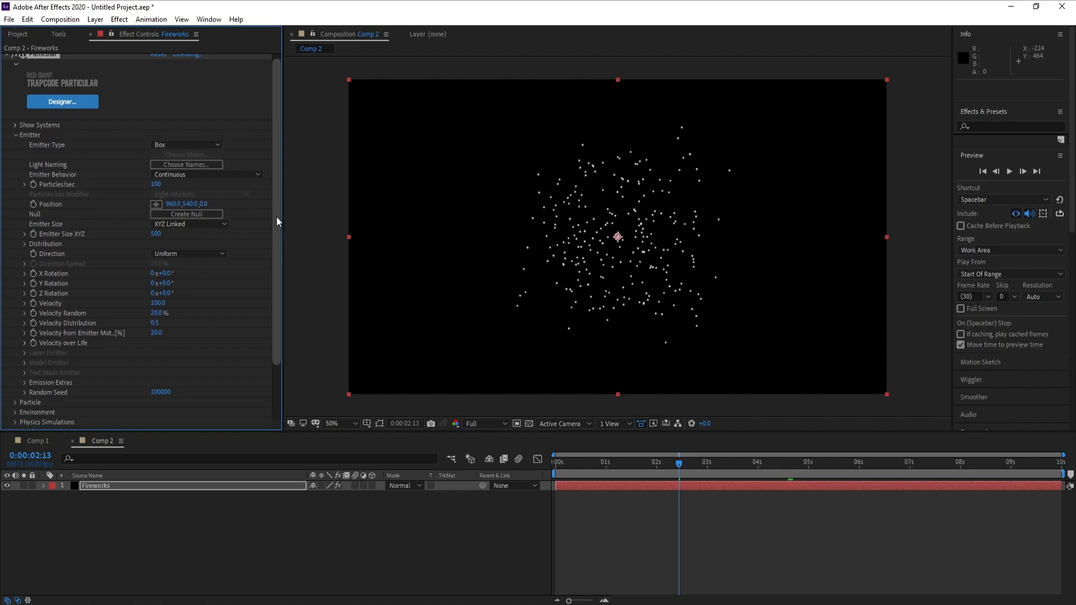
# Switch the Emitter Size to XYZ Individual, with Emitter Size X at 2000 and Emitter Size Y at 1
pyautogui.moveTo(277, 217); pyautogui.dragTo(277, 240)
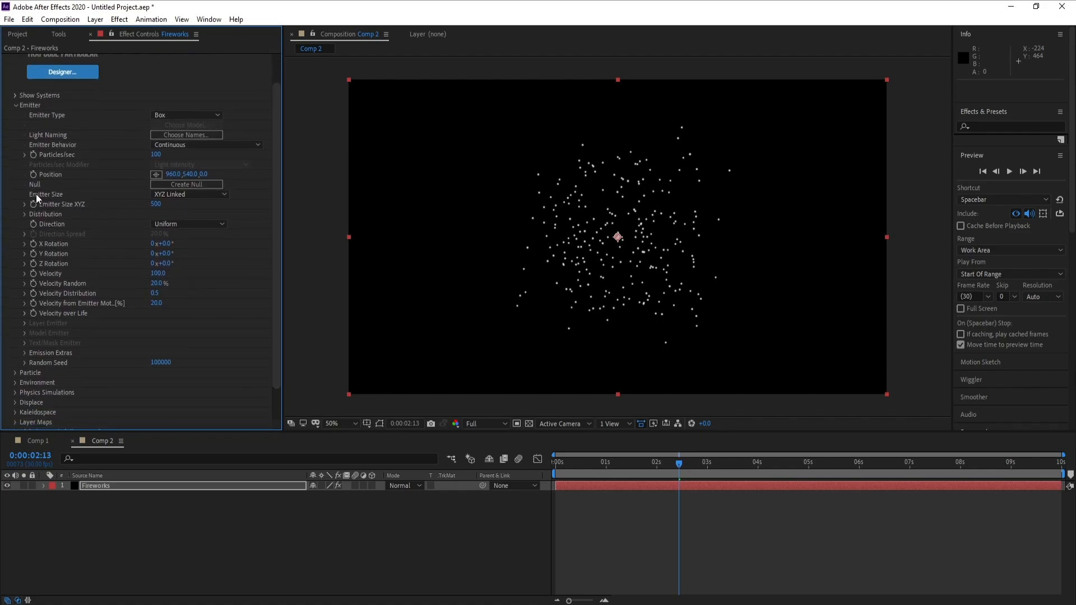
pyautogui.click(193, 194)
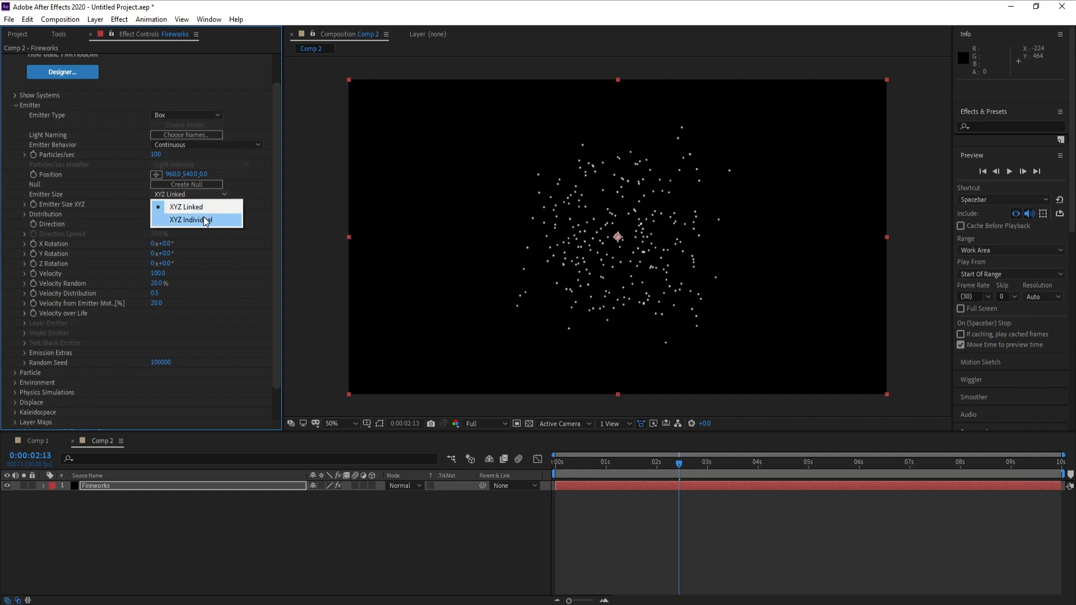
pyautogui.click(204, 219)
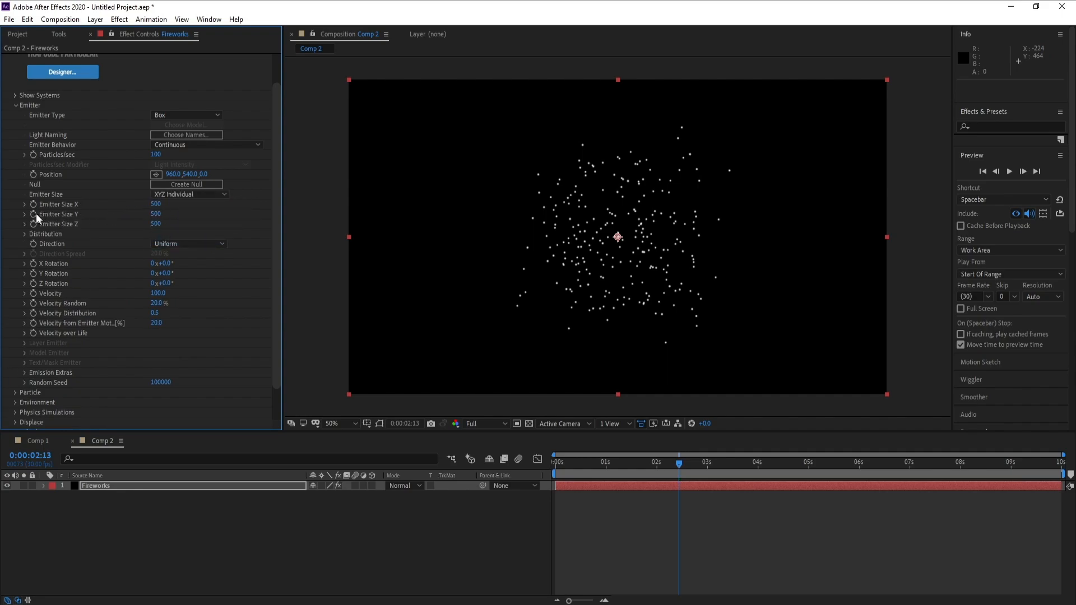
pyautogui.click(154, 205)
pyautogui.press('Return')
pyautogui.click(152, 213)
pyautogui.write('1')
pyautogui.press('Return')
# Move the emitter to the bottom edge of the frame with a Y position of 1080 and preview the particles
pyautogui.click(191, 175)
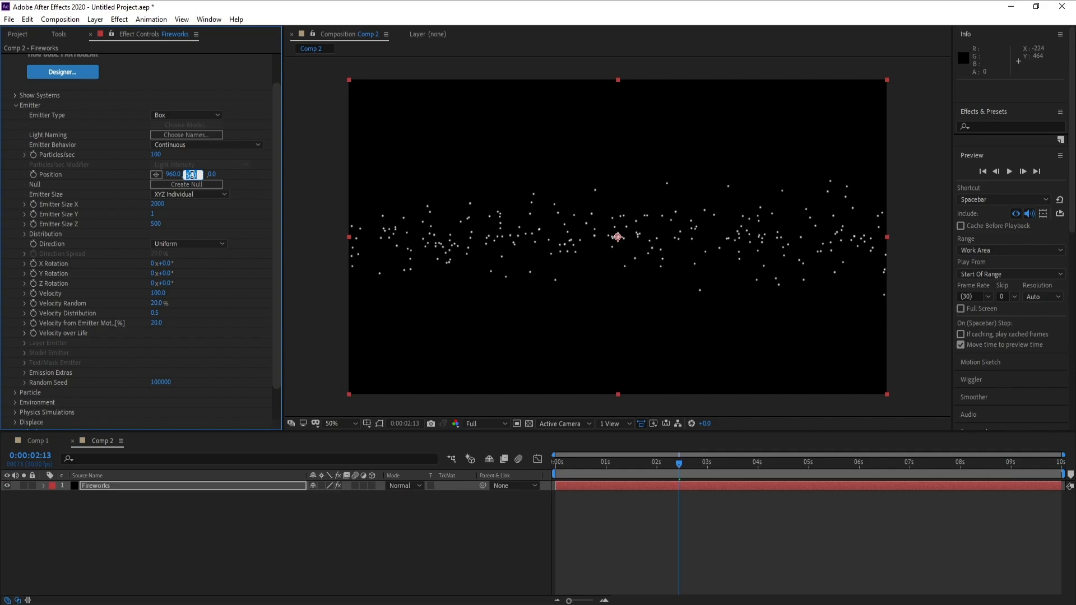
pyautogui.write('1080')
pyautogui.press('Return')
pyautogui.moveTo(679, 469); pyautogui.dragTo(782, 469)
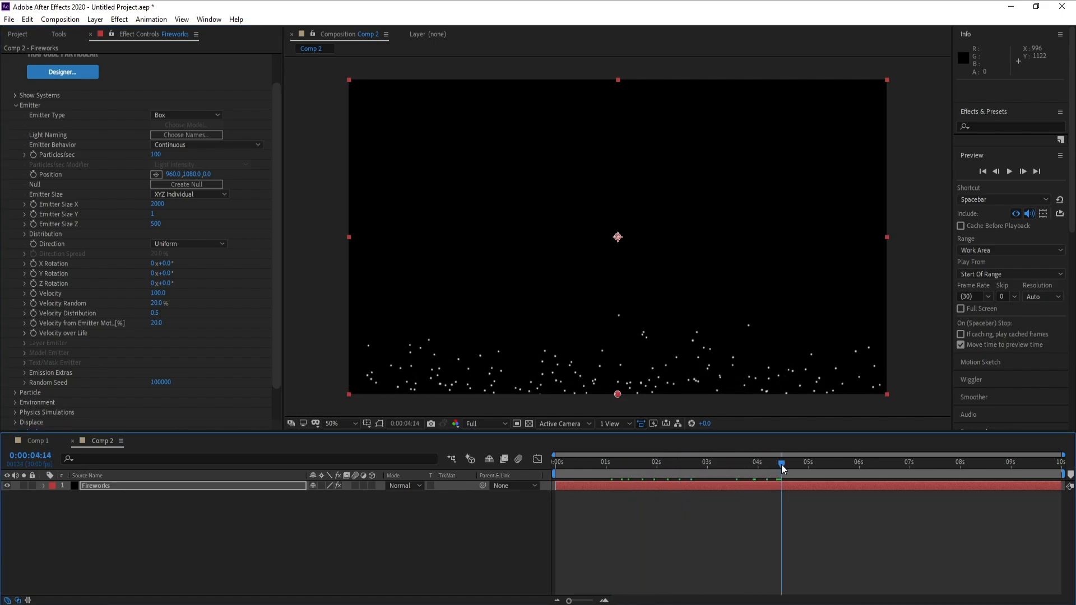
# Make the emission Directional with an X Rotation of 90° and preview the rising particles
pyautogui.click(169, 244)
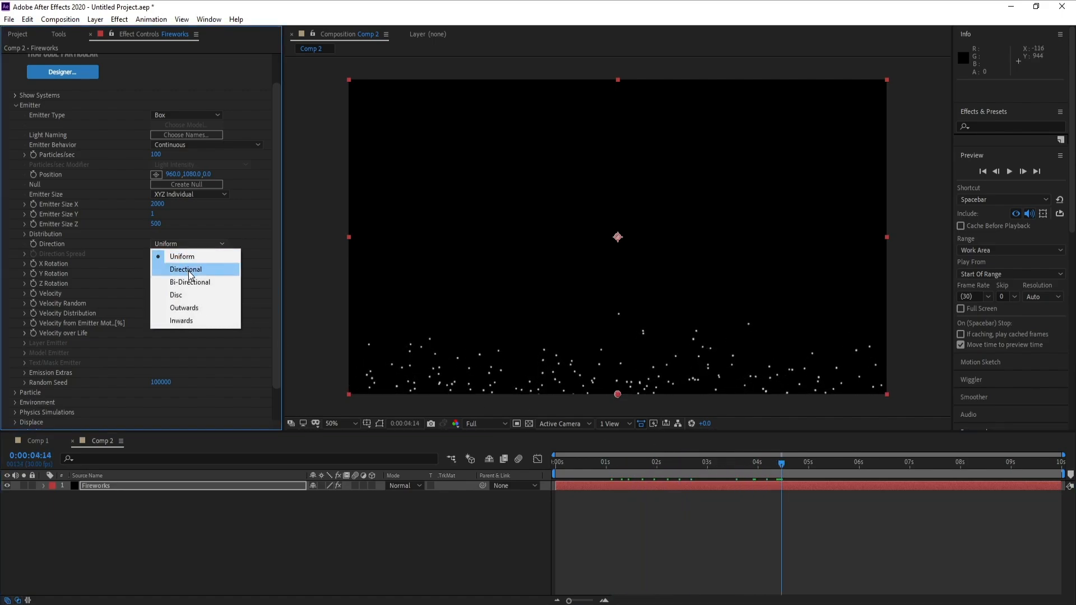
pyautogui.click(188, 271)
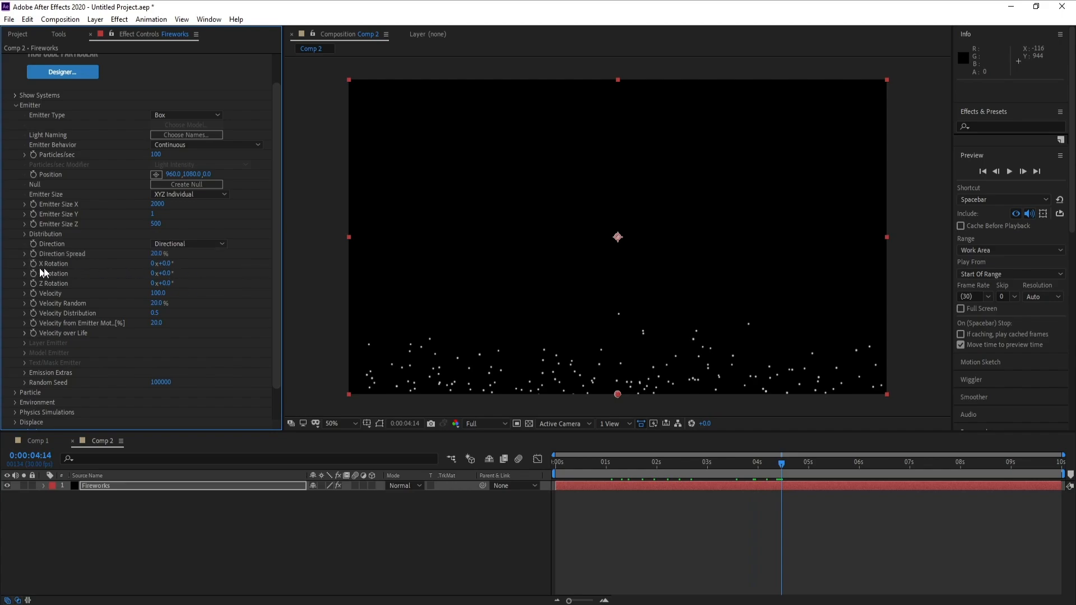
pyautogui.click(166, 263)
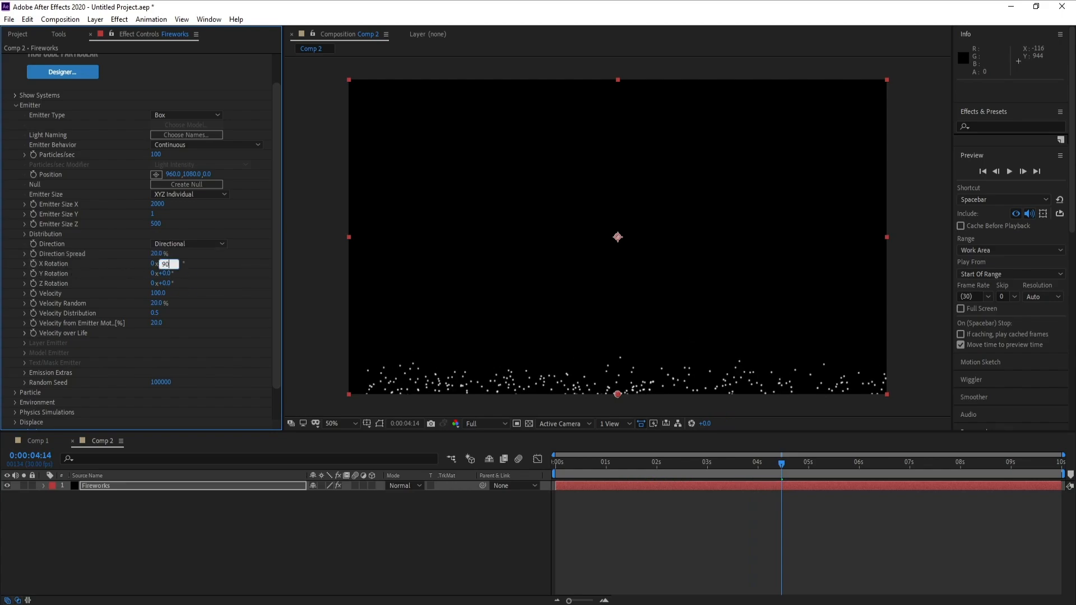
pyautogui.press('Return')
pyautogui.moveTo(771, 468); pyautogui.dragTo(792, 473)
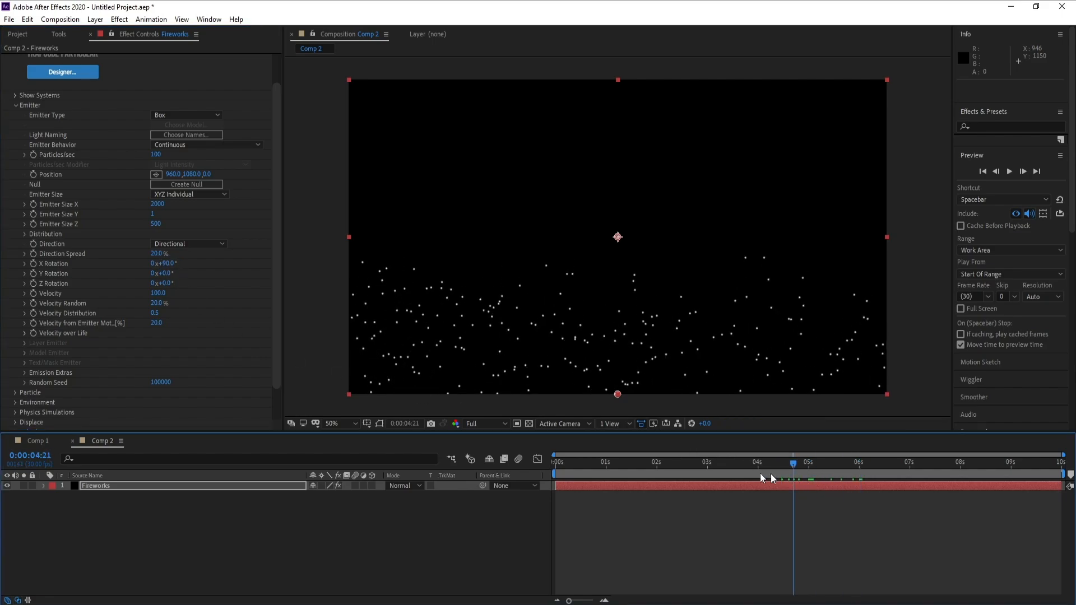
# Set the emitter's Velocity to 1000 and preview the faster particles, ending at 0:00:02:03
pyautogui.click(165, 295)
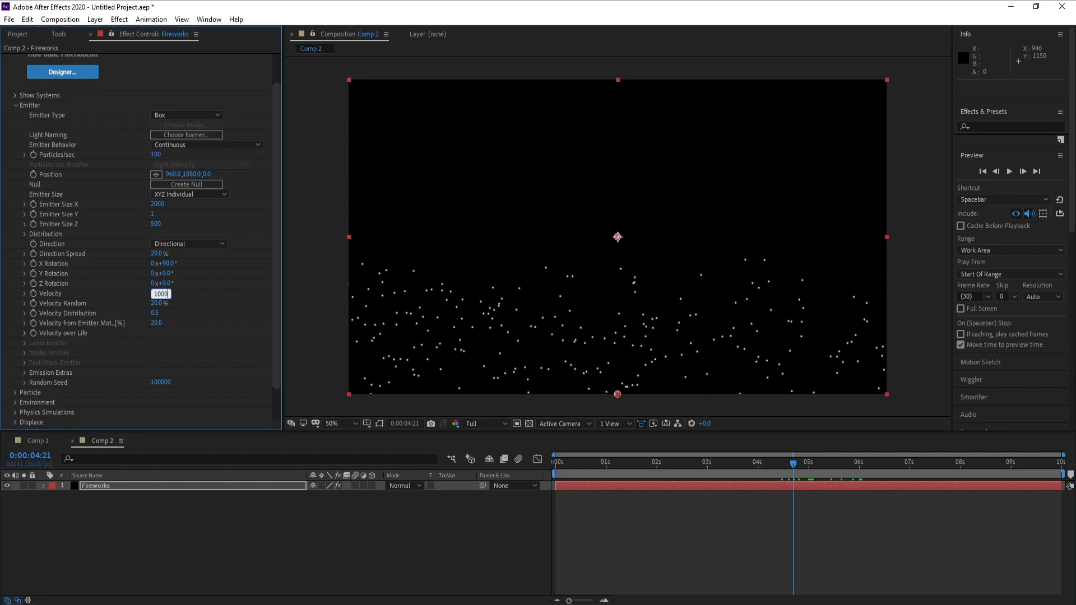
pyautogui.write('1000')
pyautogui.press('Return')
pyautogui.click(748, 463)
pyautogui.moveTo(739, 467); pyautogui.dragTo(662, 475)
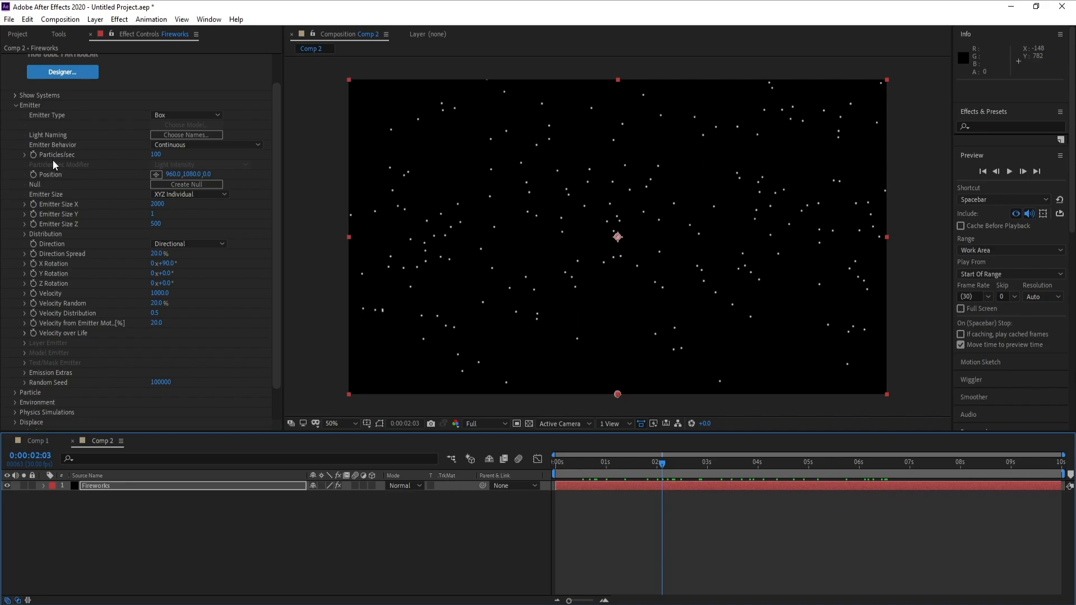
# Set the emitter's Particles/sec to 3 and preview the particles at 0:00:00:26
pyautogui.click(161, 154)
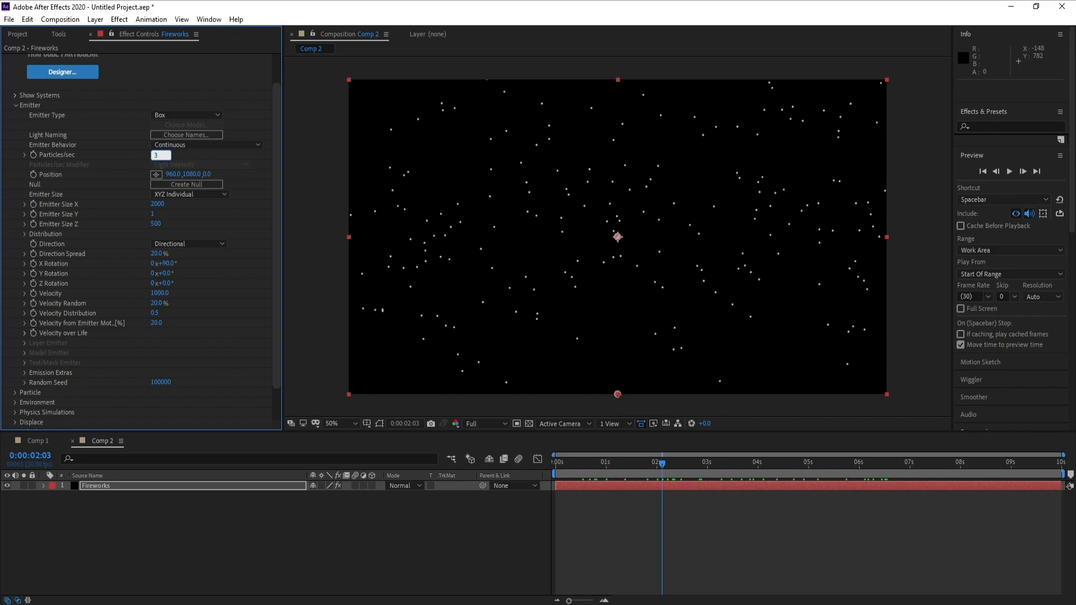
pyautogui.press('Return')
pyautogui.moveTo(673, 473); pyautogui.dragTo(600, 475)
# Set the particle Life to 1.5 seconds with a Life Random of 20%
pyautogui.scroll(-2, 280, 287)
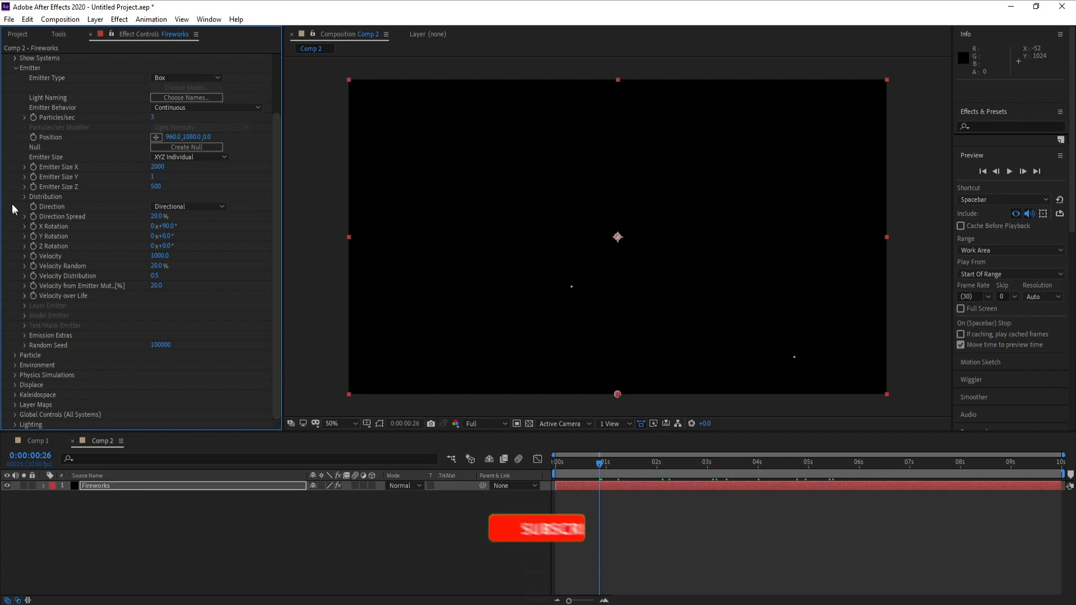
pyautogui.click(16, 67)
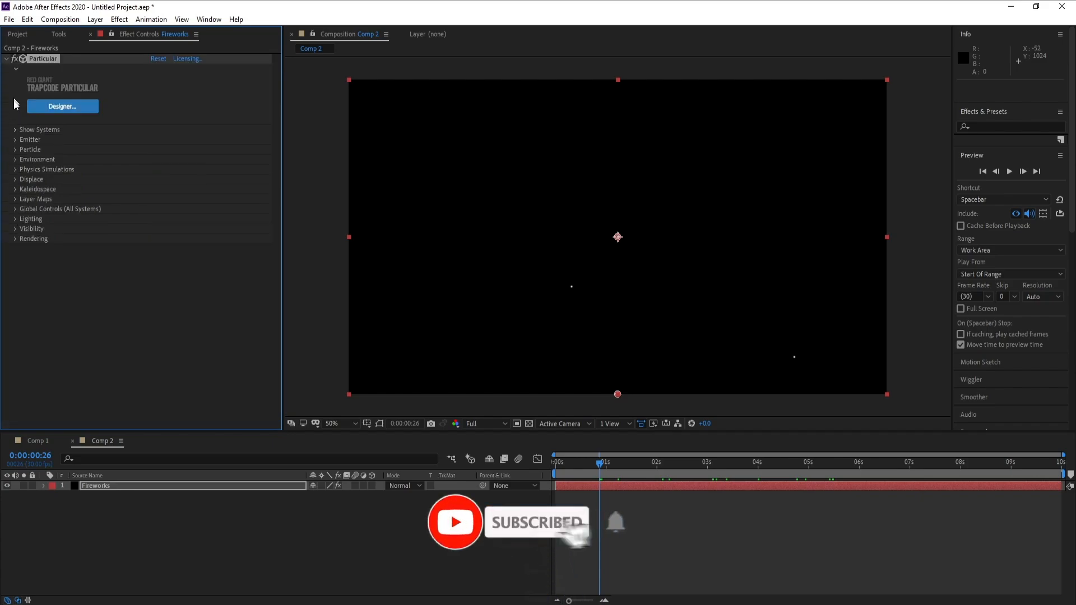
pyautogui.click(14, 150)
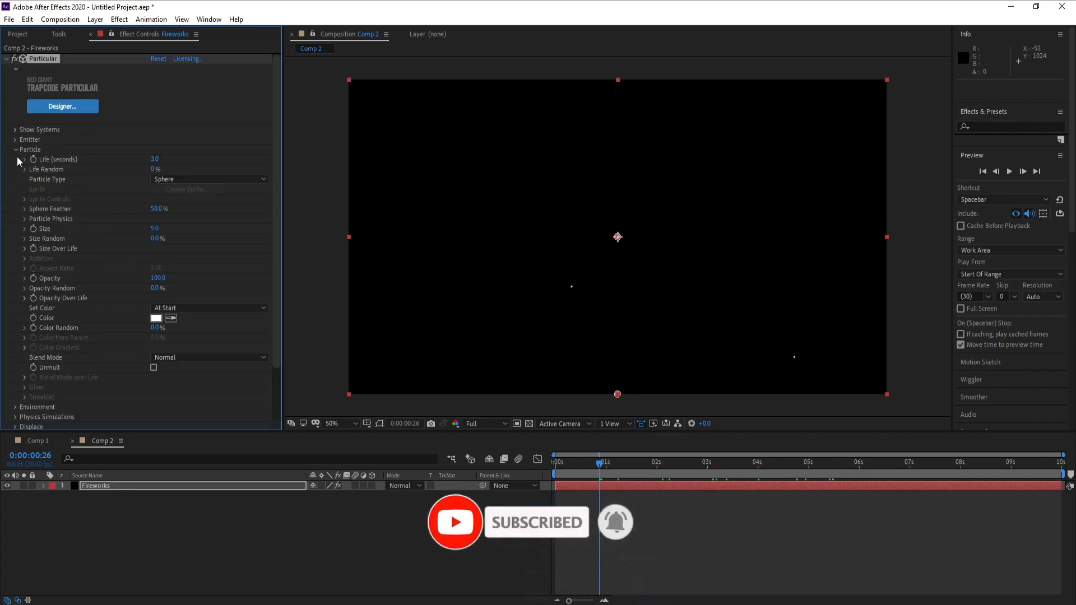
pyautogui.moveTo(604, 466); pyautogui.dragTo(651, 470)
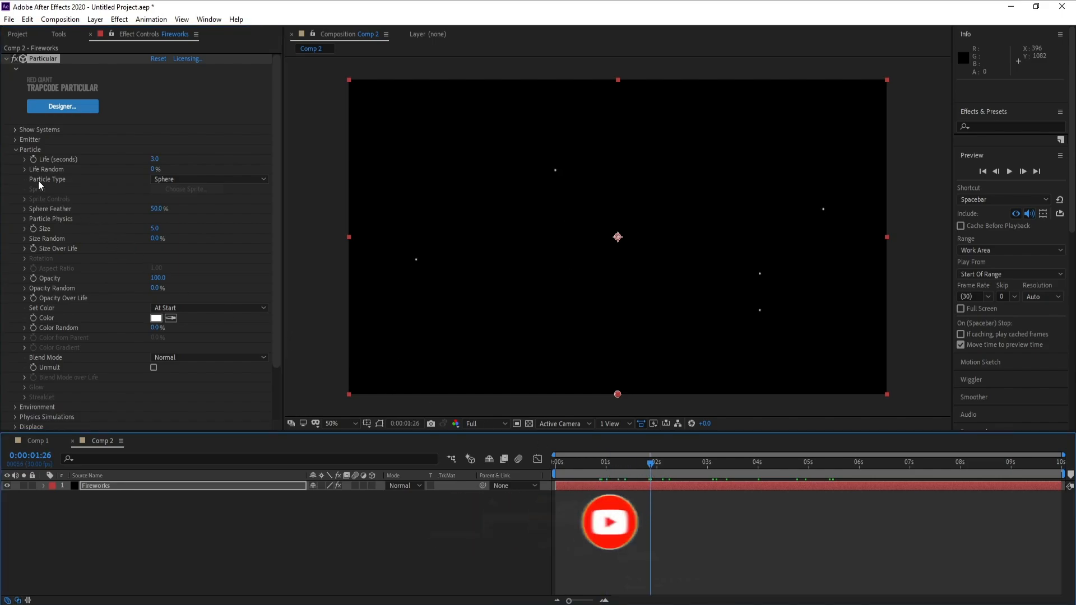
pyautogui.click(155, 161)
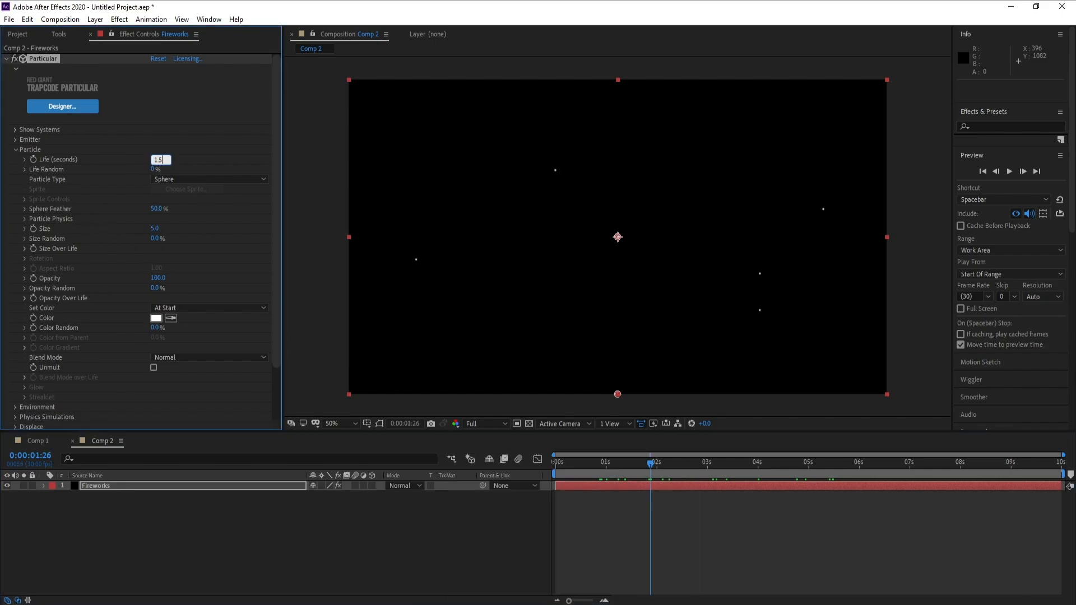
pyautogui.write('1.5')
pyautogui.press('Return')
pyautogui.click(155, 168)
pyautogui.press('Return')
# Change the Particle Type to Glow Sphere (No DOF) and preview the glowing particles, ending at 0:00:02:12
pyautogui.click(196, 179)
pyautogui.click(200, 205)
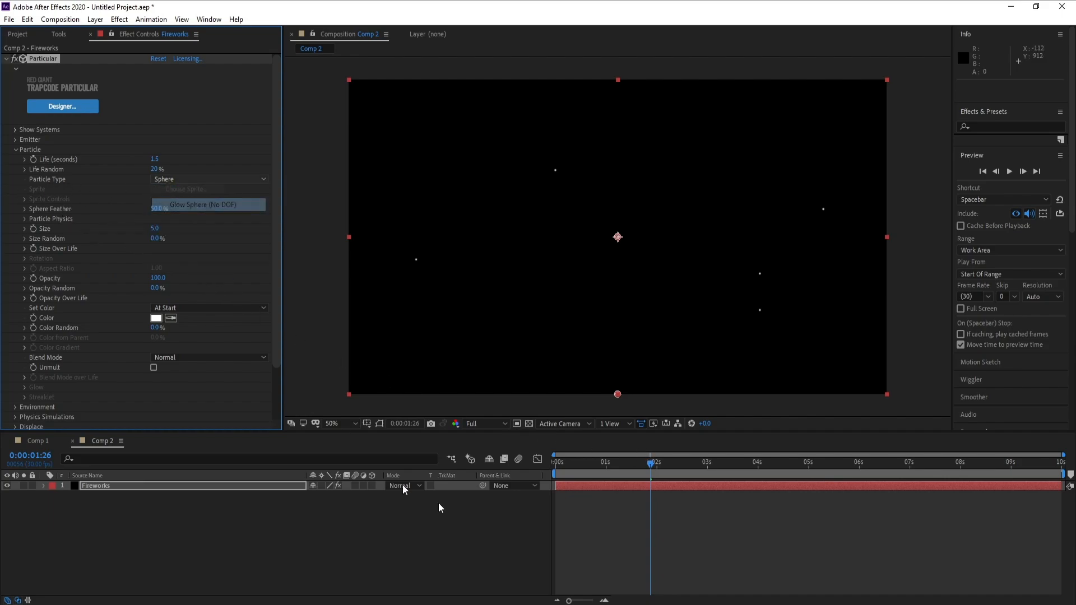
pyautogui.click(668, 464)
pyautogui.moveTo(688, 468)
pyautogui.mouseDown()
pyautogui.moveTo(717, 465)
pyautogui.moveTo(642, 468)
pyautogui.moveTo(677, 466)
pyautogui.mouseUp()
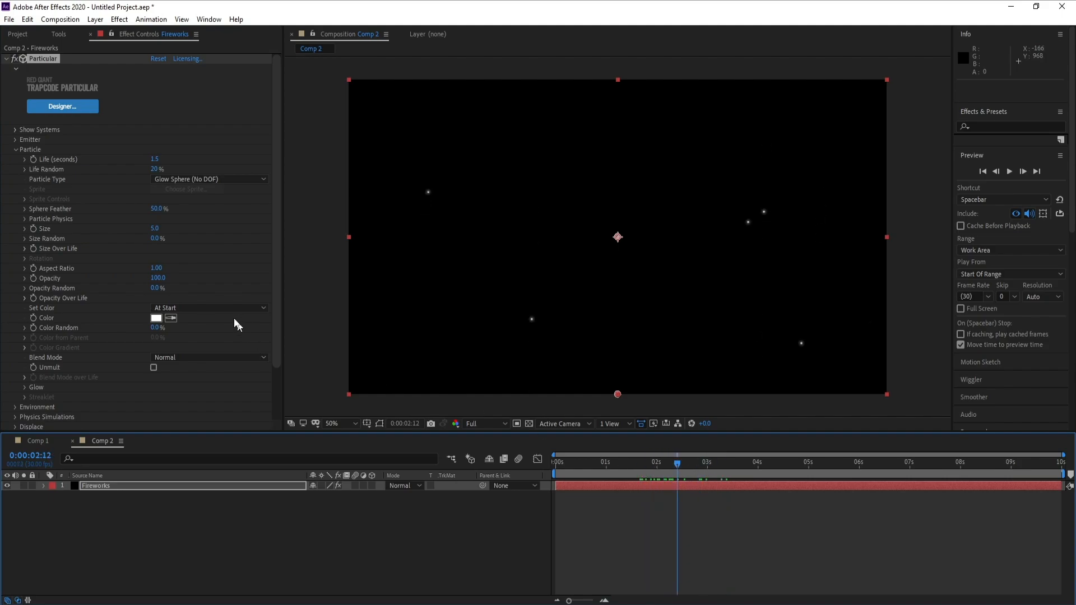
# Set the particle Size to 4 and preview the smaller particles, ending at 0:00:02:05
pyautogui.click(156, 229)
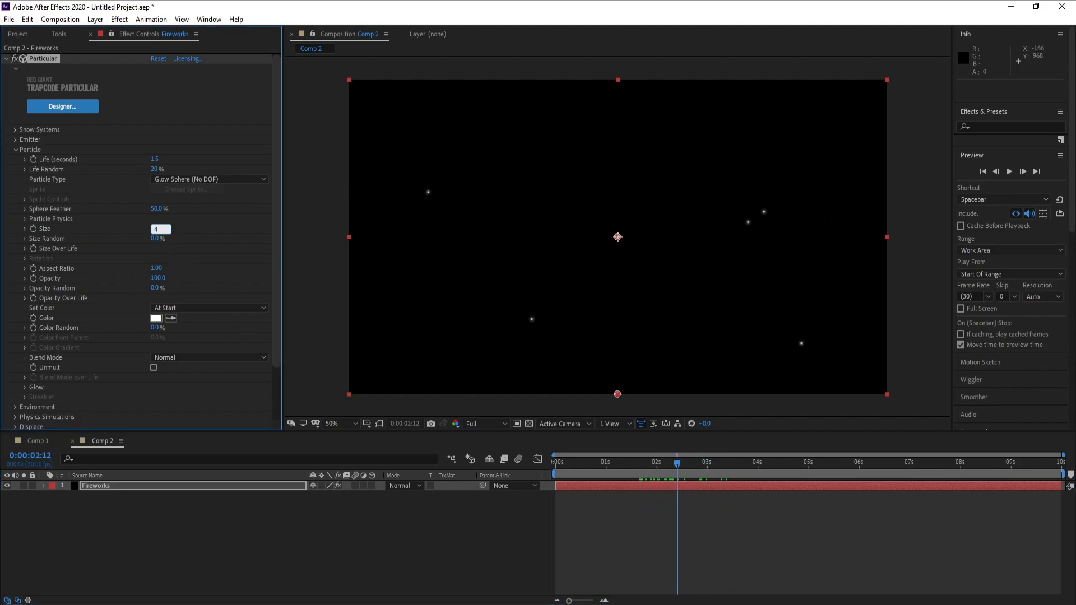
pyautogui.write('4')
pyautogui.press('Return')
pyautogui.moveTo(671, 463); pyautogui.dragTo(665, 464)
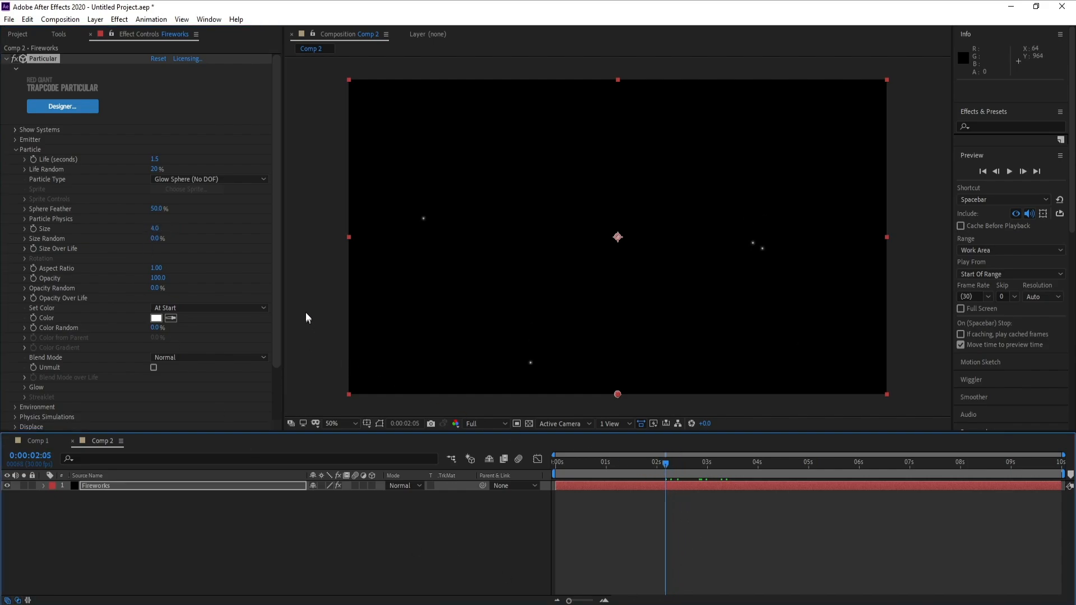
# Shape the Opacity Over Life curve with two dips to about half opacity around a full-opacity peak at mid-life
pyautogui.scroll(-3, 281, 297)
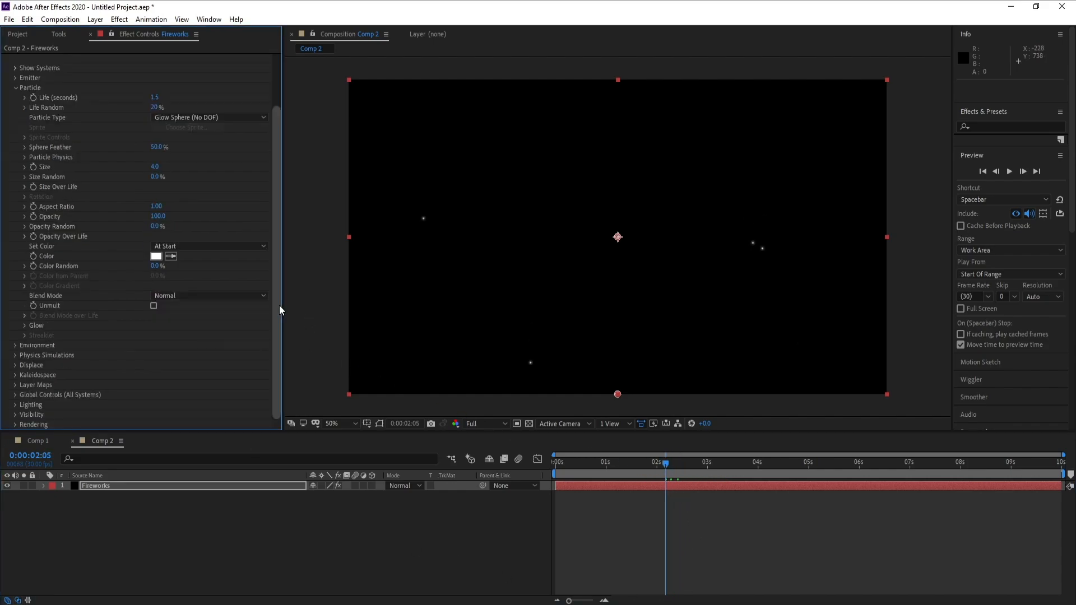
pyautogui.scroll(1, 280, 289)
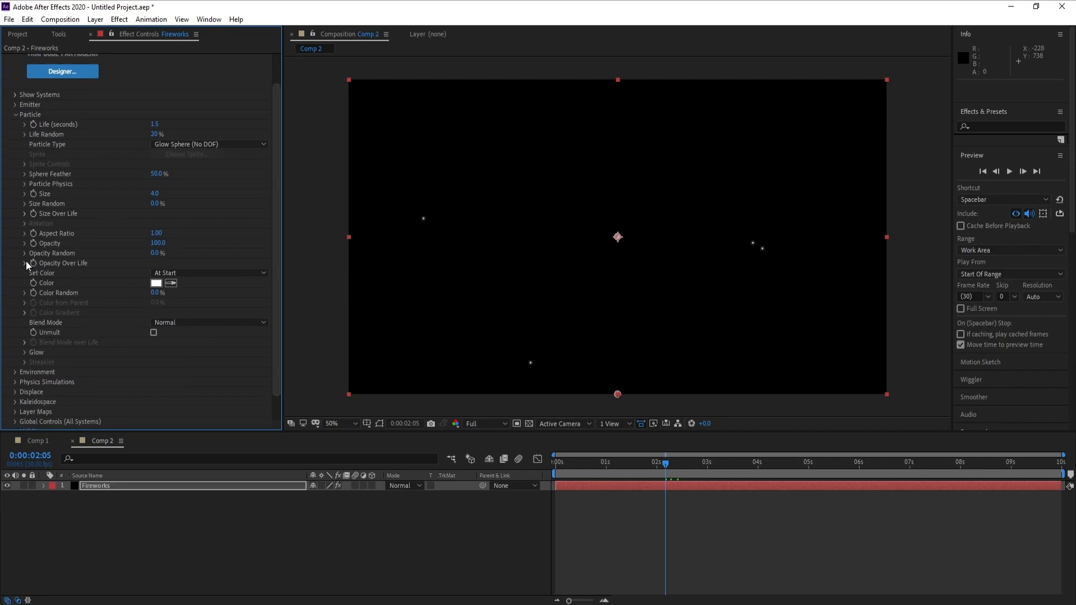
pyautogui.click(26, 262)
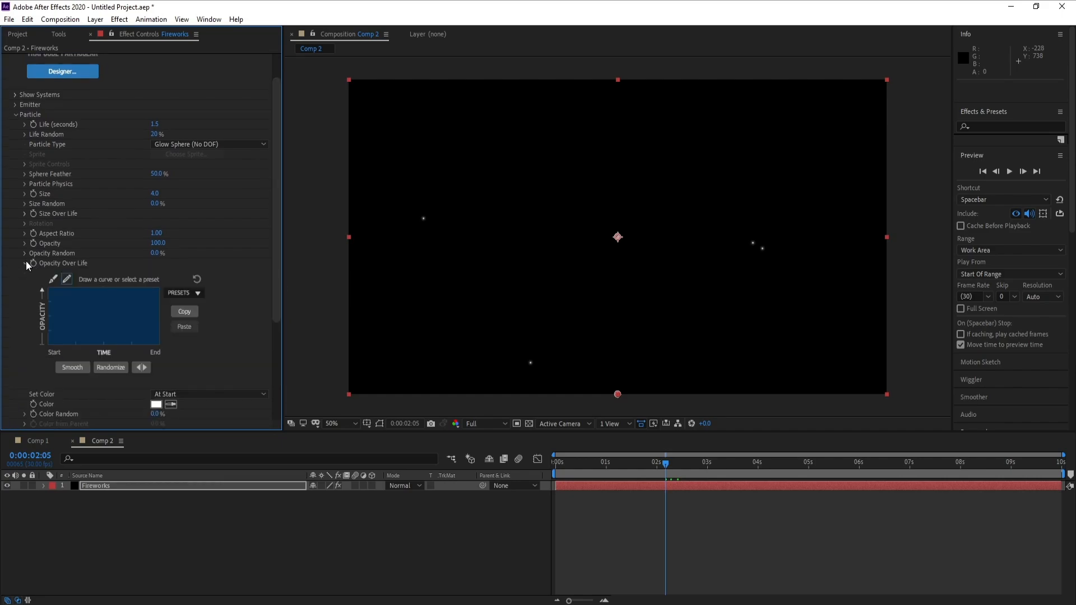
pyautogui.click(52, 279)
pyautogui.moveTo(76, 317); pyautogui.dragTo(76, 321)
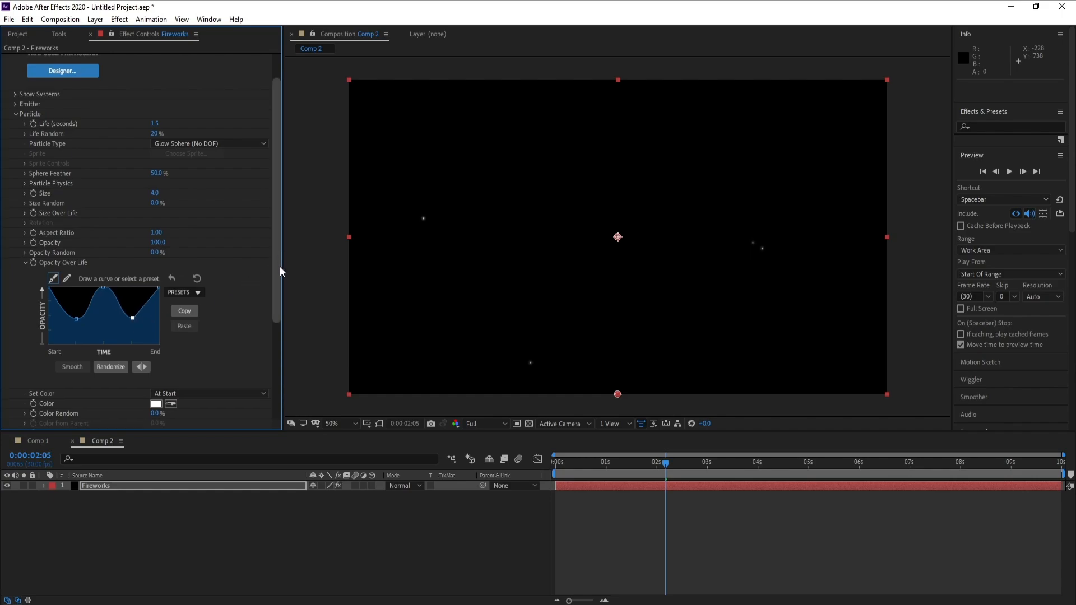
# Set the particles' Size Random to 40%
pyautogui.scroll(-2, 280, 269)
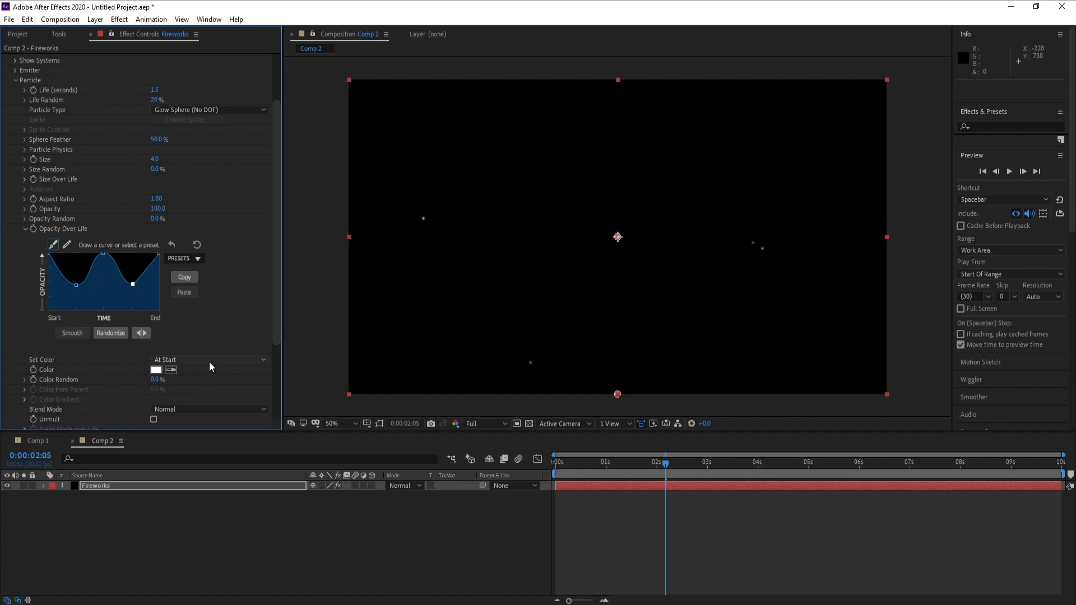
pyautogui.click(154, 169)
pyautogui.write('409')
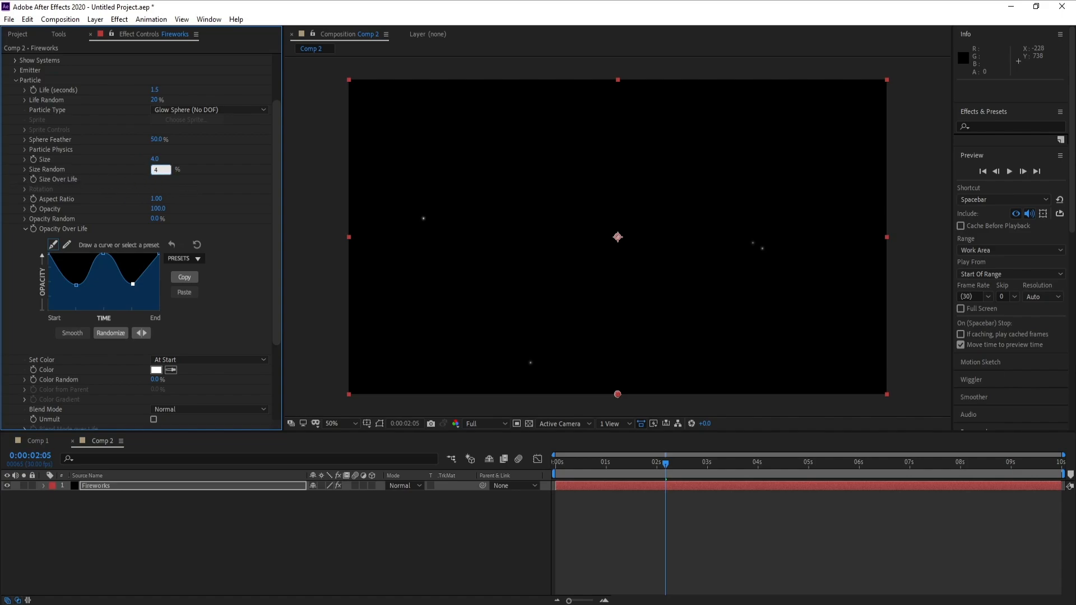
pyautogui.press('BackSpace')
pyautogui.press('Return')
# Set the particle color to Over Life and apply the white-cyan-blue preset to the Color Gradient
pyautogui.moveTo(275, 259); pyautogui.dragTo(275, 295)
pyautogui.click(196, 307)
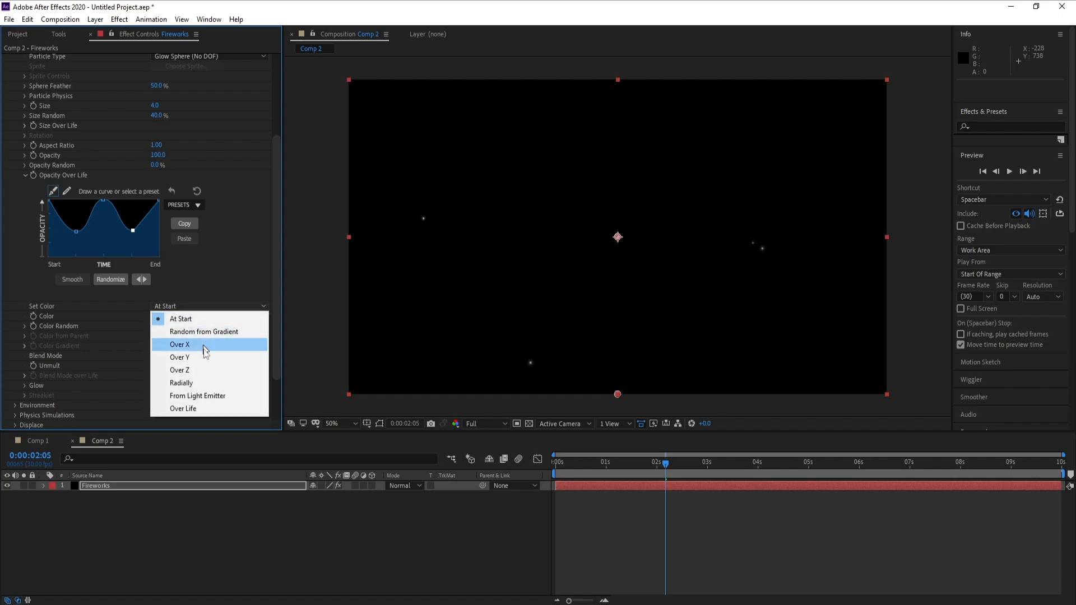
pyautogui.click(203, 408)
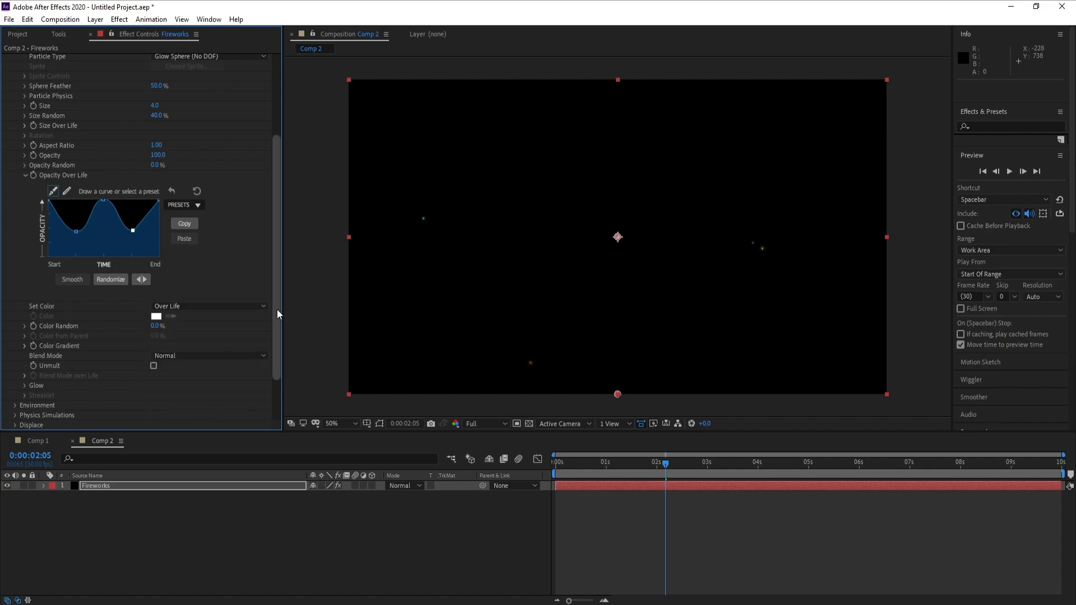
pyautogui.moveTo(277, 309); pyautogui.dragTo(277, 326)
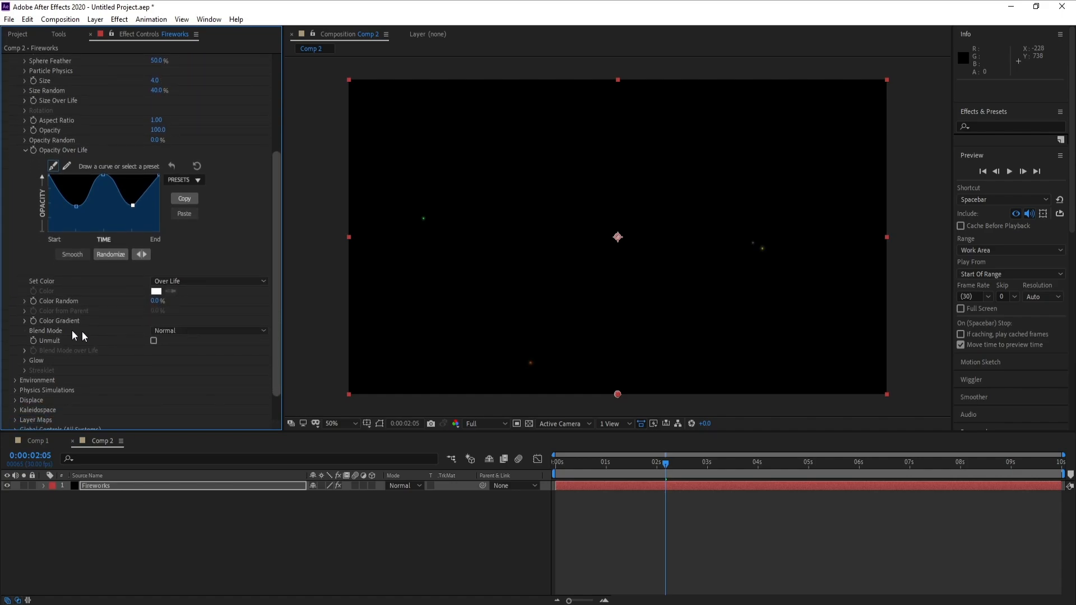
pyautogui.click(24, 321)
pyautogui.click(198, 349)
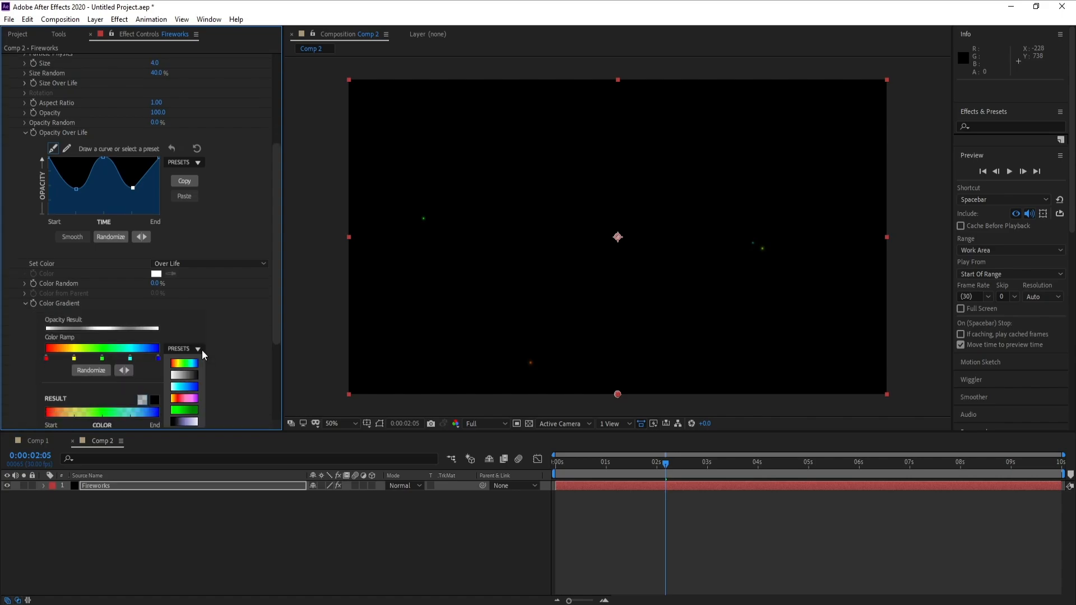
pyautogui.click(187, 388)
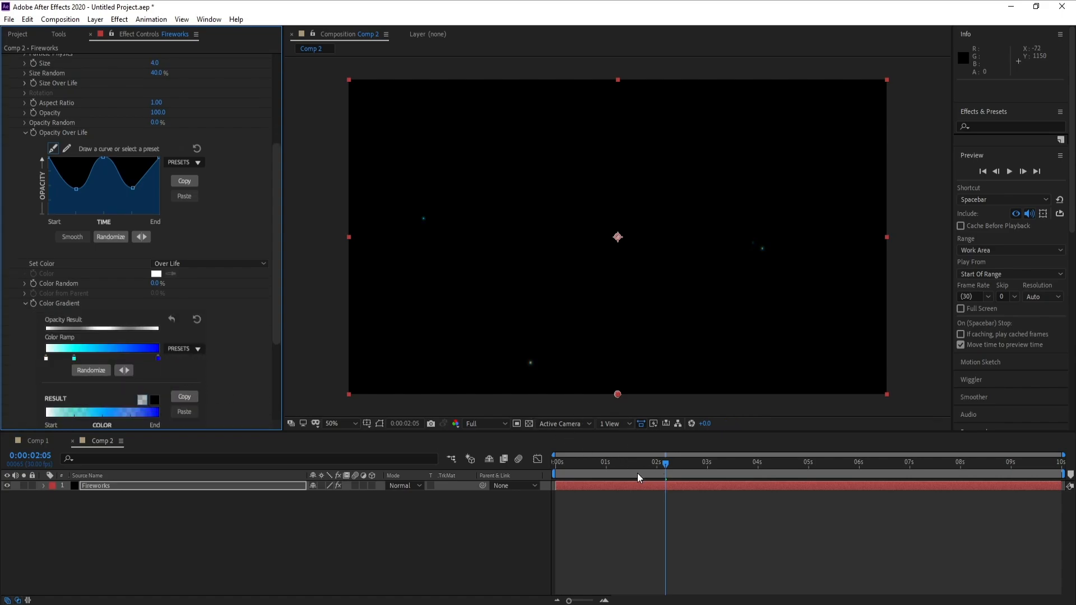
# Set the particles' Blend Mode to Add and preview the colored fireballs, ending at 0:00:02:15
pyautogui.moveTo(275, 327); pyautogui.dragTo(284, 387)
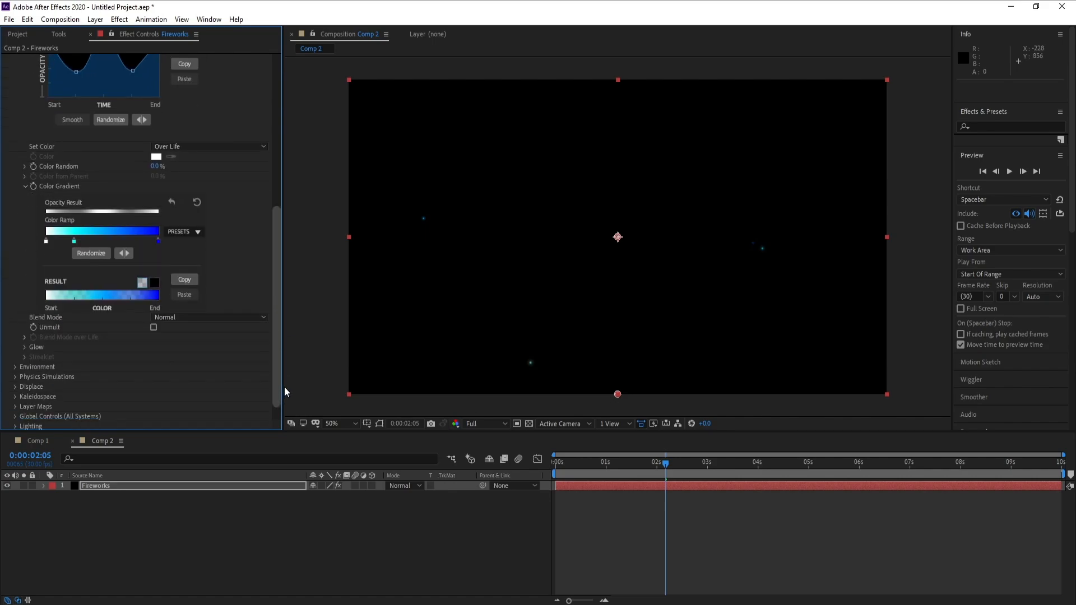
pyautogui.click(189, 318)
pyautogui.click(195, 343)
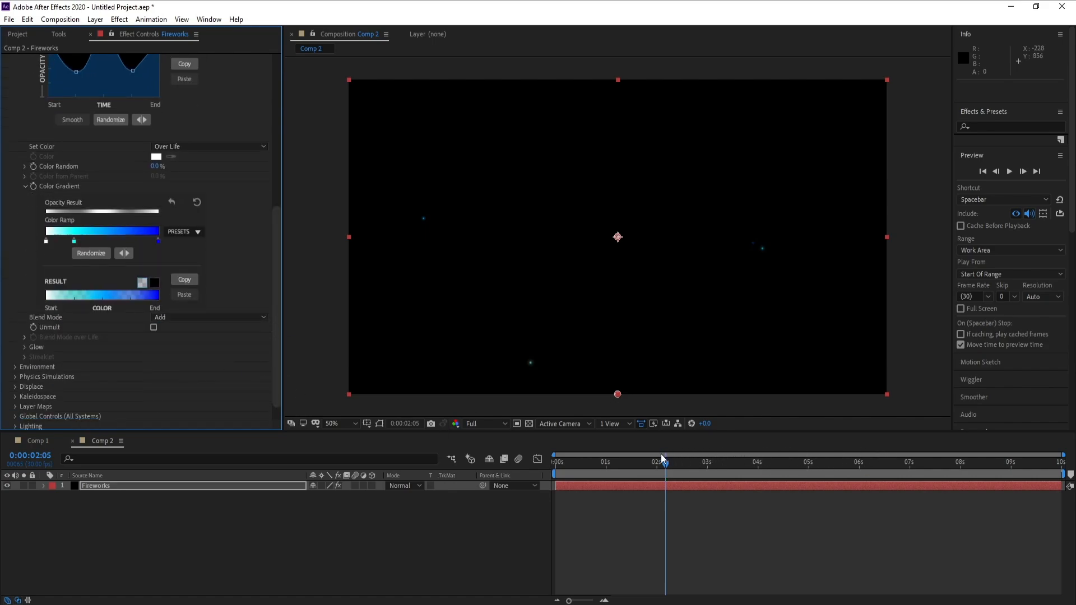
pyautogui.moveTo(663, 462); pyautogui.dragTo(762, 456)
pyautogui.press('.')
pyautogui.press('.')
pyautogui.press(',')
pyautogui.press(',')
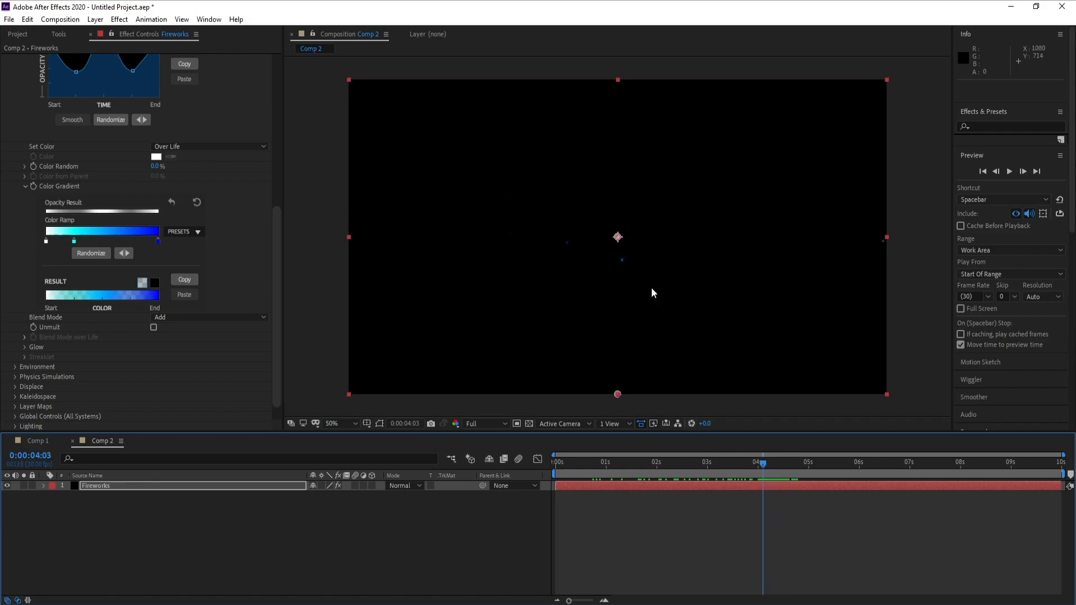
pyautogui.moveTo(681, 460)
pyautogui.mouseDown()
pyautogui.moveTo(889, 470)
pyautogui.moveTo(681, 482)
pyautogui.mouseUp()
# Collapse the Opacity Over Life and Color Gradient settings
pyautogui.scroll(5, 218, 335)
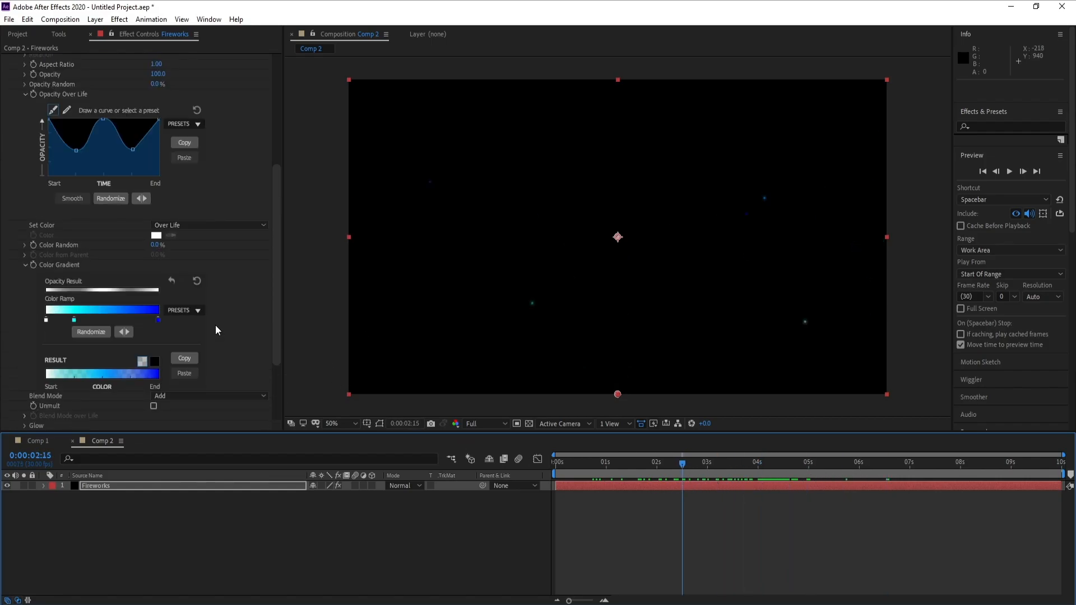
pyautogui.click(25, 199)
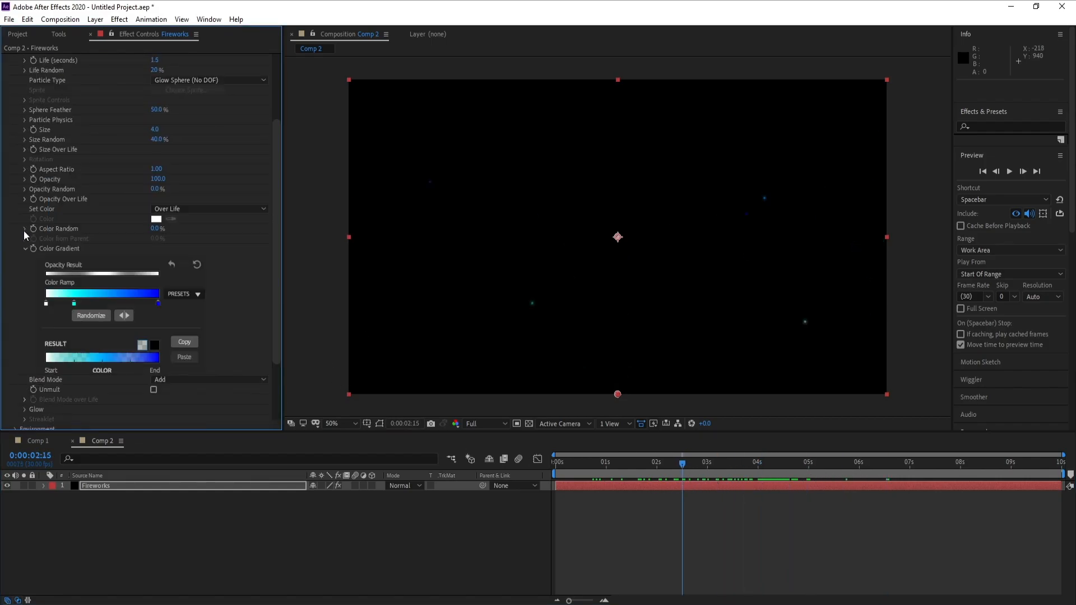
pyautogui.click(25, 248)
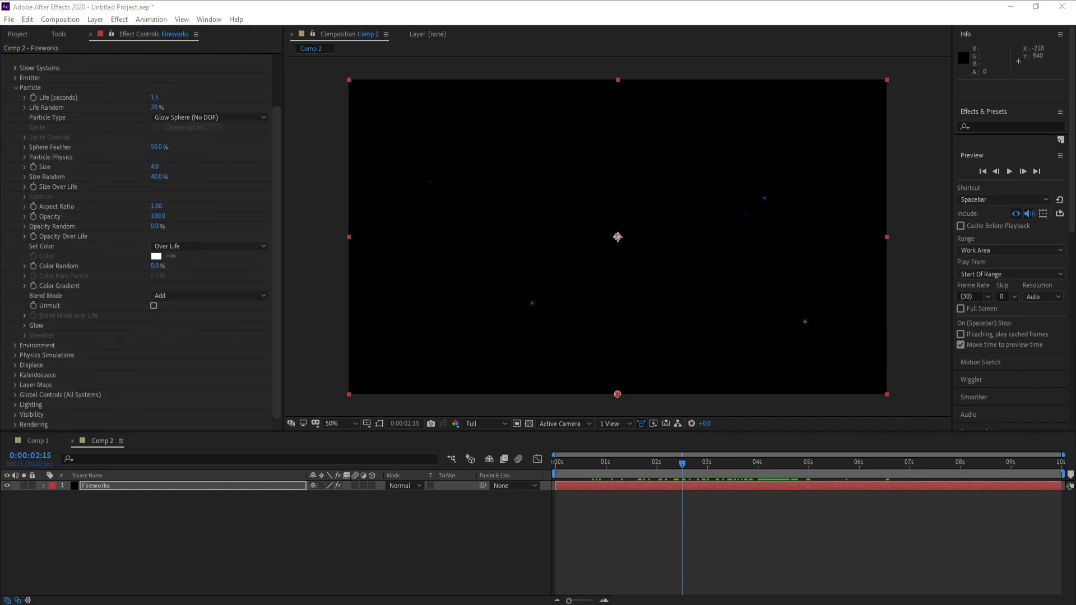
# Review the line "tail that follow a fireball" in the Notepad plan, minimize it and preview the fireballs at 0:00:01:13
pyautogui.hotkey('alt', 'Tab')
pyautogui.click(189, 223)
pyautogui.moveTo(463, 202); pyautogui.dragTo(597, 202)
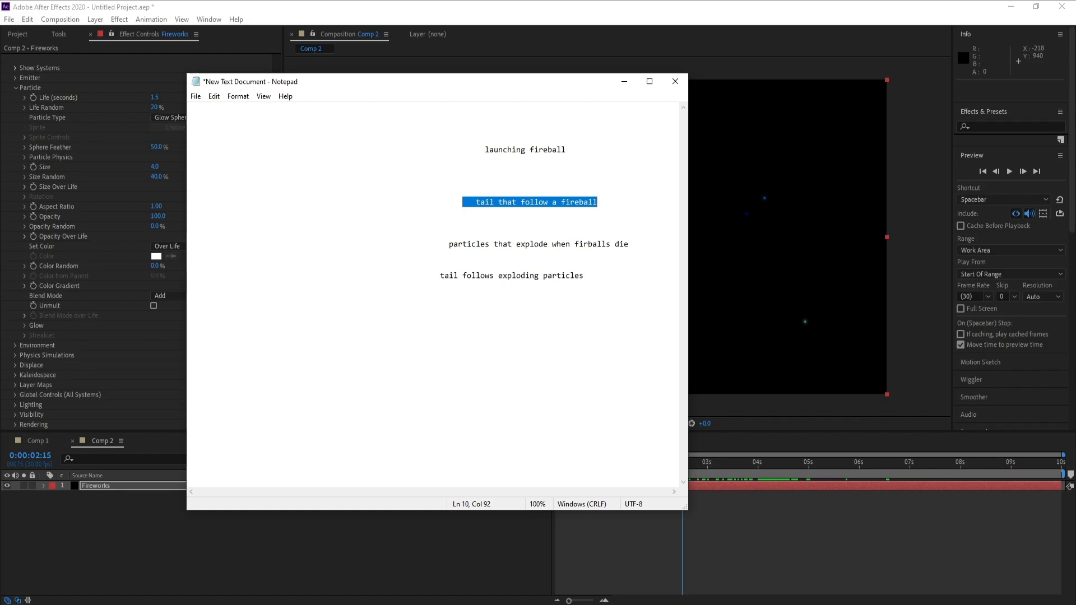
pyautogui.click(624, 82)
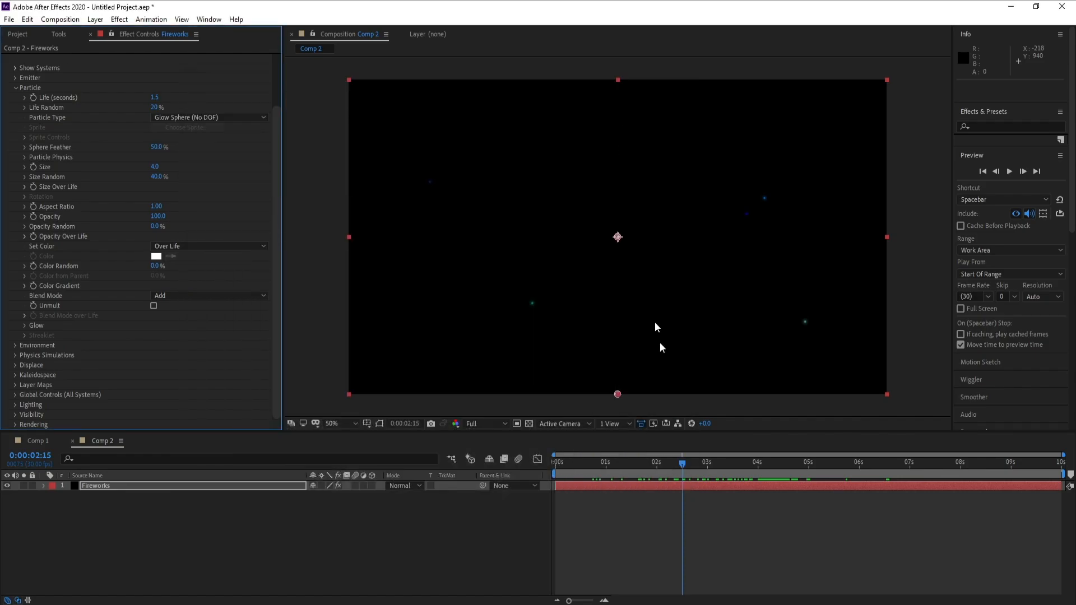
pyautogui.click(630, 465)
pyautogui.moveTo(624, 470); pyautogui.dragTo(627, 469)
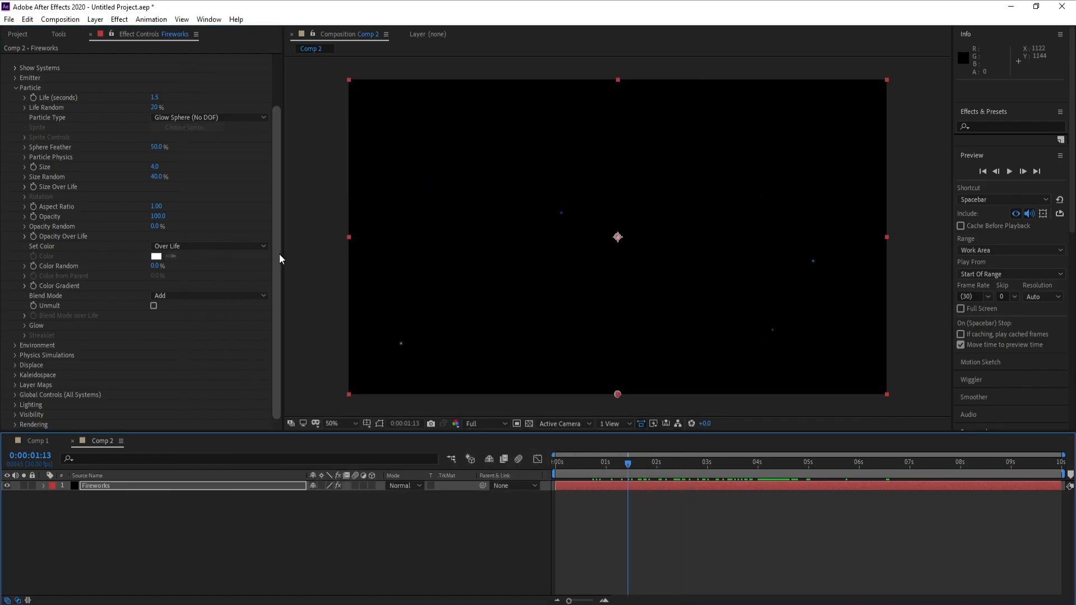
# Close the Maxon App window and open the Designer for the Particular effect
pyautogui.moveTo(279, 254); pyautogui.dragTo(276, 145)
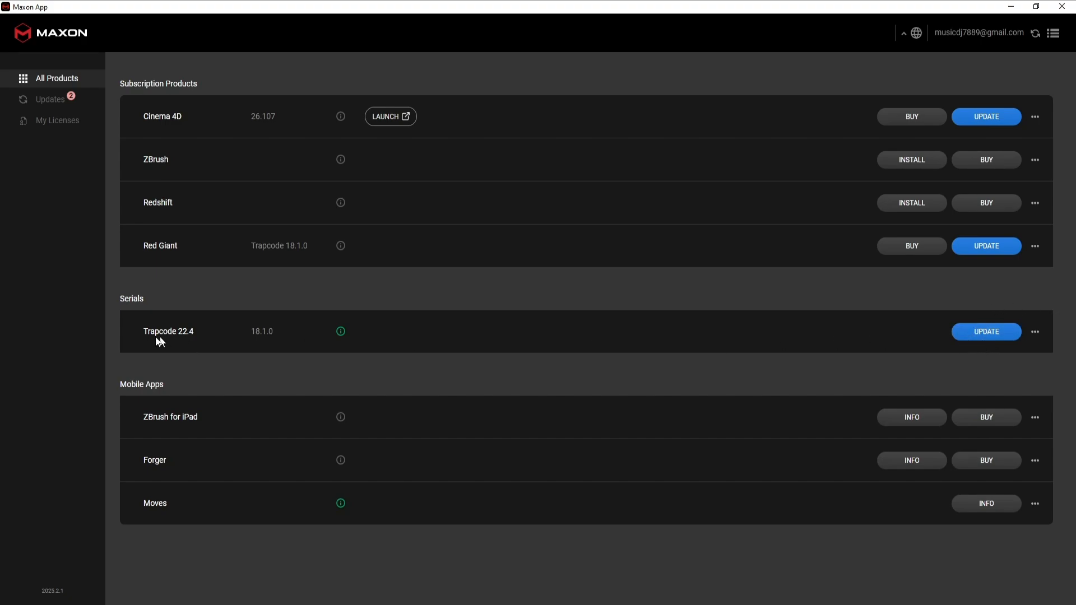
pyautogui.click(1061, 6)
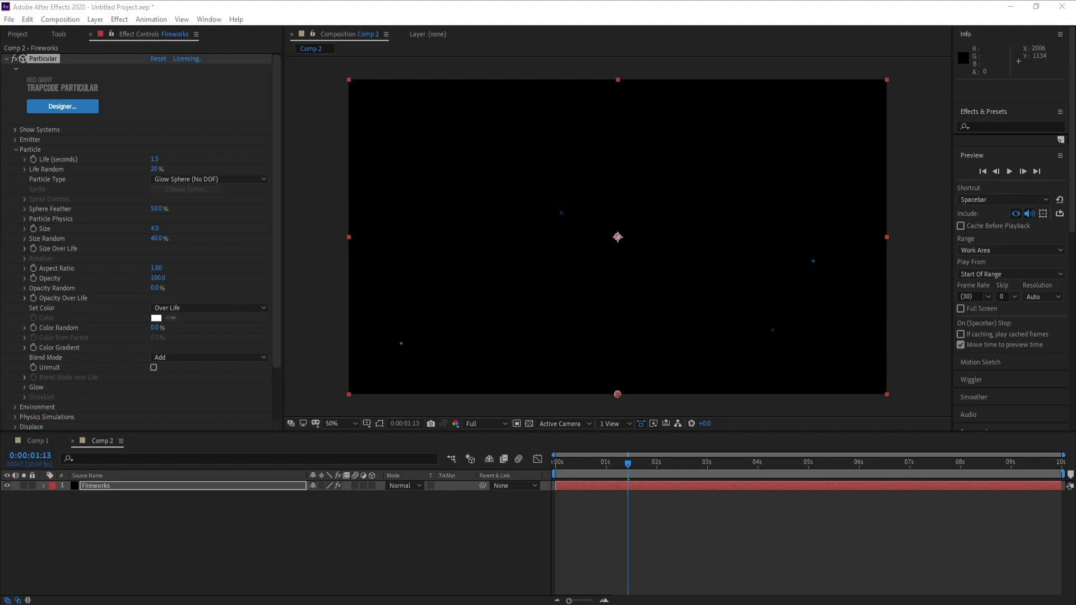
pyautogui.click(61, 109)
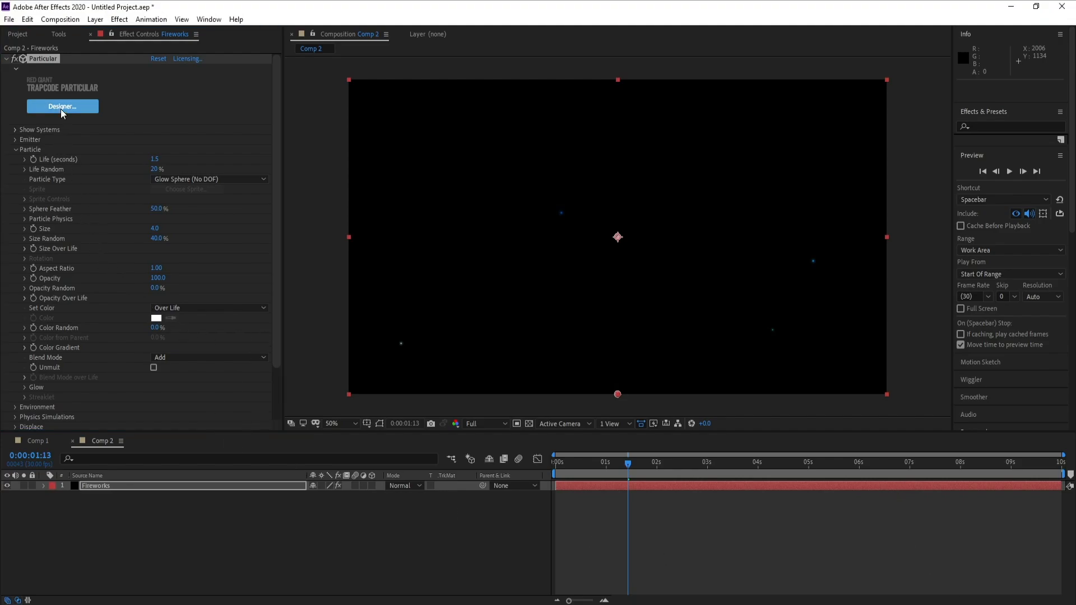
pyautogui.click(61, 108)
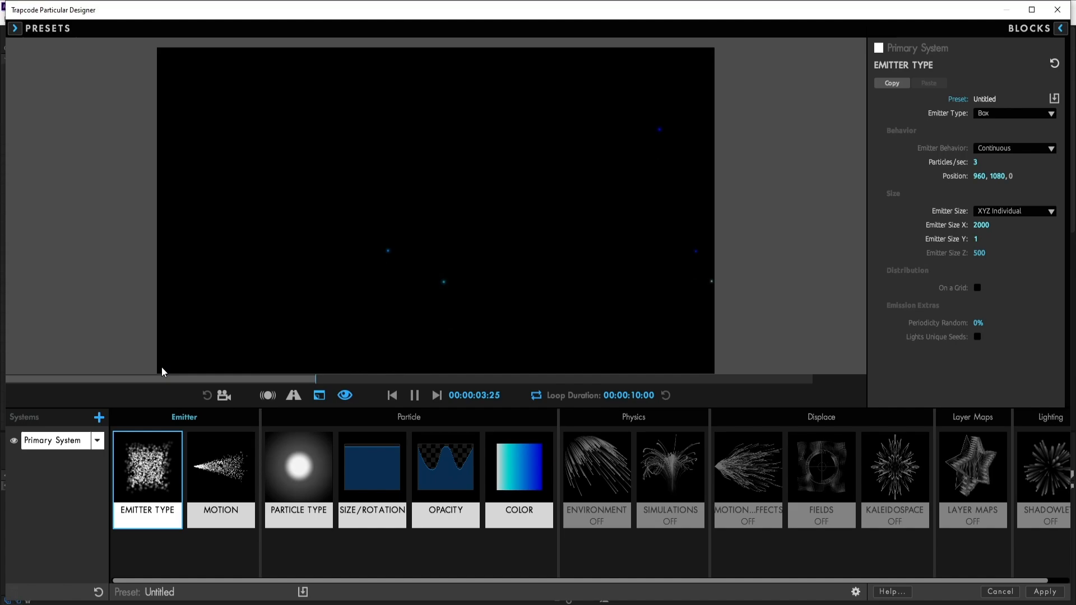
# Rename the primary particle system as "Fairball 1"
pyautogui.click(98, 442)
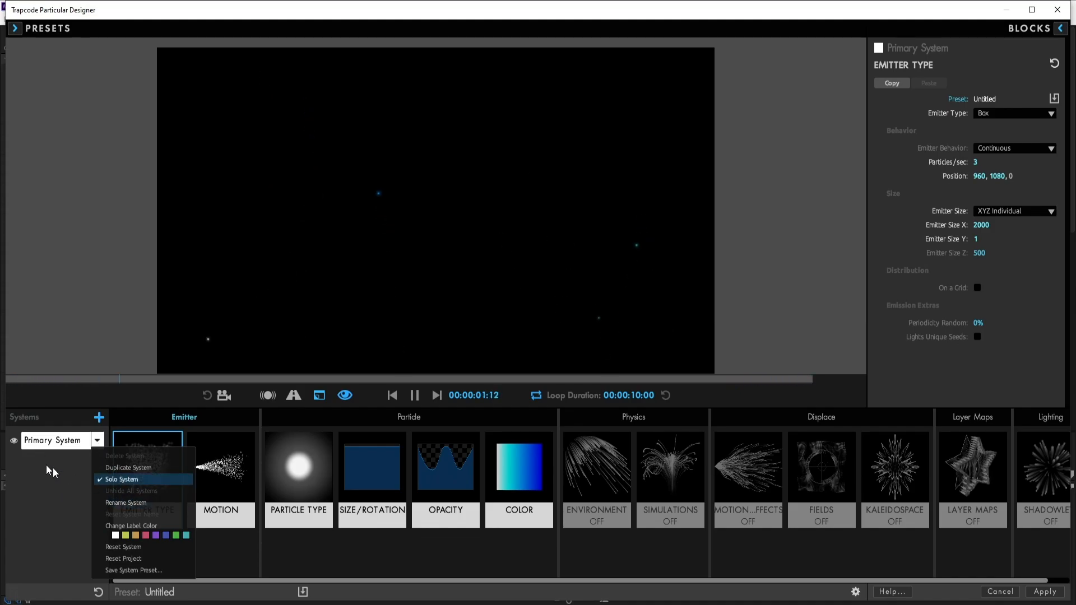
pyautogui.click(112, 502)
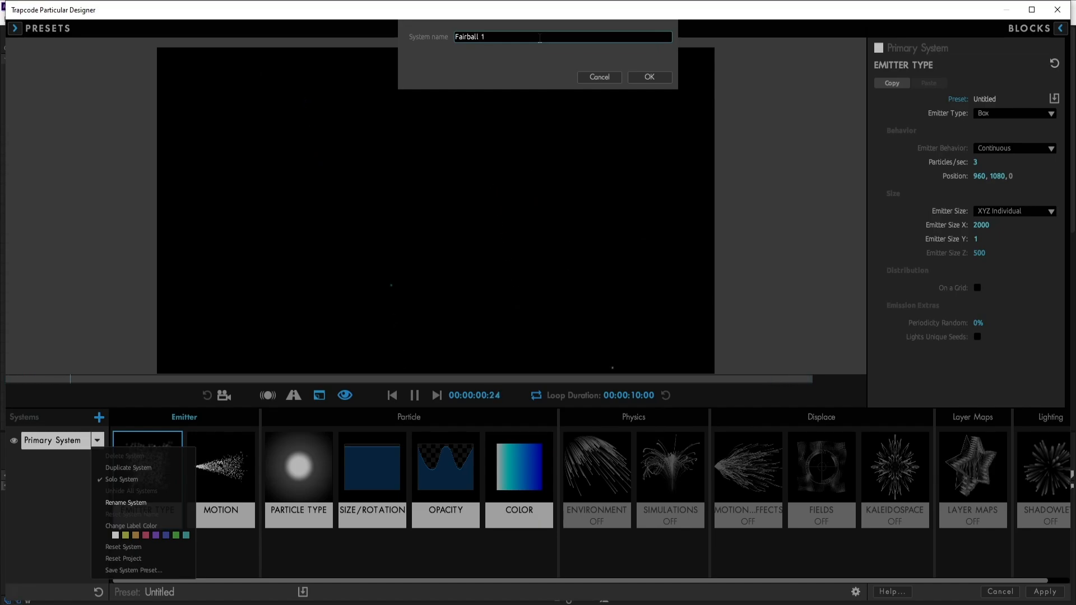
pyautogui.press('Return')
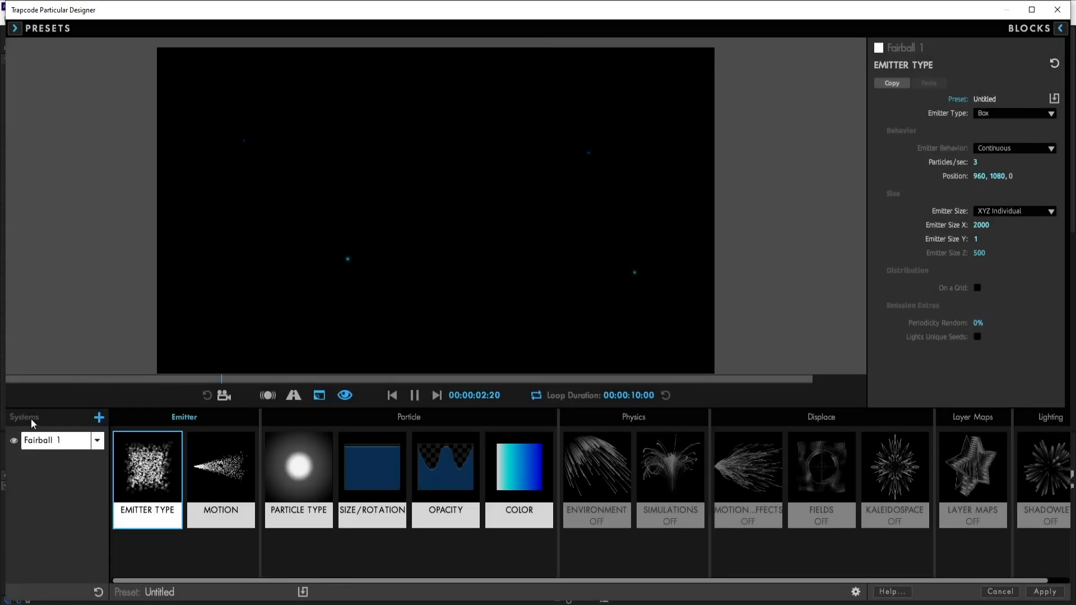
# Add a second particle system and set its Emitter Type to Emit from Parent System
pyautogui.click(99, 418)
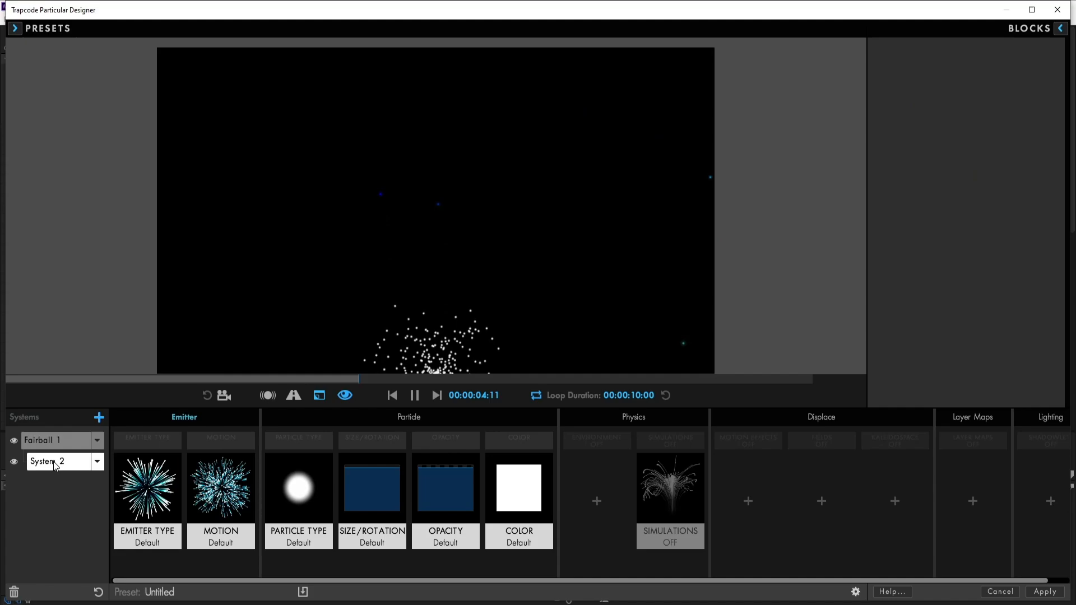
pyautogui.click(142, 501)
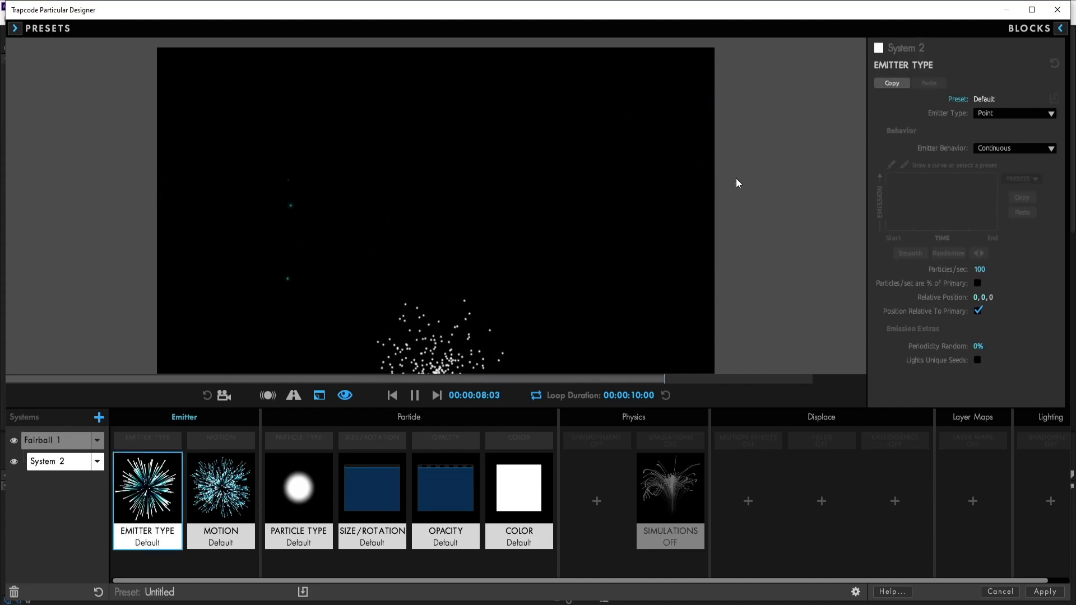
pyautogui.click(992, 113)
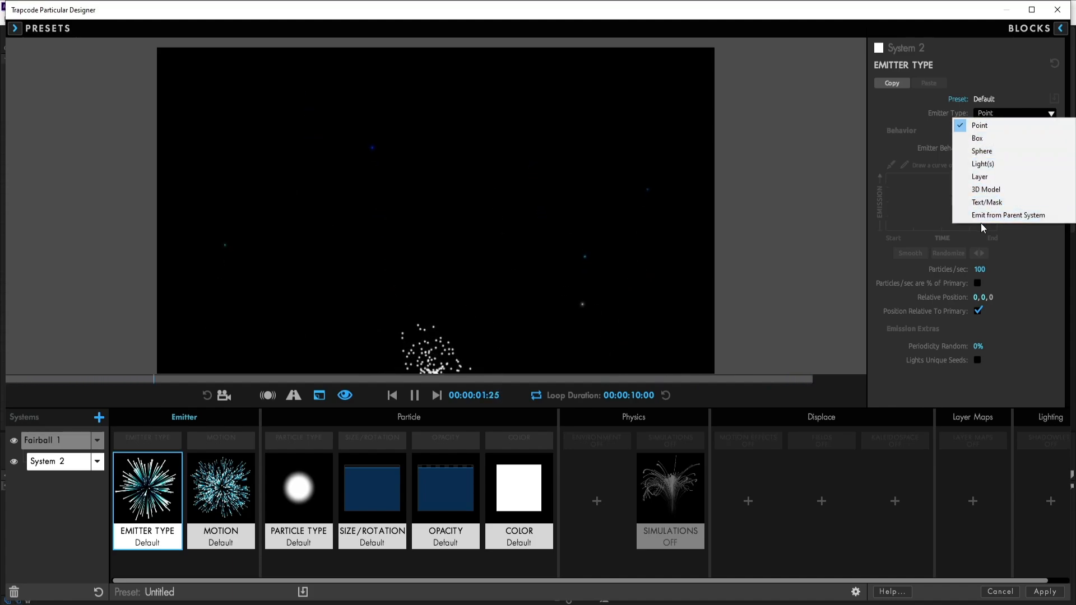
pyautogui.click(1020, 217)
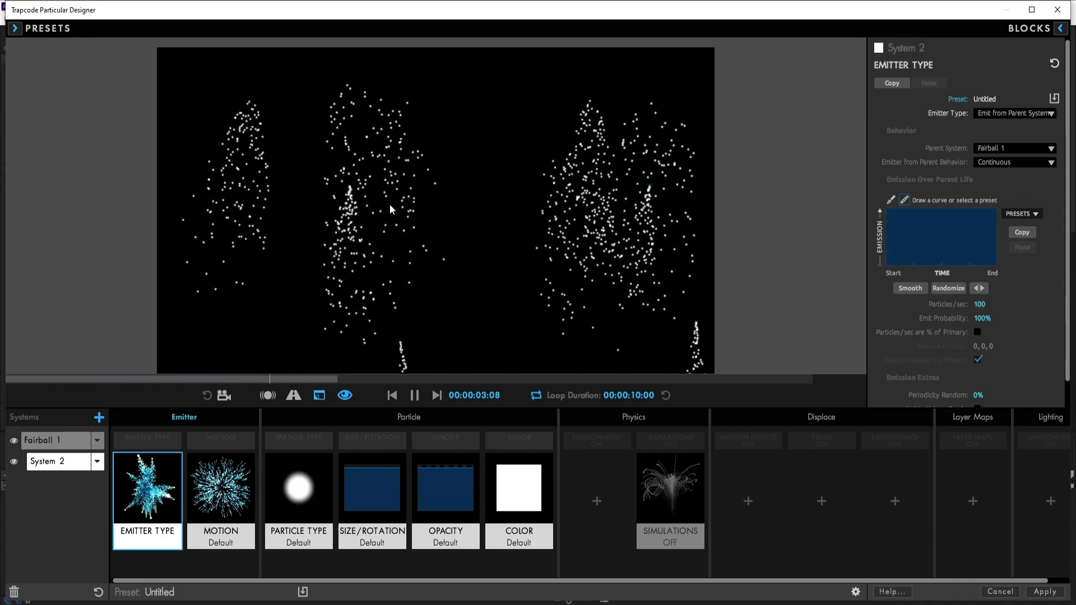
pyautogui.click(96, 461)
pyautogui.click(132, 490)
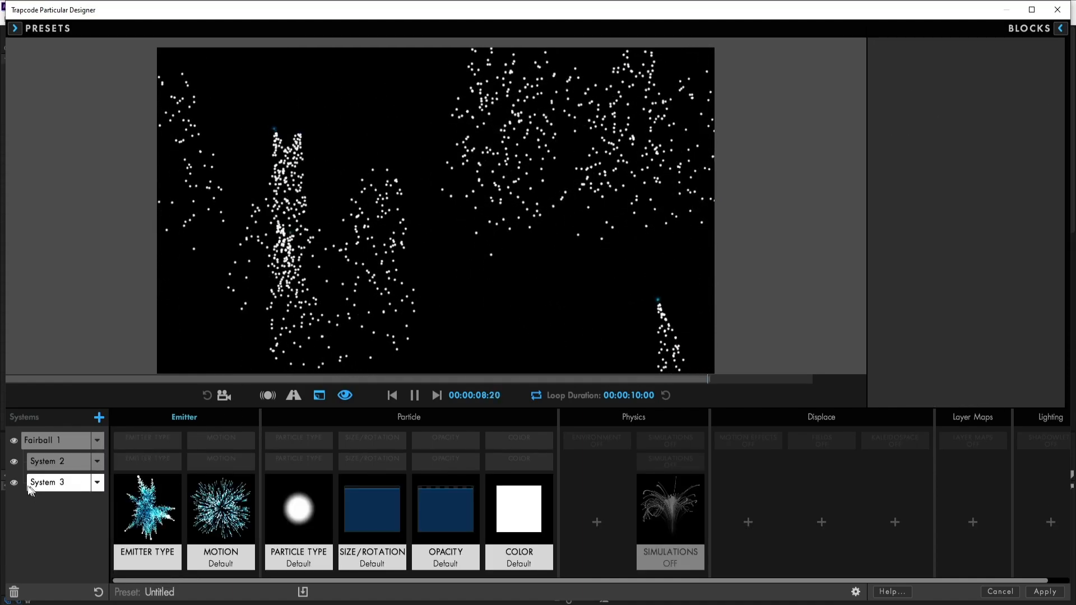
pyautogui.click(11, 593)
# Rename System 2 as "Tail Particles" and apply the Designer changes to the Particular effect
pyautogui.click(97, 461)
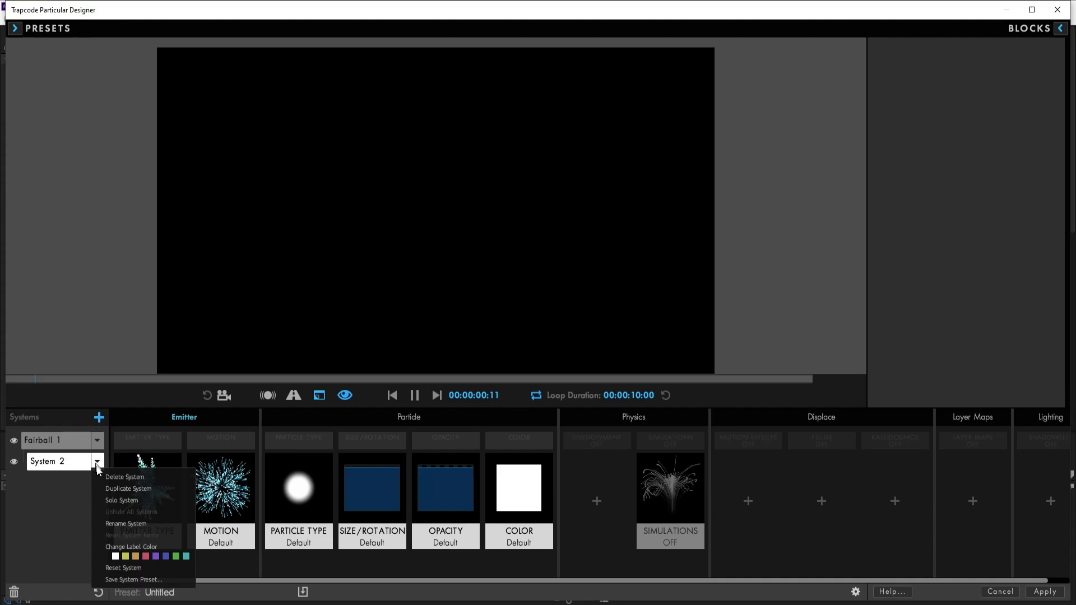
pyautogui.click(126, 527)
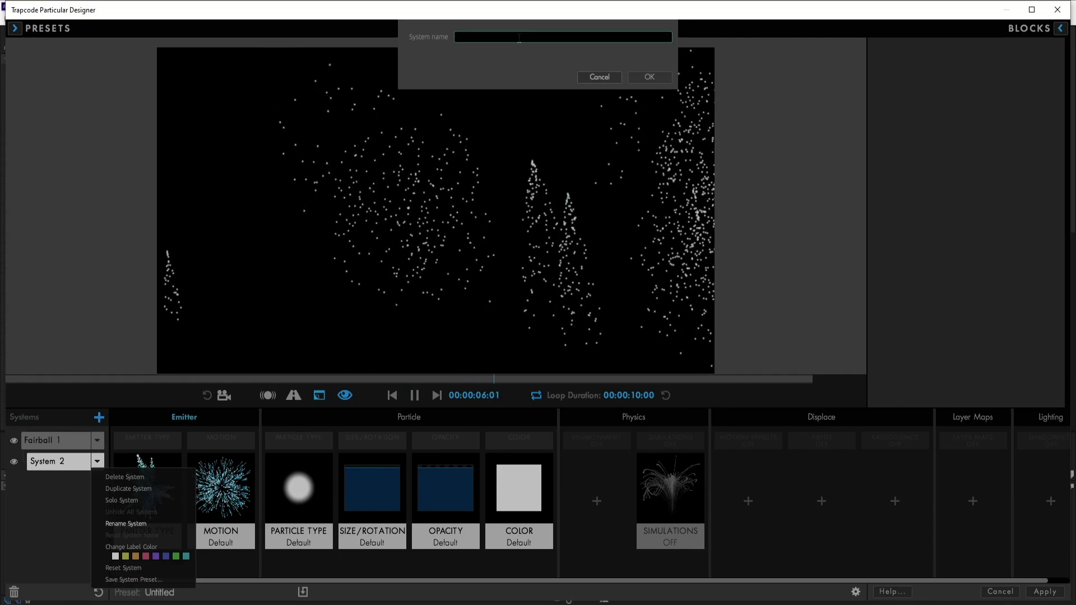
pyautogui.write('Tail')
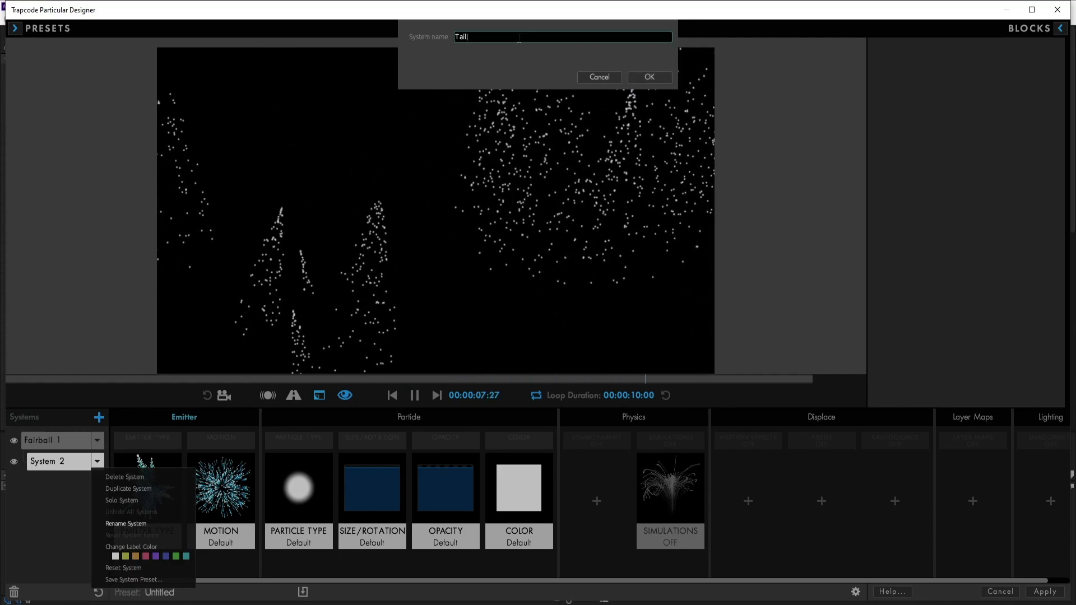
pyautogui.write(' Pa')
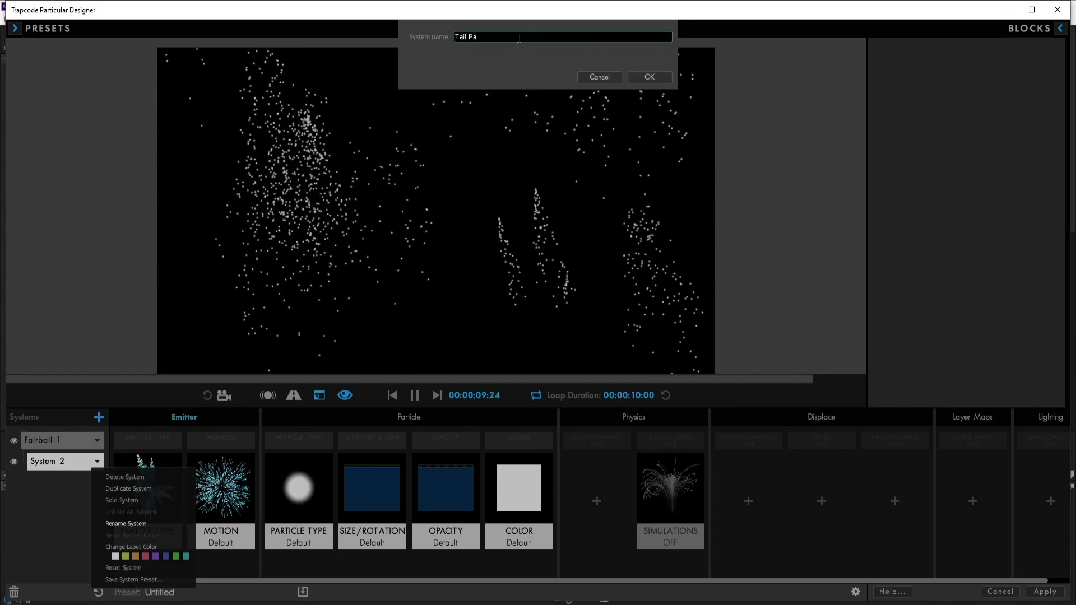
pyautogui.write('rticles')
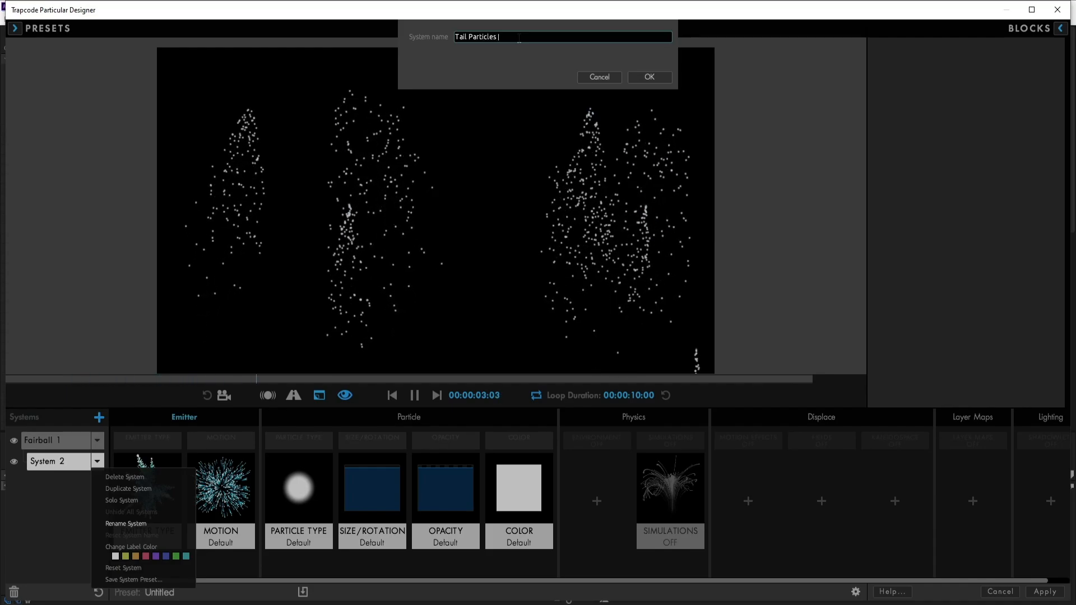
pyautogui.press('Return')
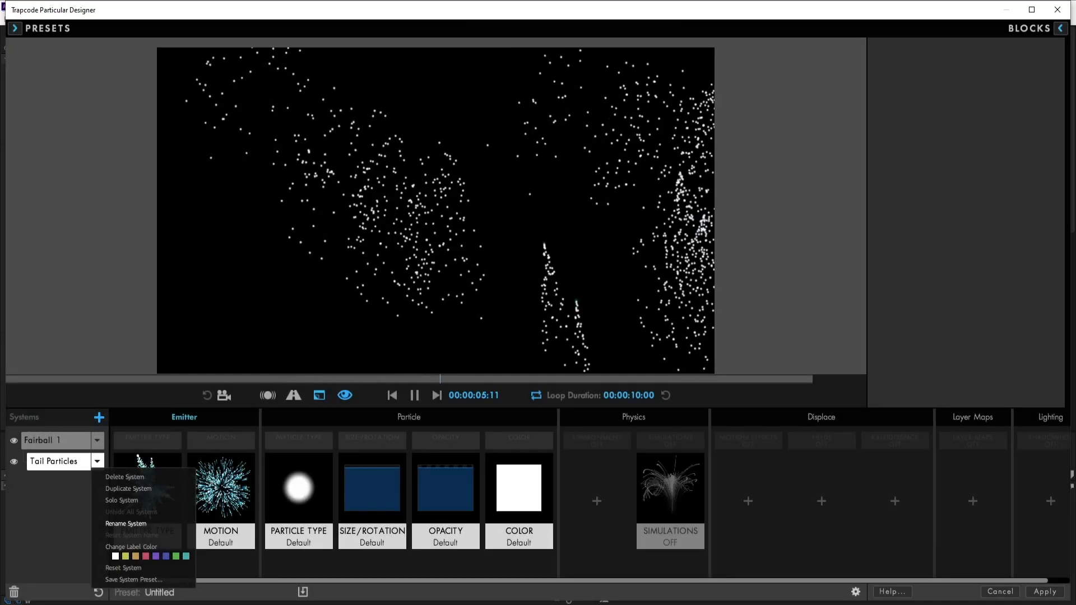
pyautogui.click(1037, 591)
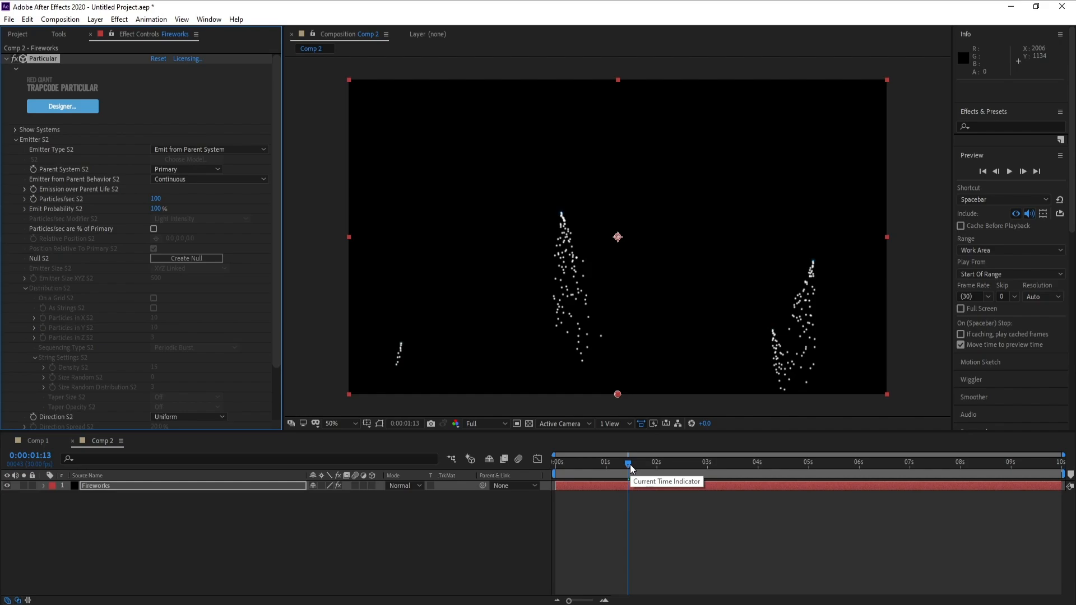
# Set the tail emitter's Velocity S2 to 6 and preview the tails at 0:00:01:03
pyautogui.moveTo(629, 465); pyautogui.dragTo(659, 472)
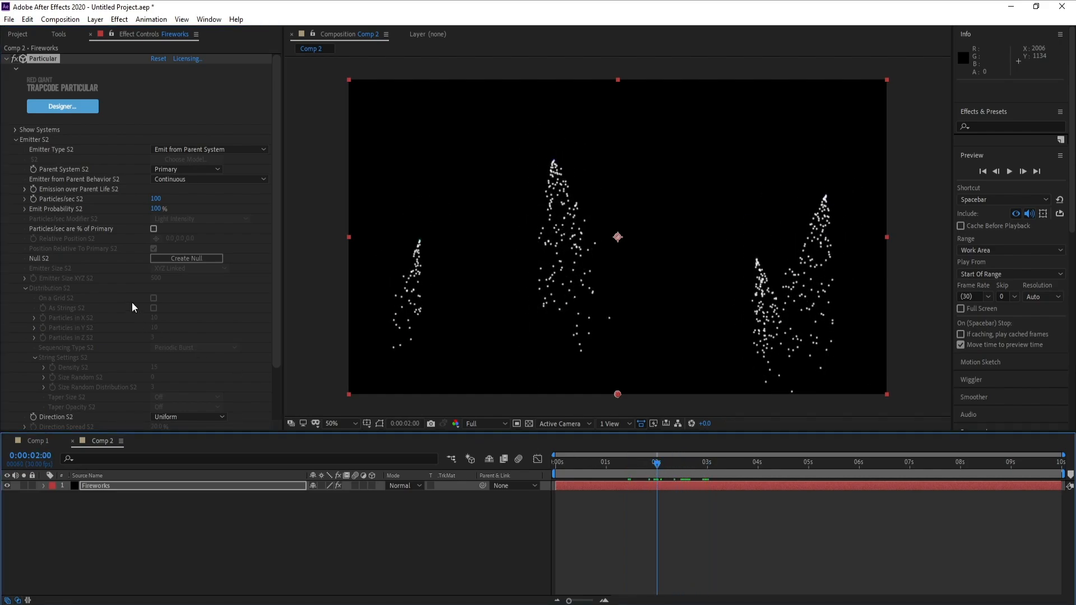
pyautogui.moveTo(278, 148); pyautogui.dragTo(275, 225)
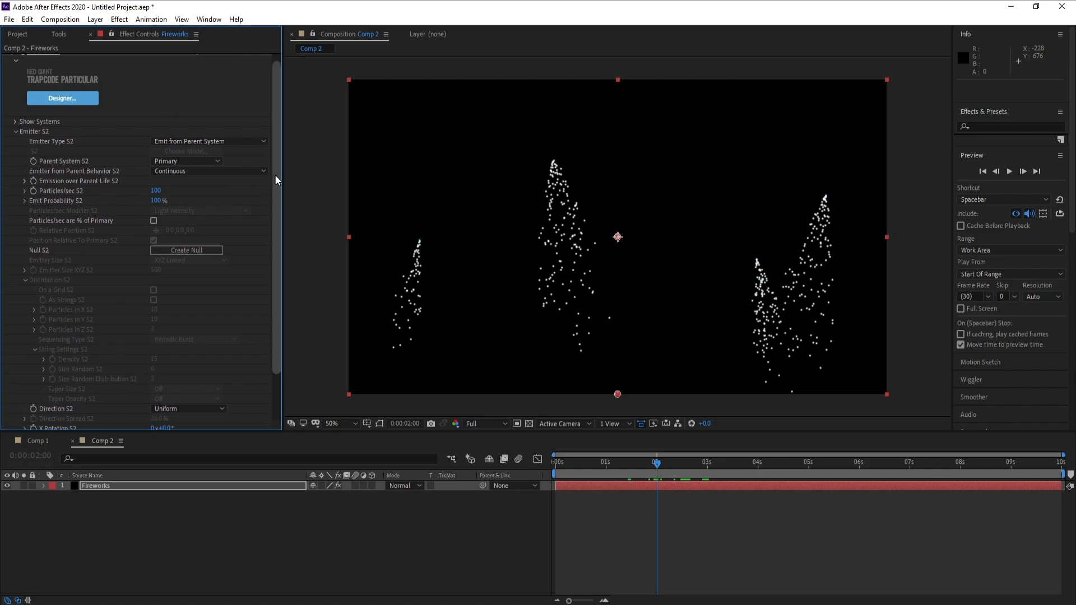
pyautogui.moveTo(275, 174); pyautogui.dragTo(273, 274)
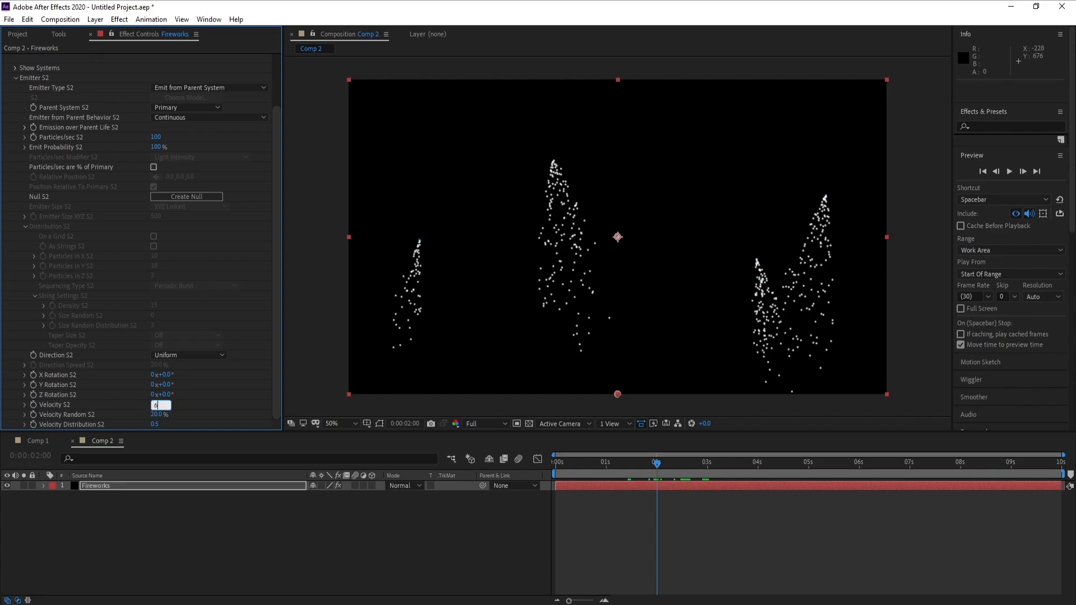
pyautogui.press('Return')
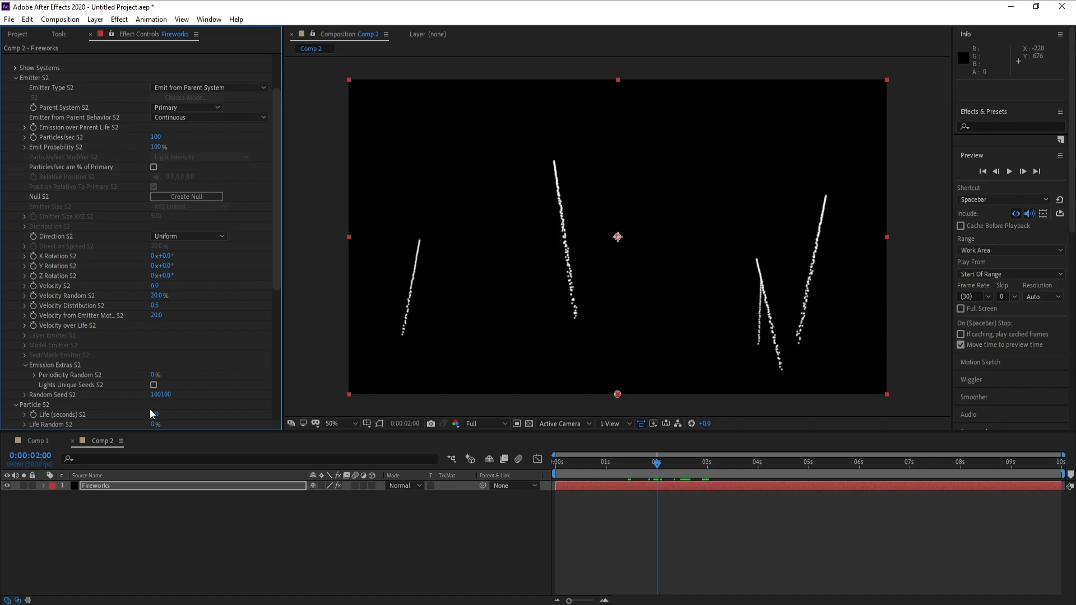
pyautogui.click(611, 460)
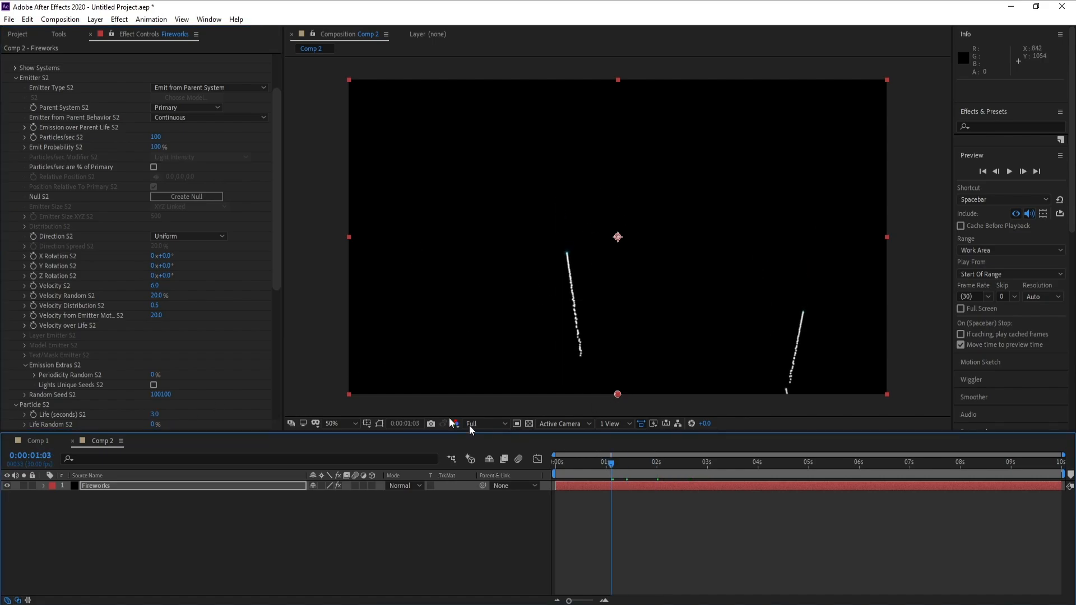
# Collapse Emitter S2, set the tail particles' Life to 2 seconds, Life Random to 40% and Size to 2, and preview at 0:00:03:09
pyautogui.scroll(-4, 272, 313)
pyautogui.scroll(6, 270, 261)
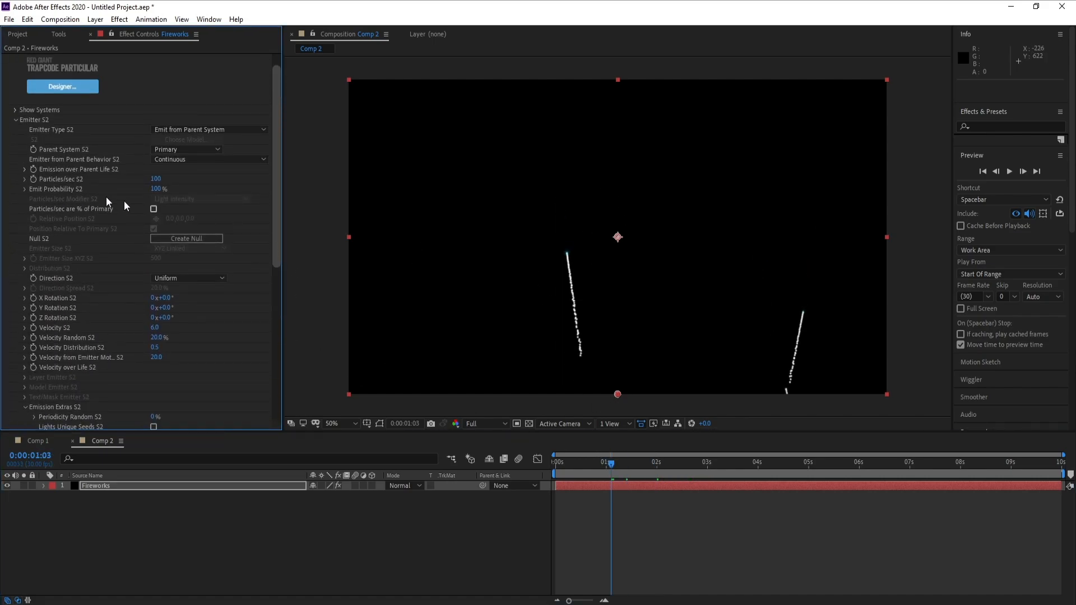
pyautogui.click(16, 120)
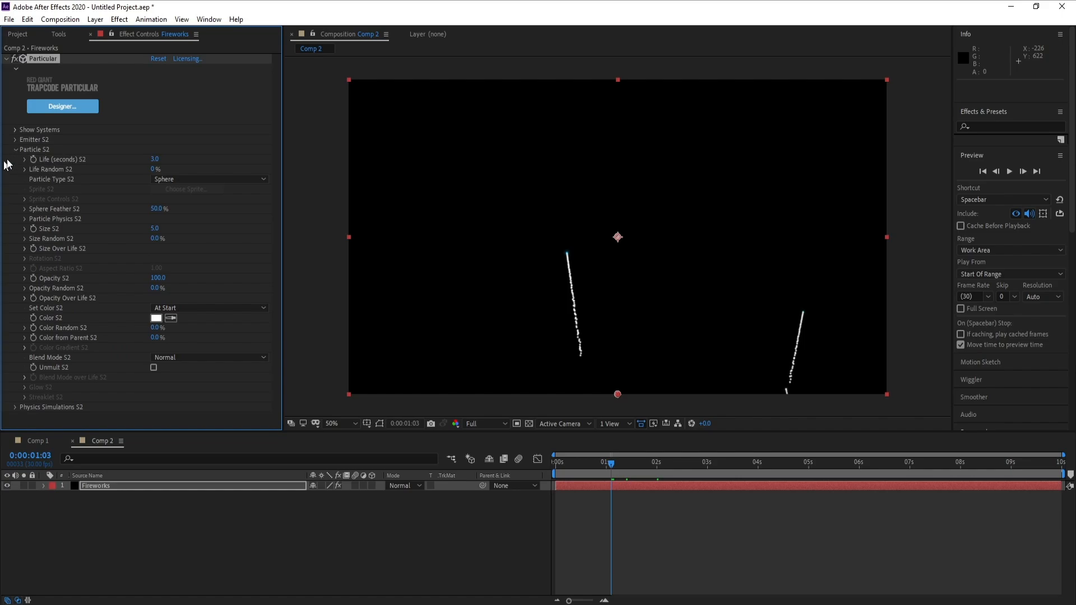
pyautogui.click(155, 159)
pyautogui.click(155, 229)
pyautogui.press('Return')
pyautogui.moveTo(611, 463); pyautogui.dragTo(723, 457)
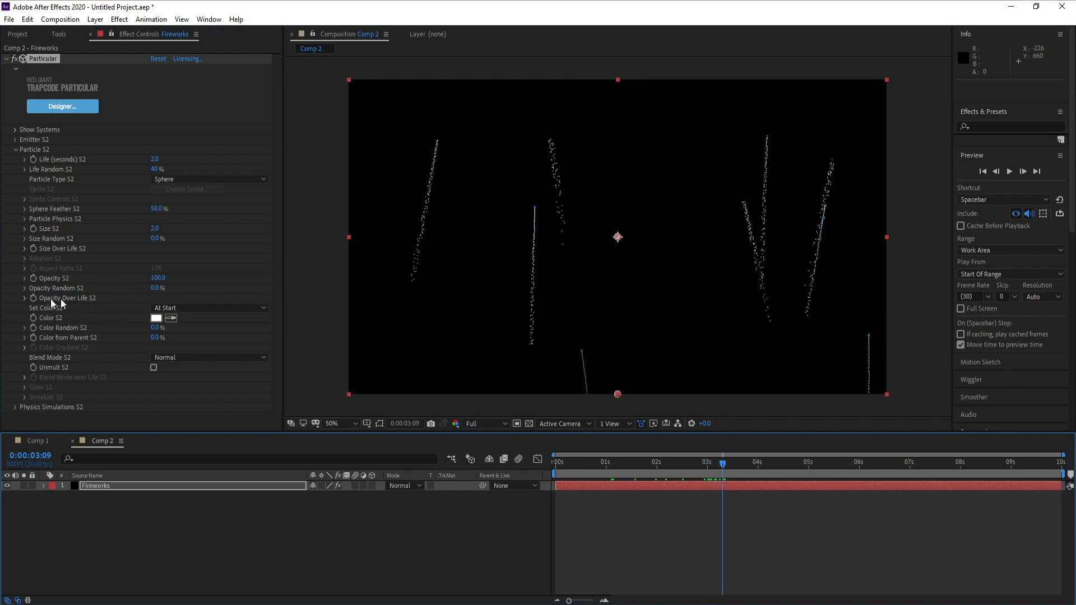
# Apply the last curve preset, with the flickering falloff, to the tail's Size Over Life S2 and collapse the graph
pyautogui.click(24, 249)
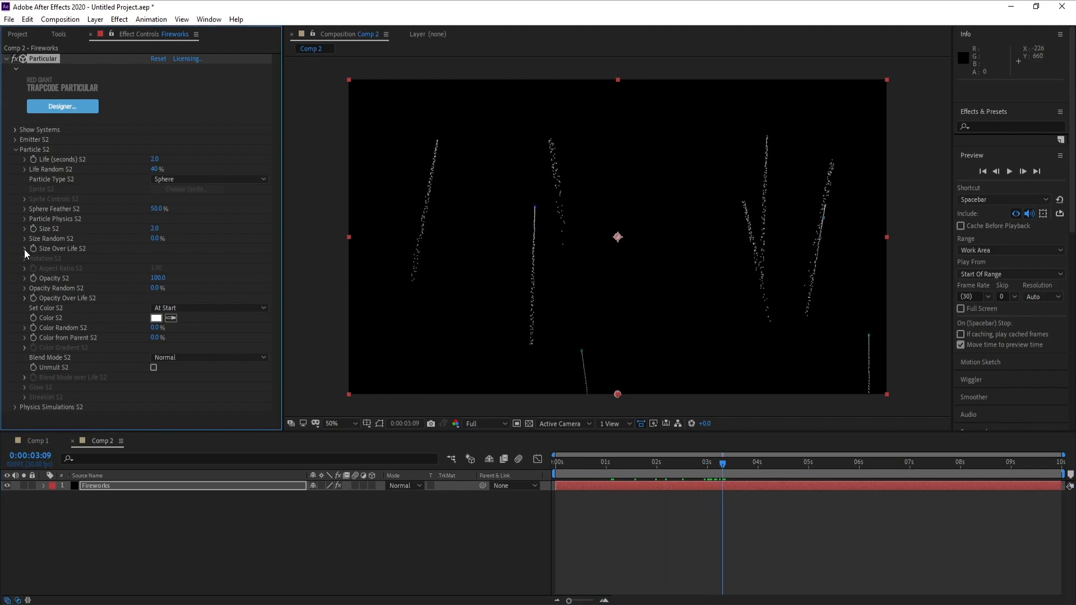
pyautogui.click(190, 282)
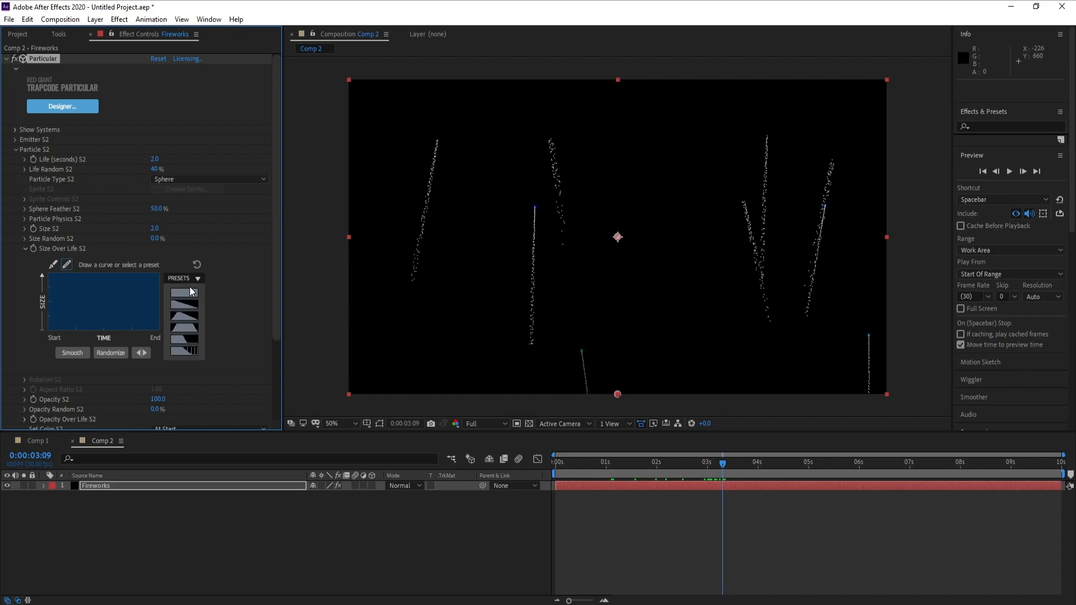
pyautogui.click(194, 352)
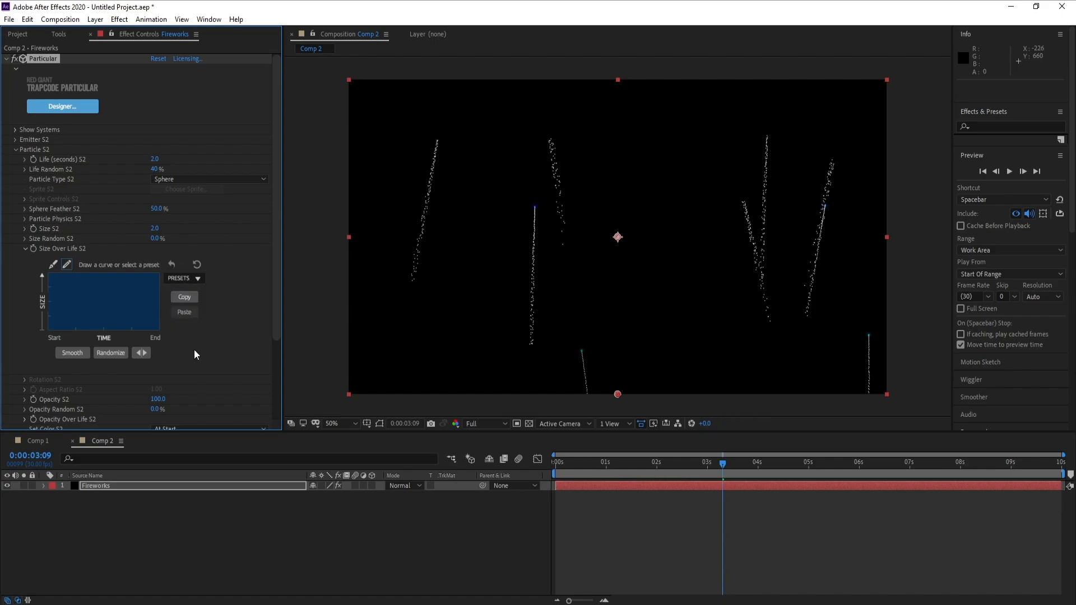
pyautogui.click(25, 251)
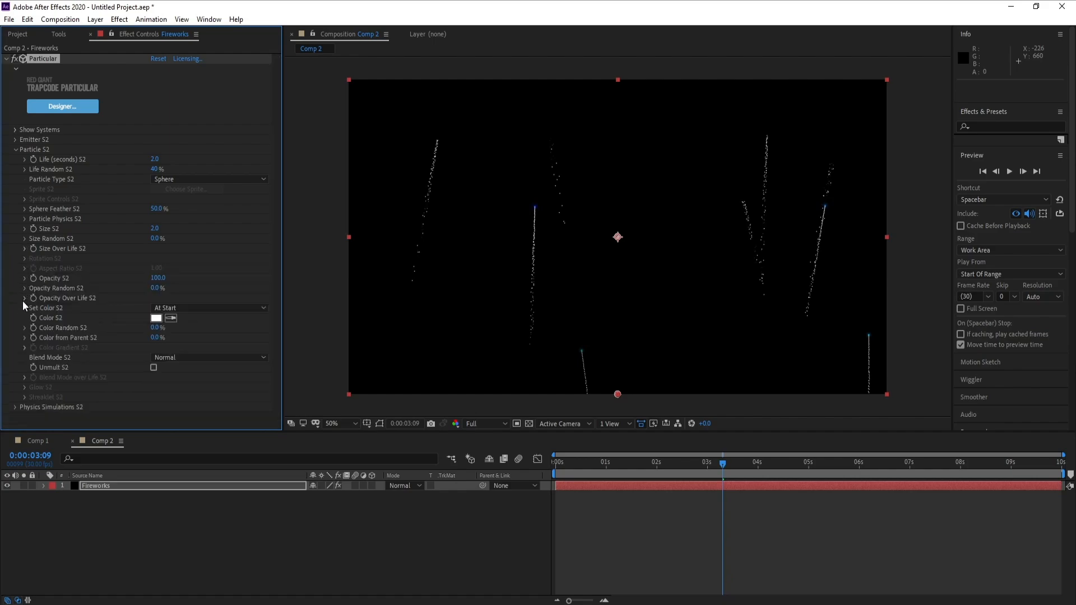
# Apply the last curve preset, with the flickering falloff, to the tail's Opacity Over Life S2 and collapse the graph
pyautogui.click(23, 298)
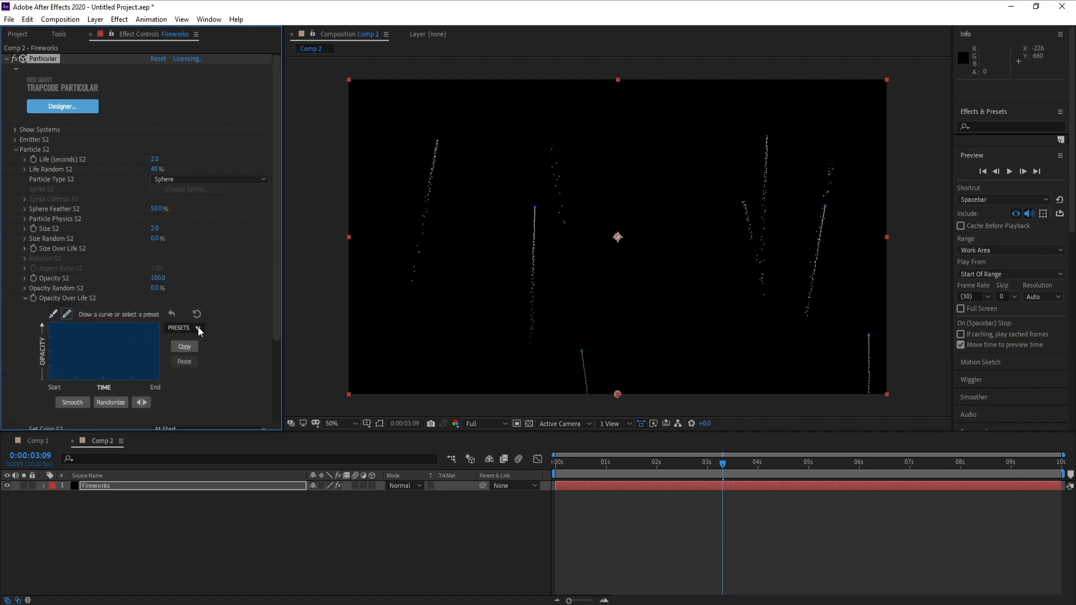
pyautogui.click(198, 329)
pyautogui.click(189, 401)
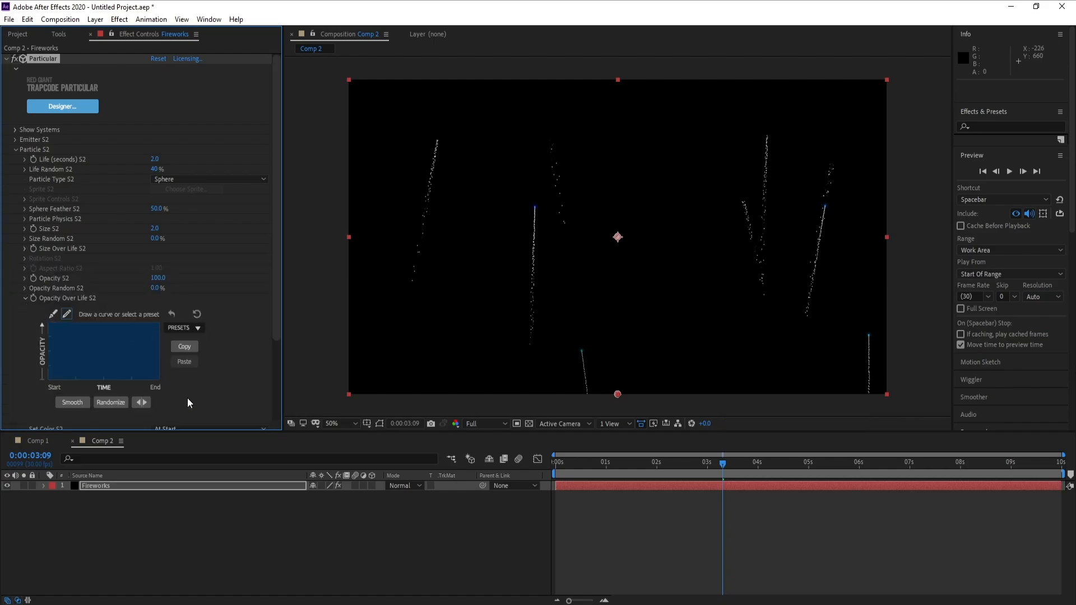
pyautogui.click(24, 298)
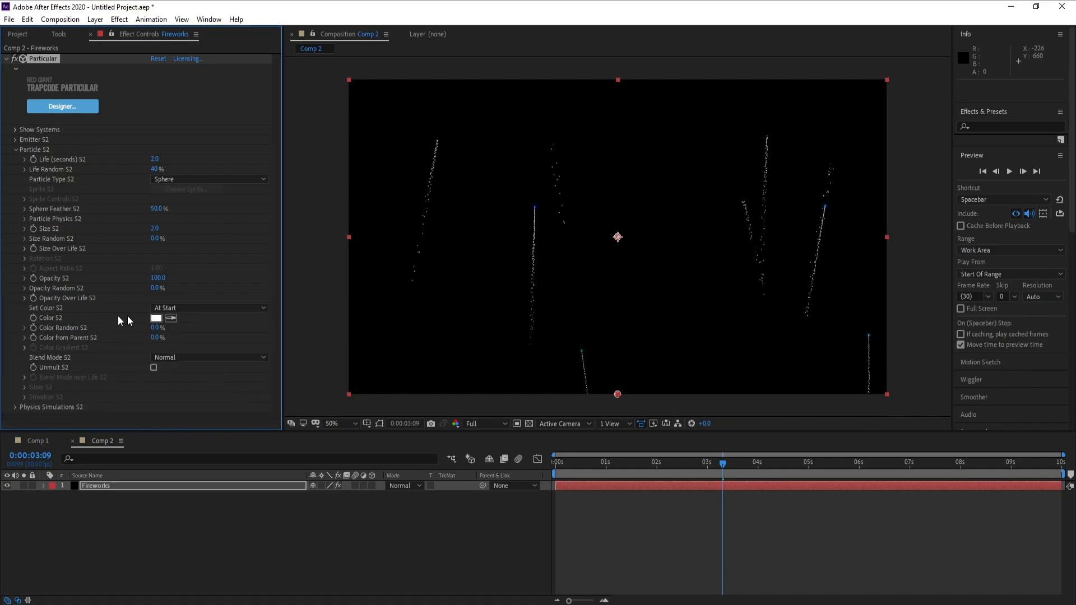
# Set the tail's Set Color S2 to Over Life and apply the white-cyan-blue preset to its Color Gradient S2
pyautogui.click(199, 311)
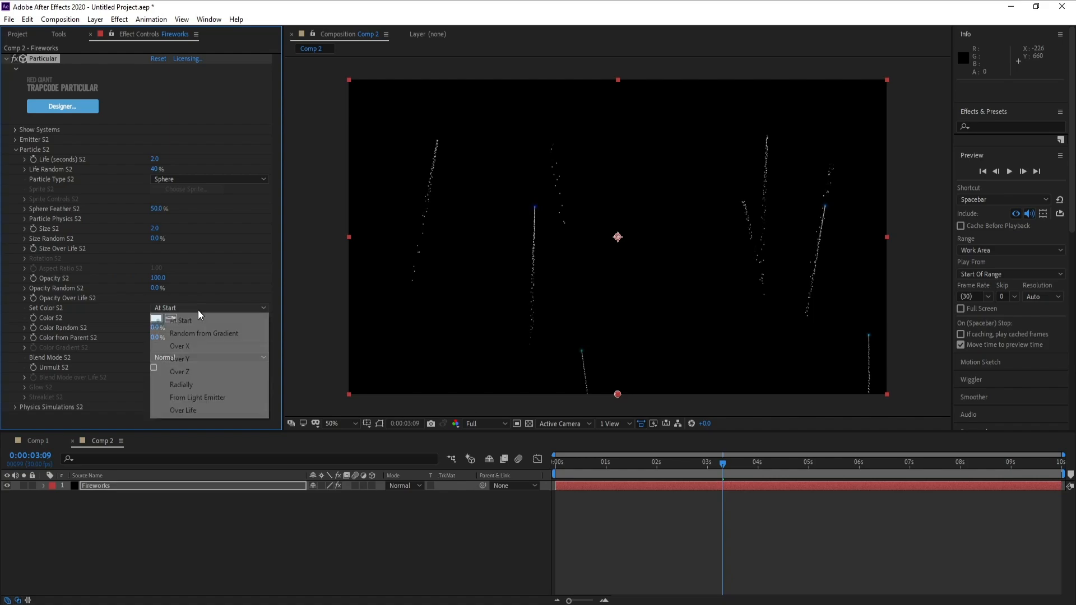
pyautogui.click(208, 411)
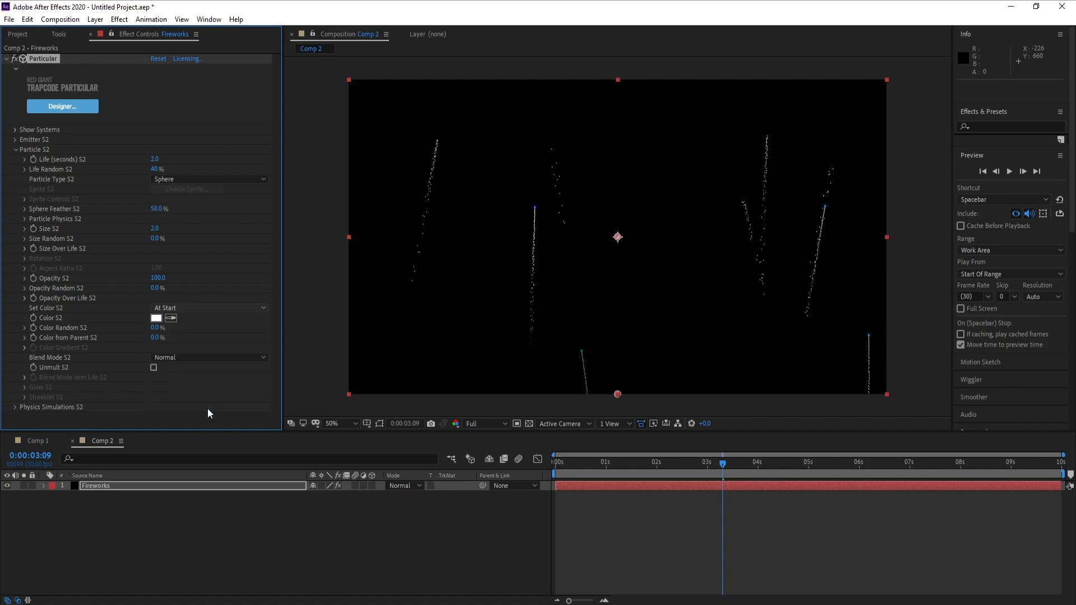
pyautogui.click(24, 348)
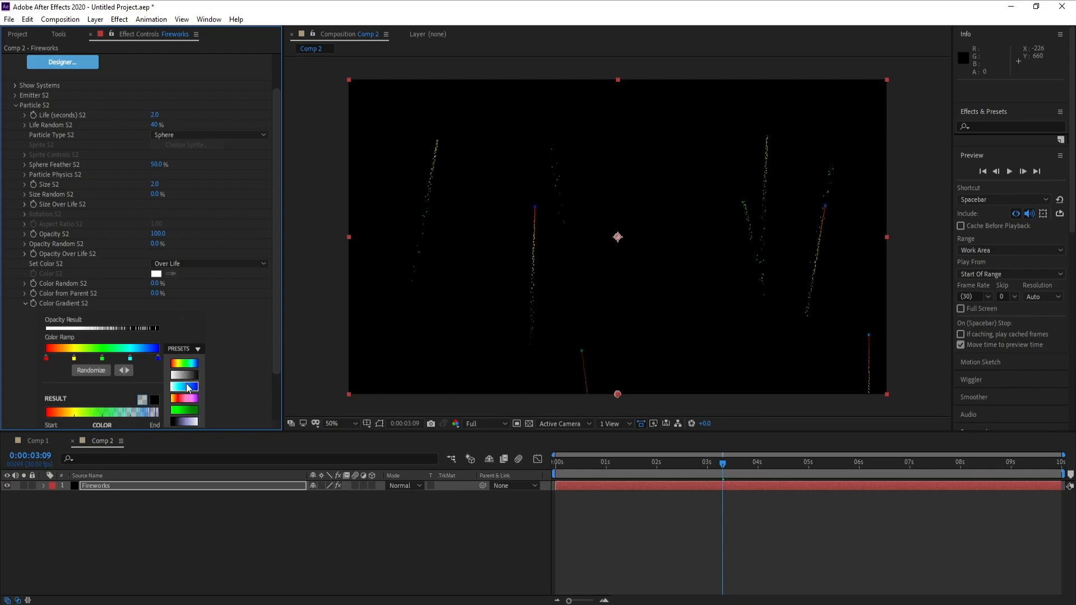
pyautogui.click(187, 386)
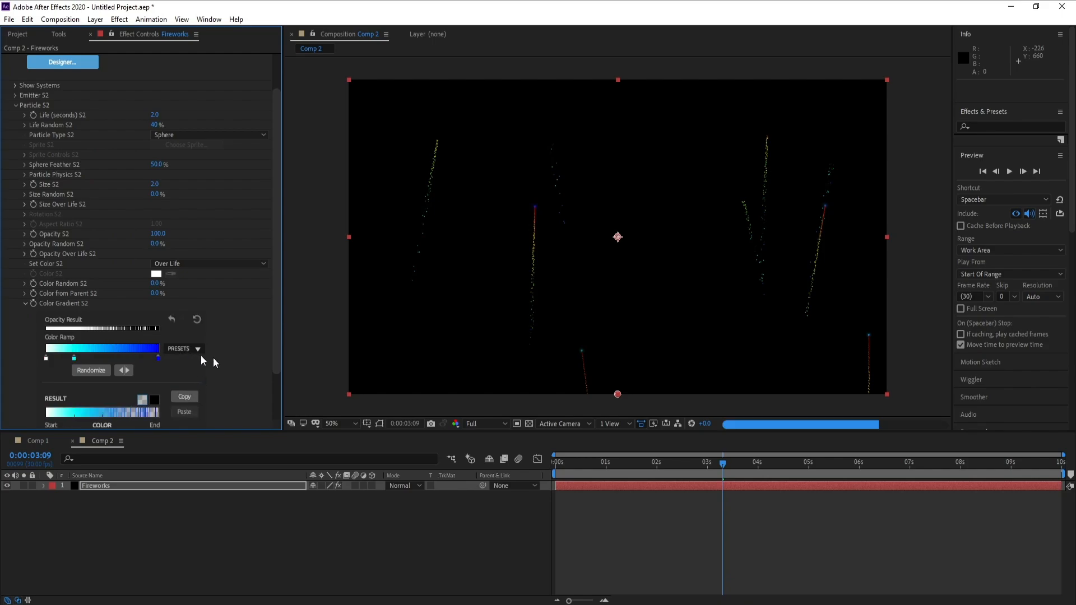
# Set the tail's Blend Mode S2 to Add and preview the tails at 0:00:02:05 and 0:00:02:15
pyautogui.scroll(-2, 220, 349)
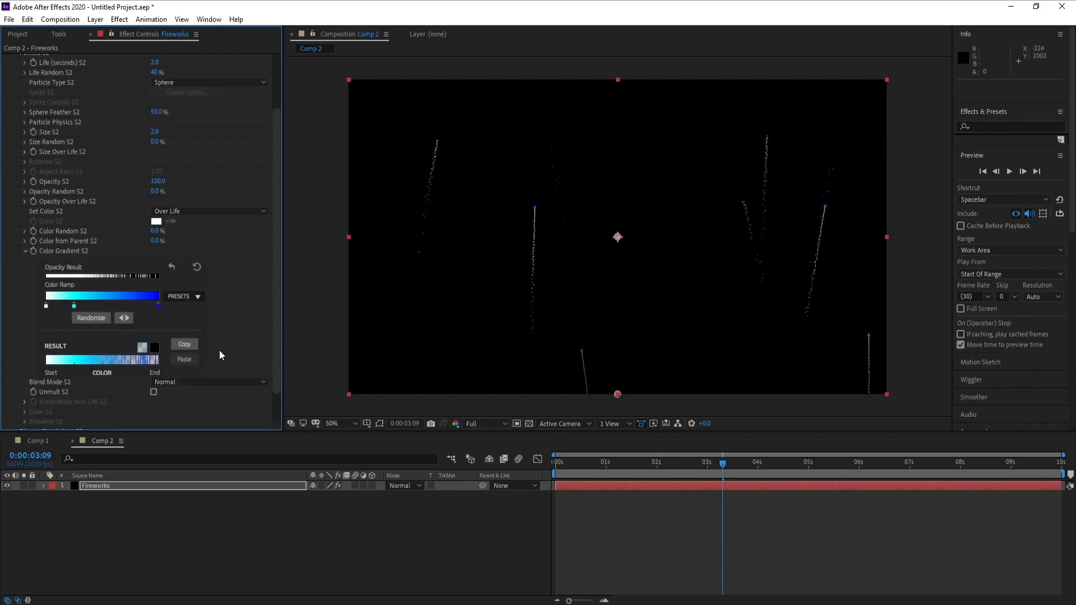
pyautogui.click(194, 381)
pyautogui.click(180, 395)
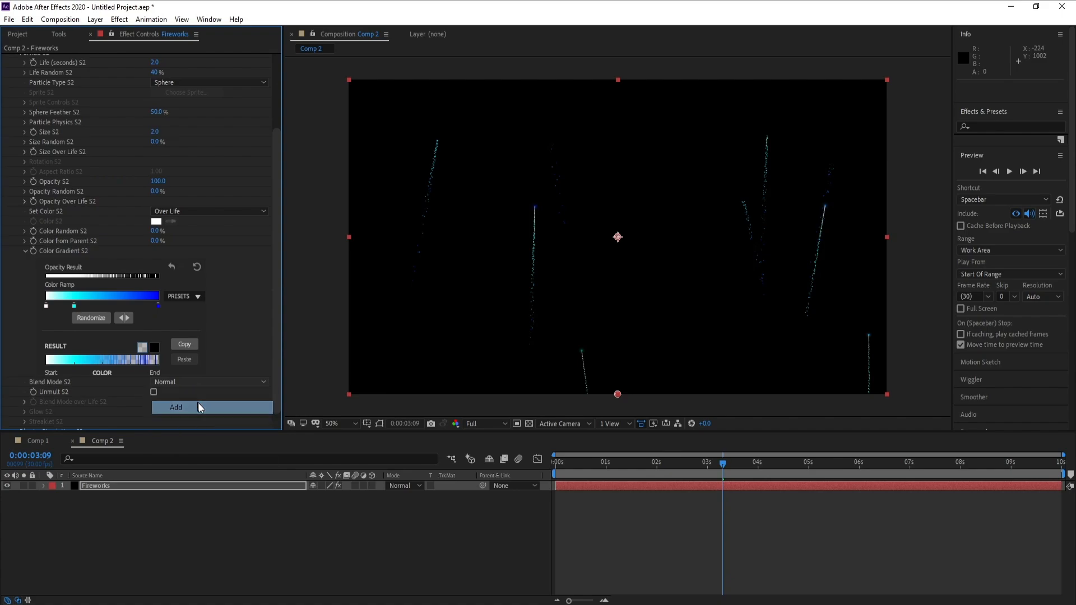
pyautogui.moveTo(727, 466); pyautogui.dragTo(665, 463)
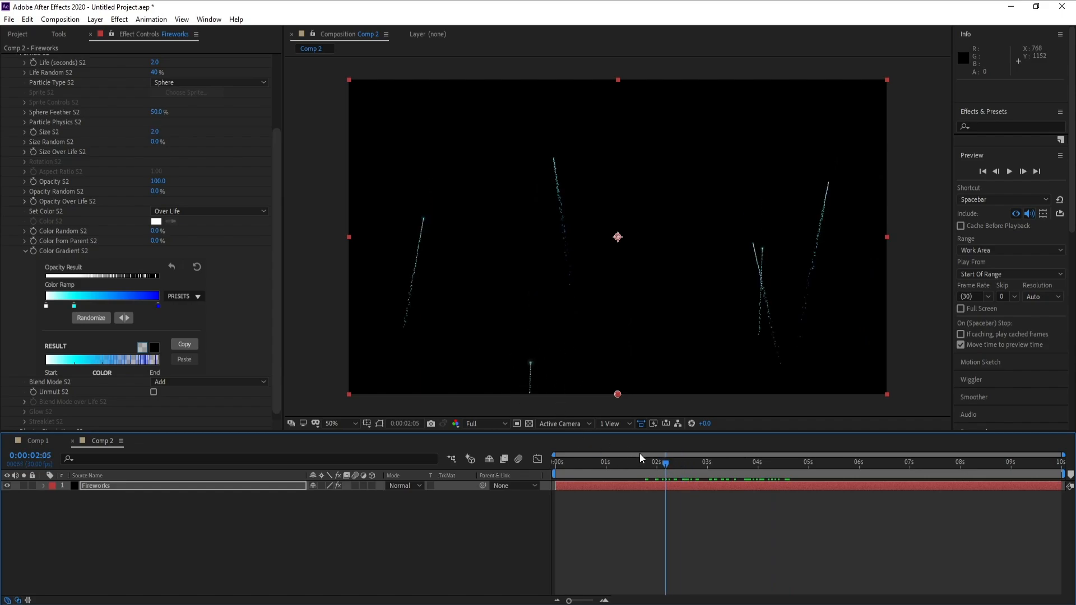
pyautogui.moveTo(668, 463)
pyautogui.mouseDown()
pyautogui.moveTo(785, 456)
pyautogui.moveTo(682, 458)
pyautogui.mouseUp()
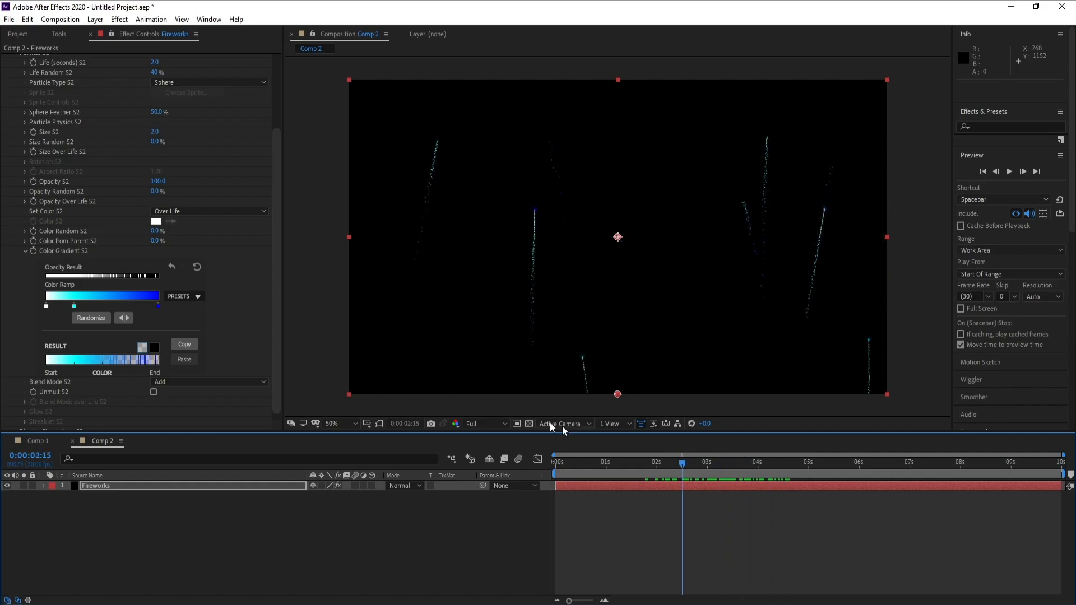
# Collapse the Particle S2 settings and open the Particular Designer
pyautogui.moveTo(274, 294); pyautogui.dragTo(278, 210)
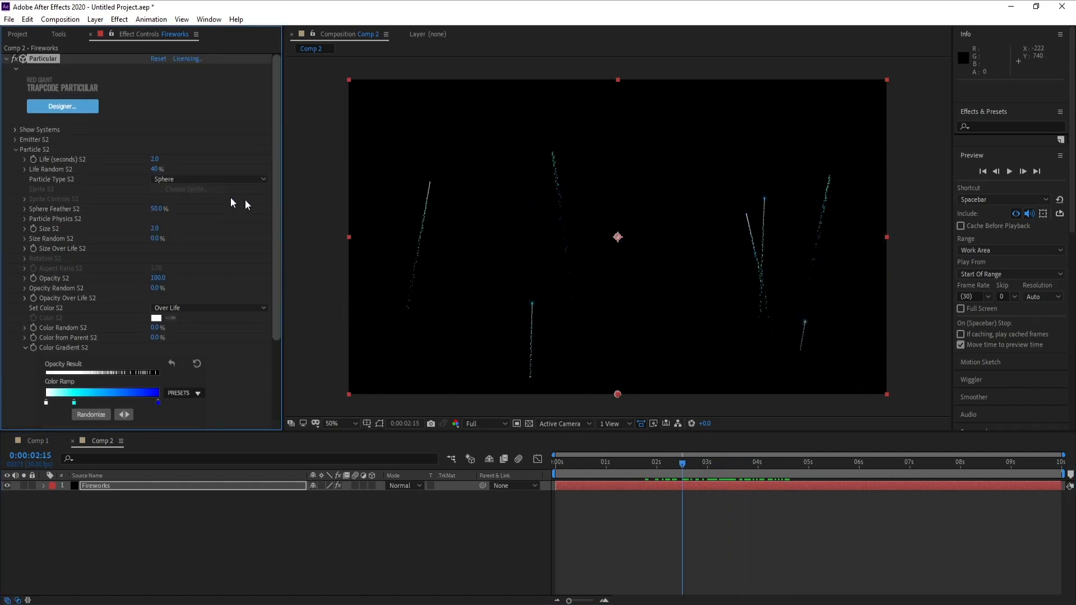
pyautogui.click(12, 152)
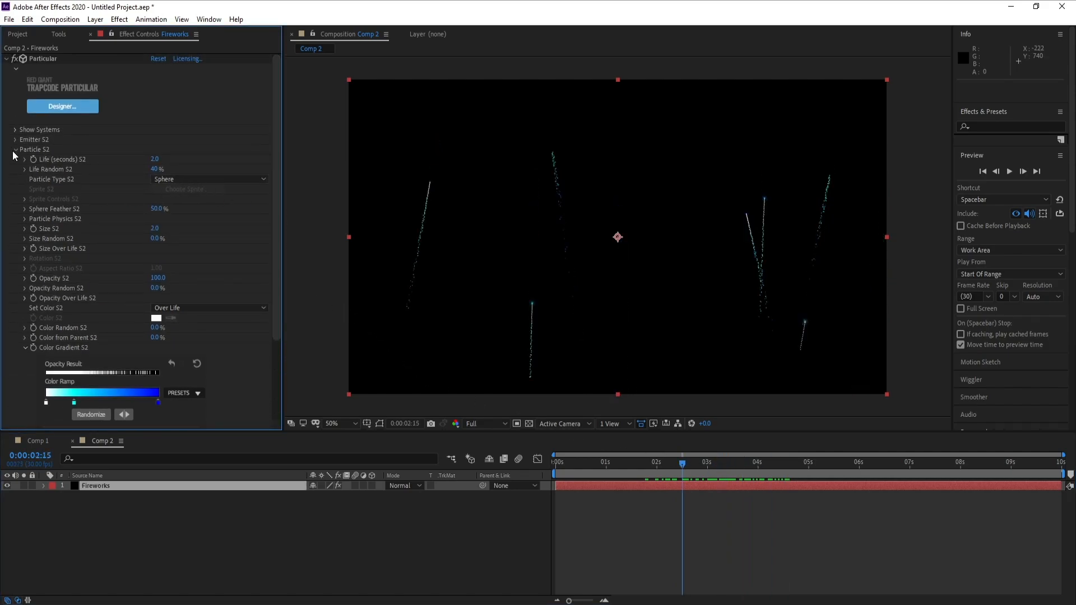
pyautogui.click(15, 150)
pyautogui.click(72, 106)
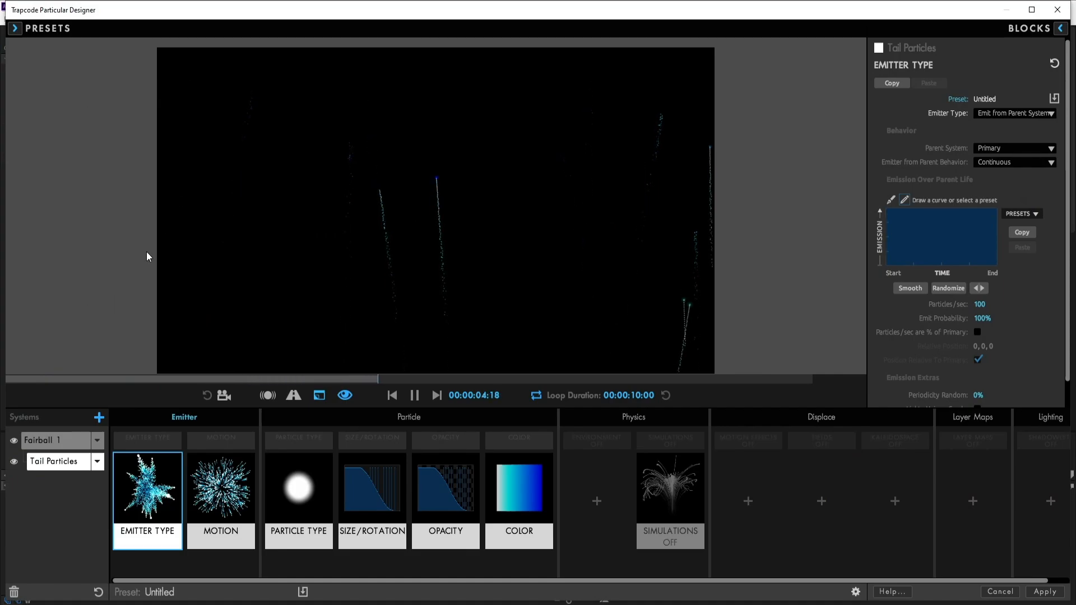
# Switch to Notepad, highlight the planning line "particles that explode when firballs die", and return to the Designer
pyautogui.hotkey('alt', 'Tab')
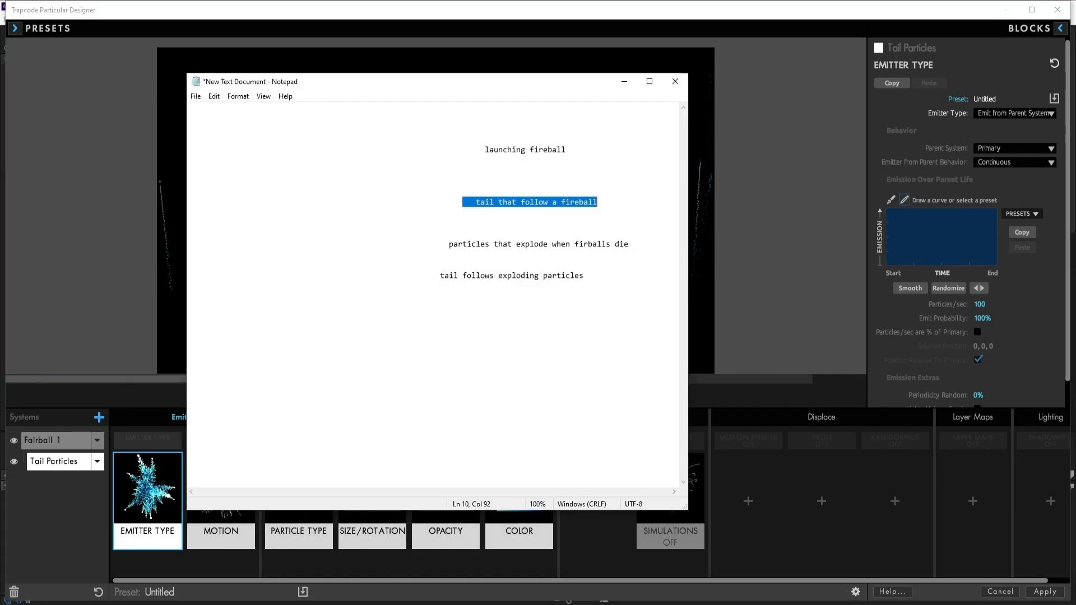
pyautogui.click(478, 243)
pyautogui.moveTo(445, 245); pyautogui.dragTo(495, 250)
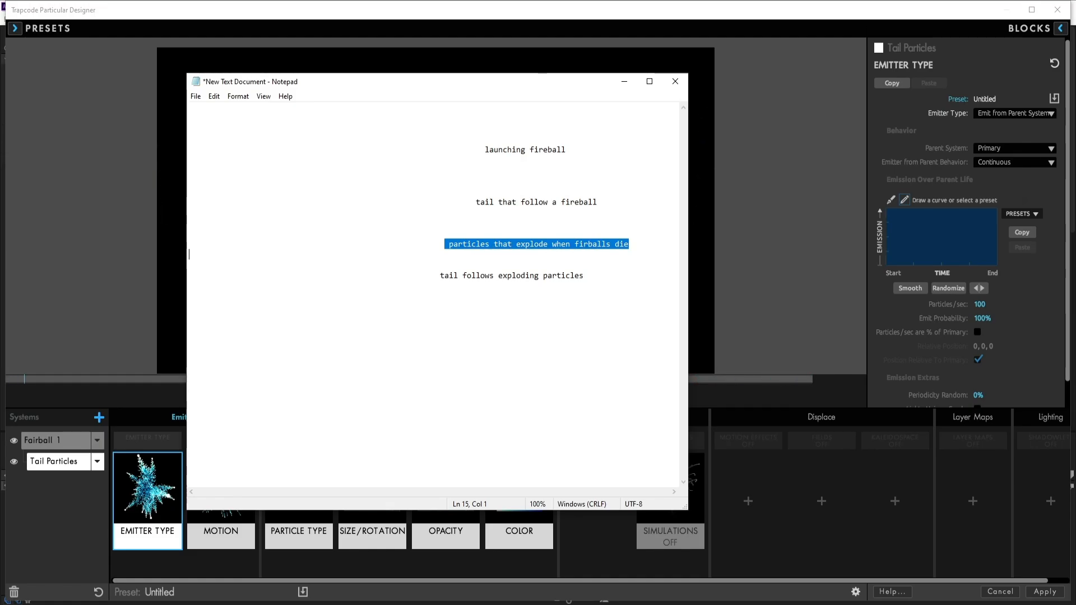
pyautogui.click(624, 82)
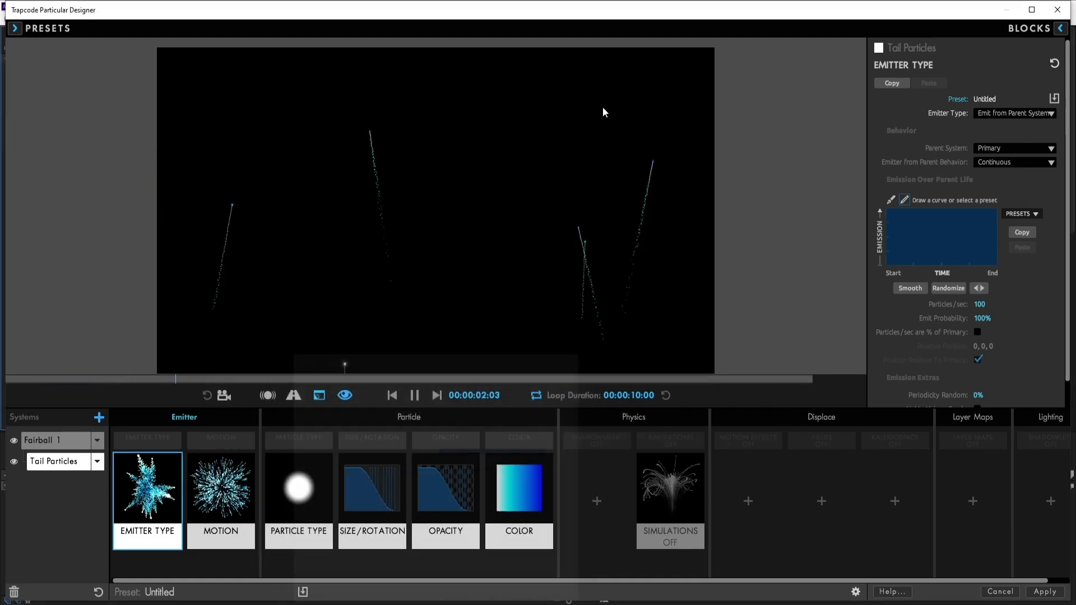
# Add a third particle system and set its Emitter Type to Emit from Parent System
pyautogui.click(99, 417)
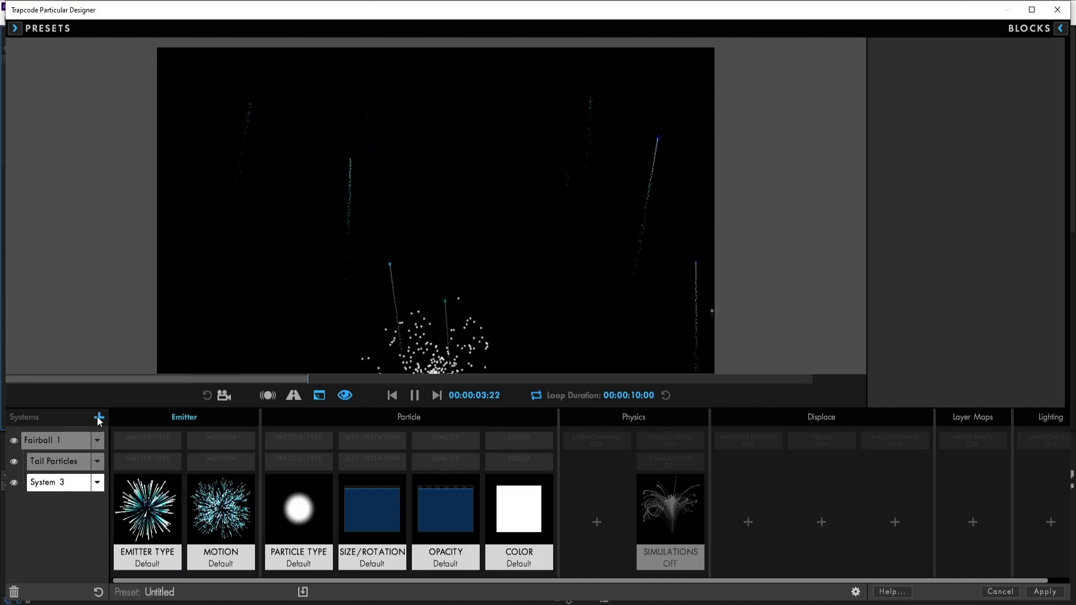
pyautogui.click(144, 529)
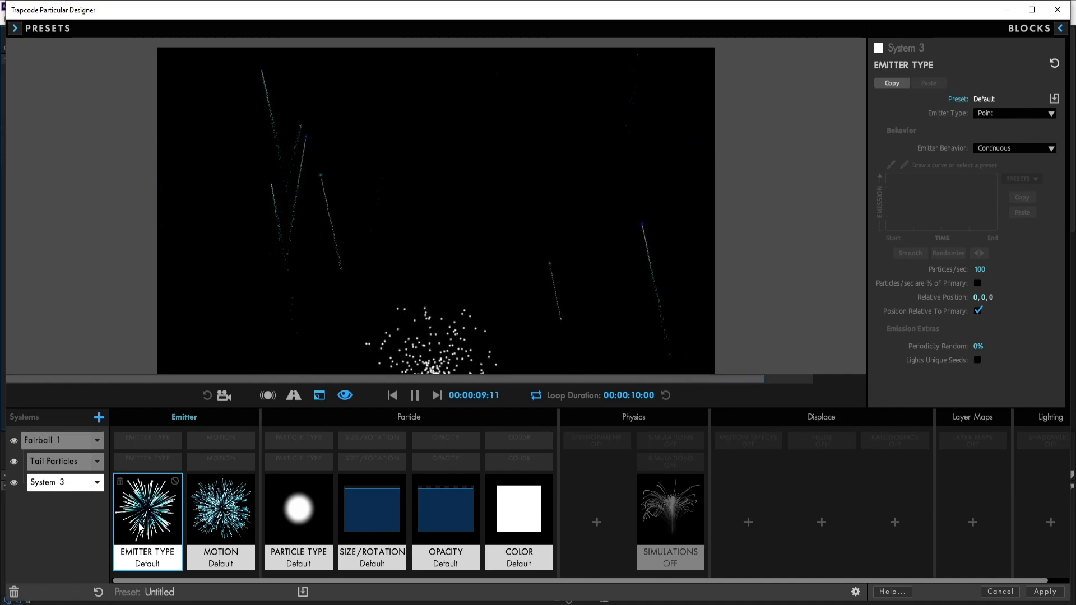
pyautogui.click(1005, 114)
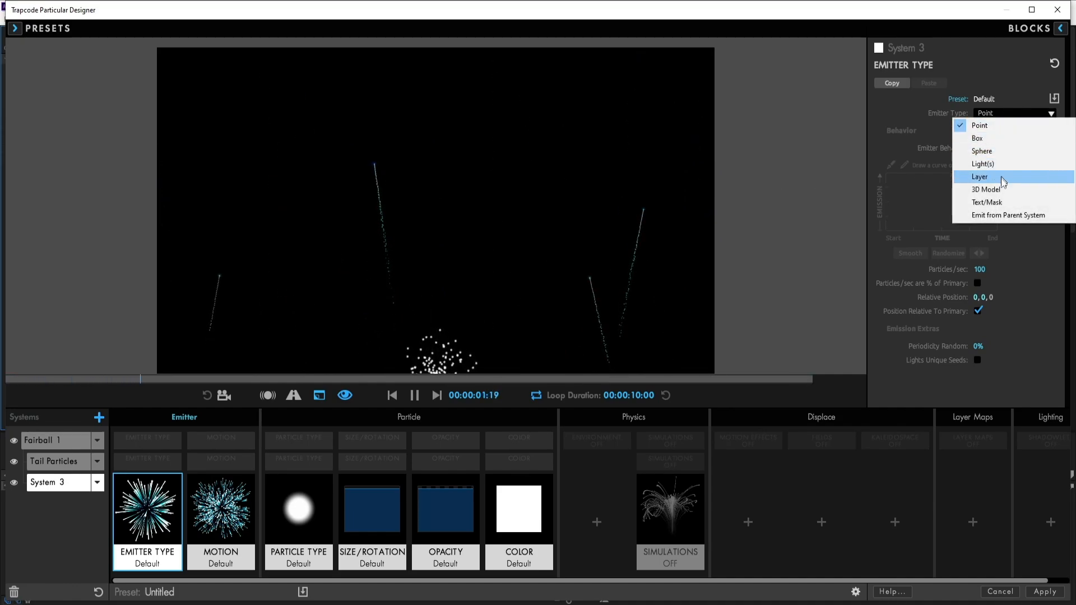
pyautogui.click(1037, 219)
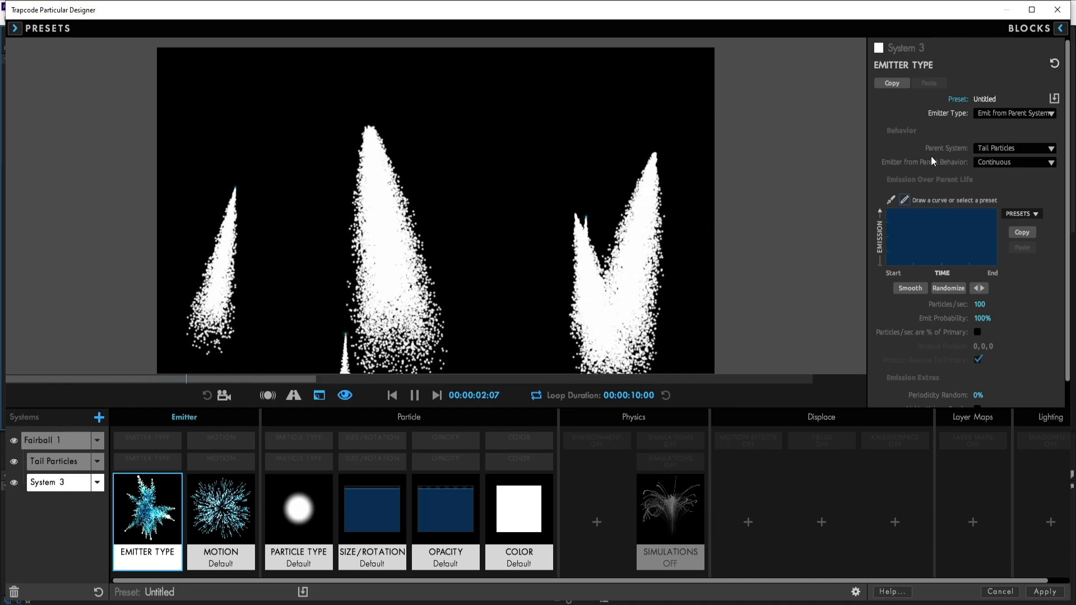
# Set System 3's Parent System to Fairball 1 and its Emitter from Parent Behavior to At Parent End of Life
pyautogui.click(991, 150)
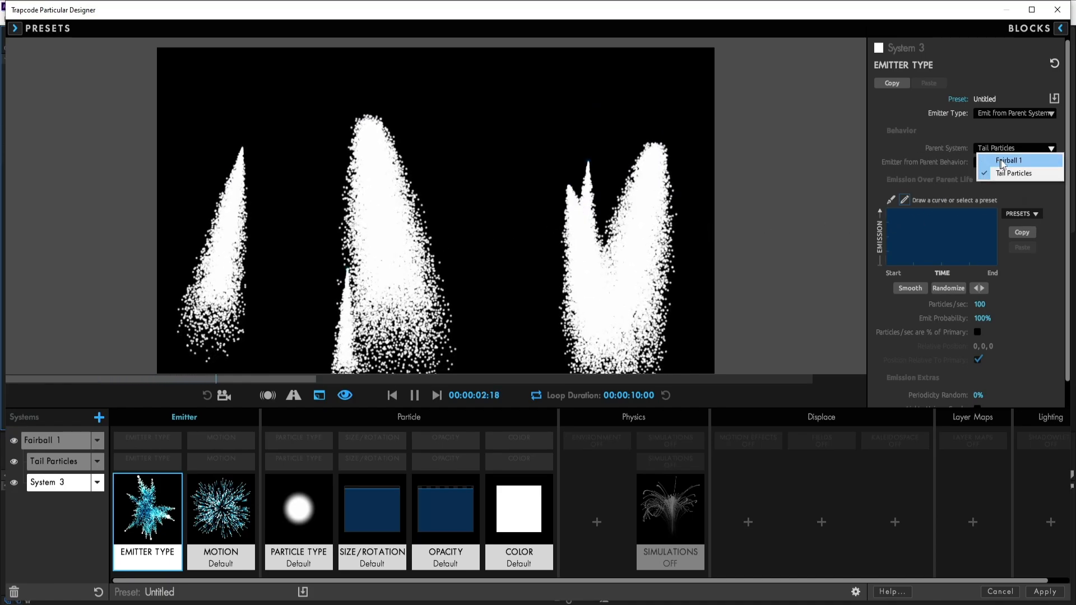
pyautogui.click(1014, 161)
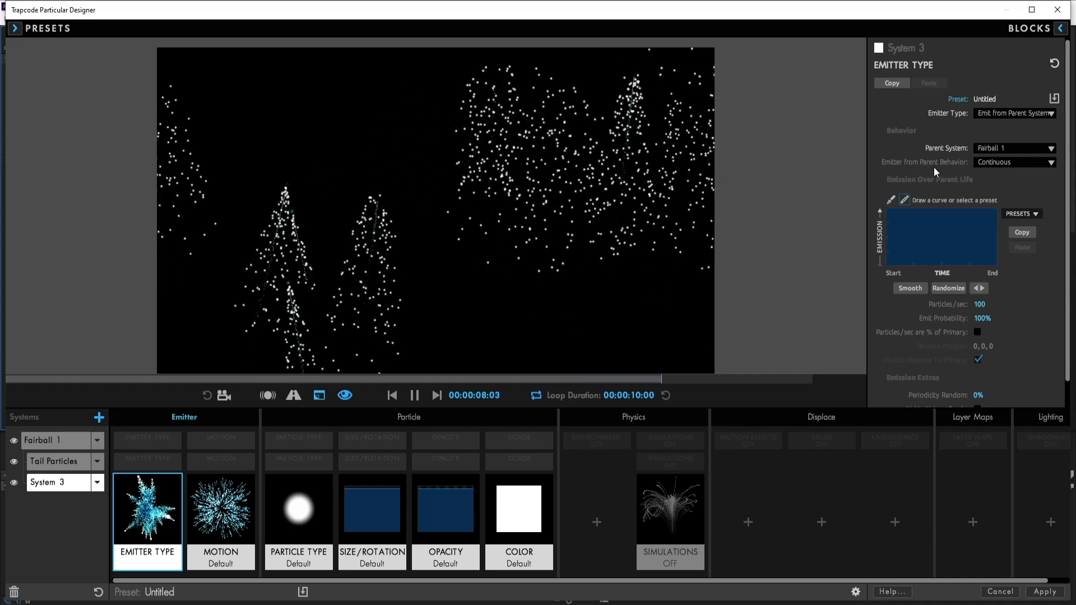
pyautogui.click(983, 165)
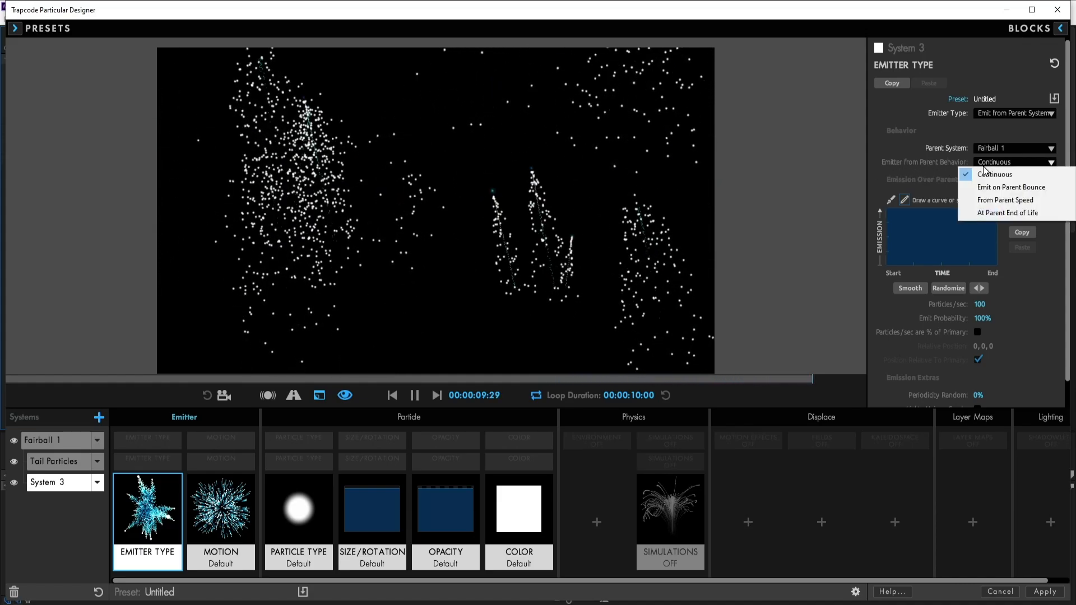
pyautogui.click(1019, 213)
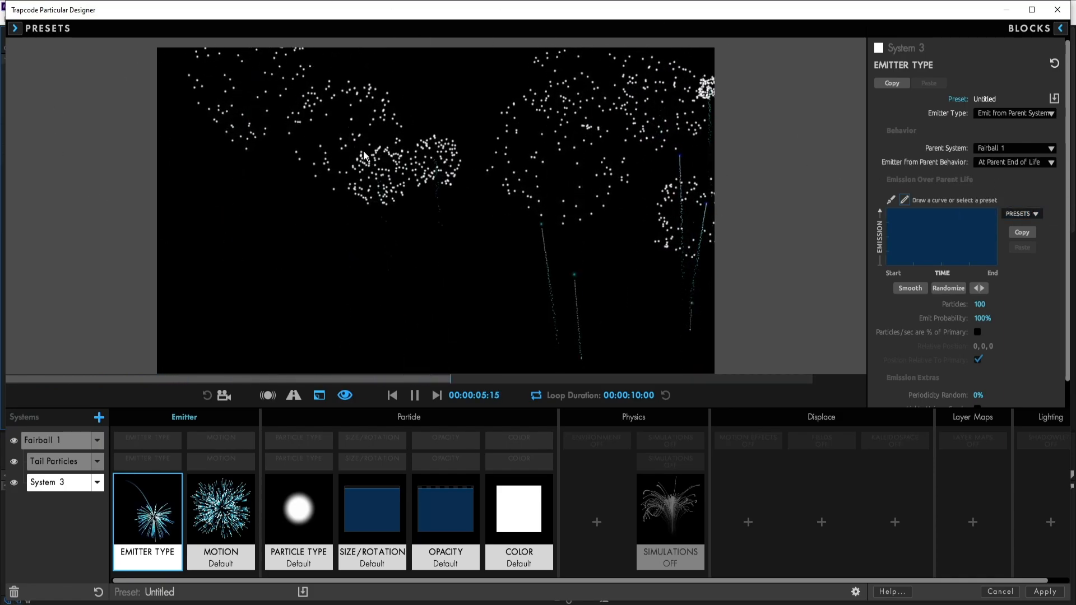
# Rename System 3 to "Explode Particles"
pyautogui.rightClick(85, 486)
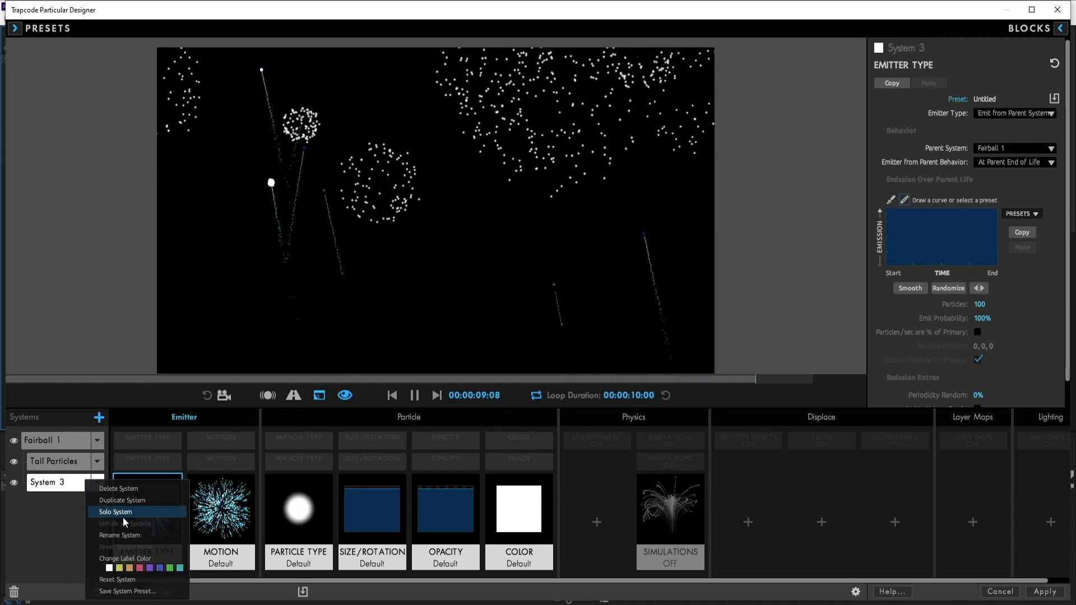
pyautogui.click(129, 536)
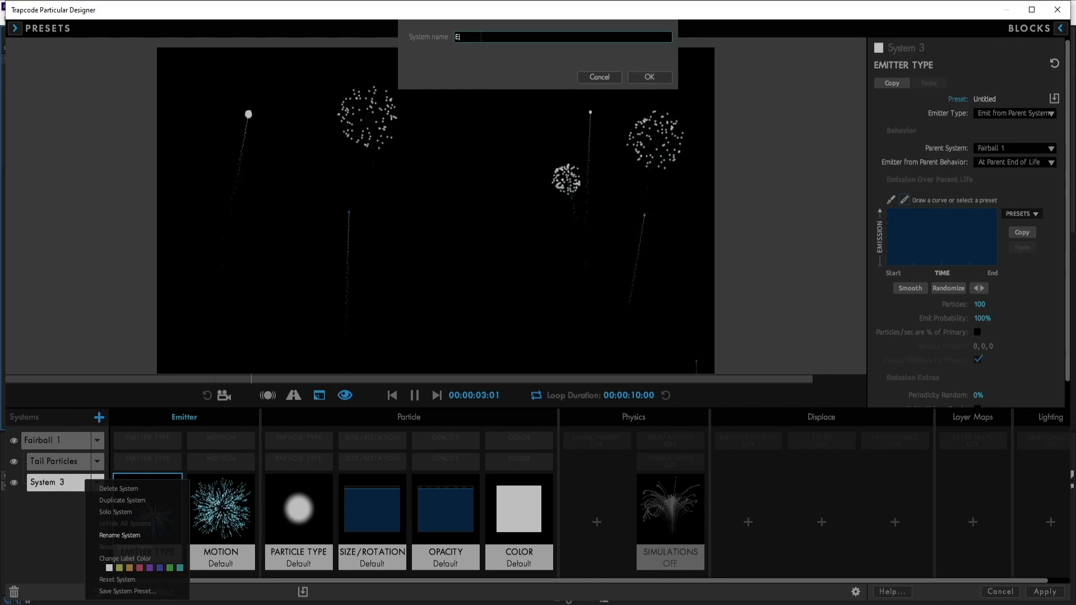
pyautogui.write('ExPLOD')
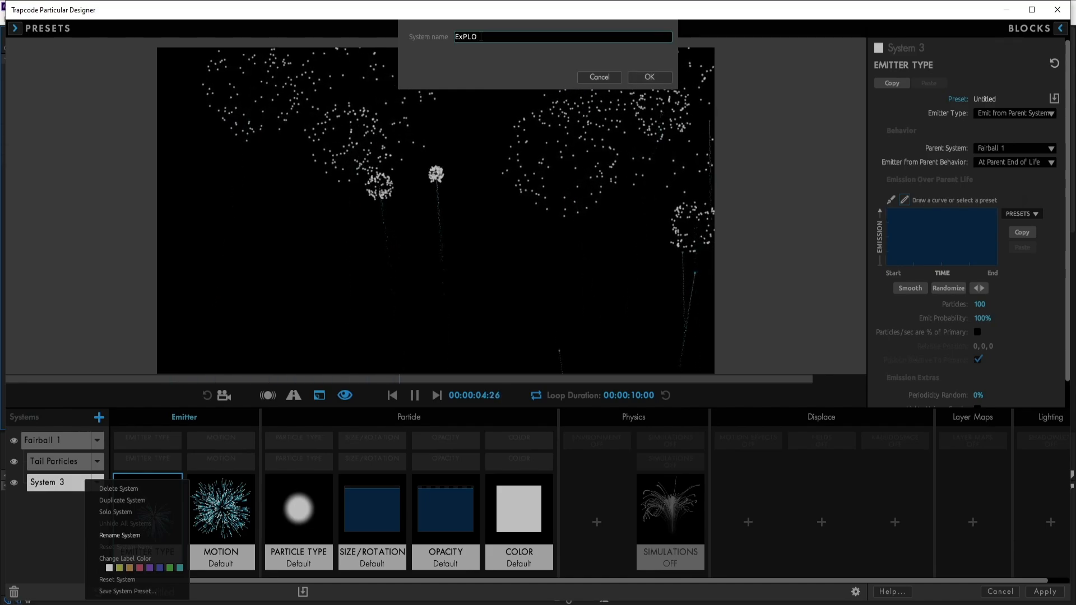
pyautogui.press('BackSpace')
pyautogui.press('BackSpace')
pyautogui.press('BackSpace')
pyautogui.press('BackSpace')
pyautogui.press('BackSpace')
pyautogui.press('BackSpace')
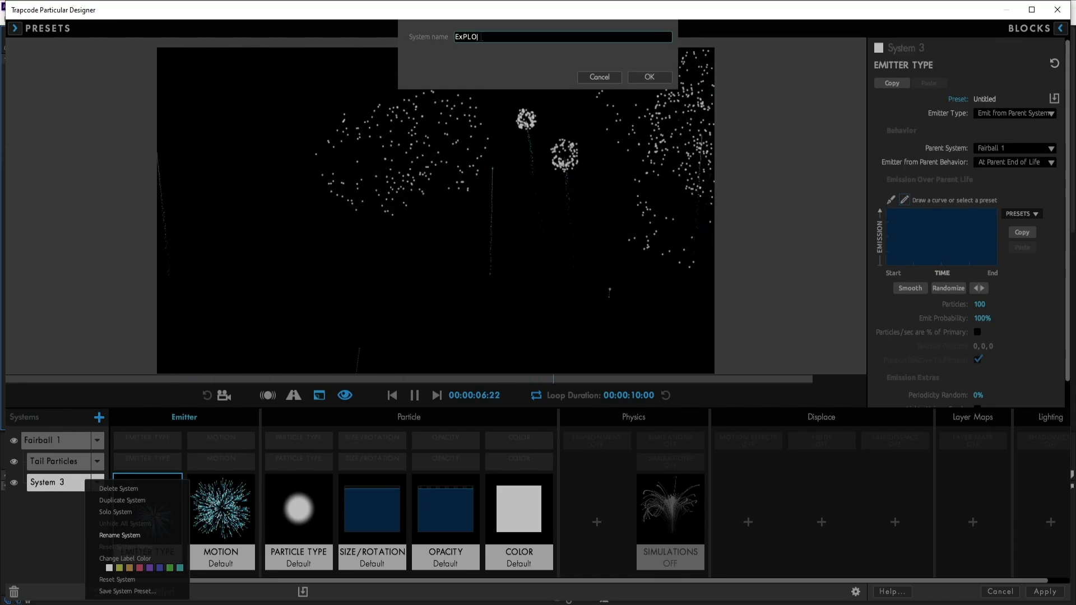
pyautogui.write('E')
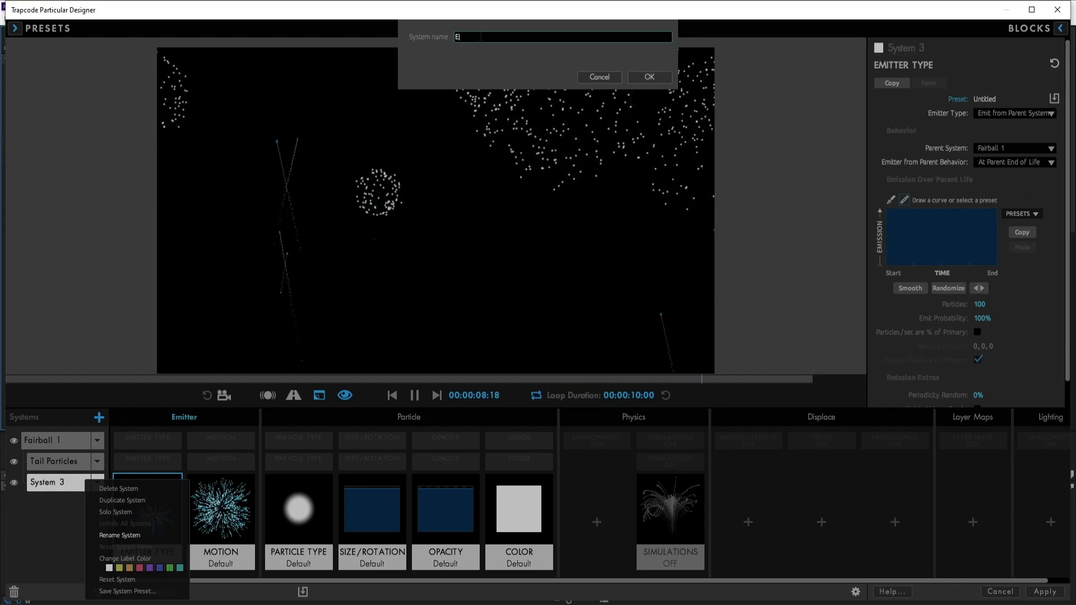
pyautogui.write('xpl')
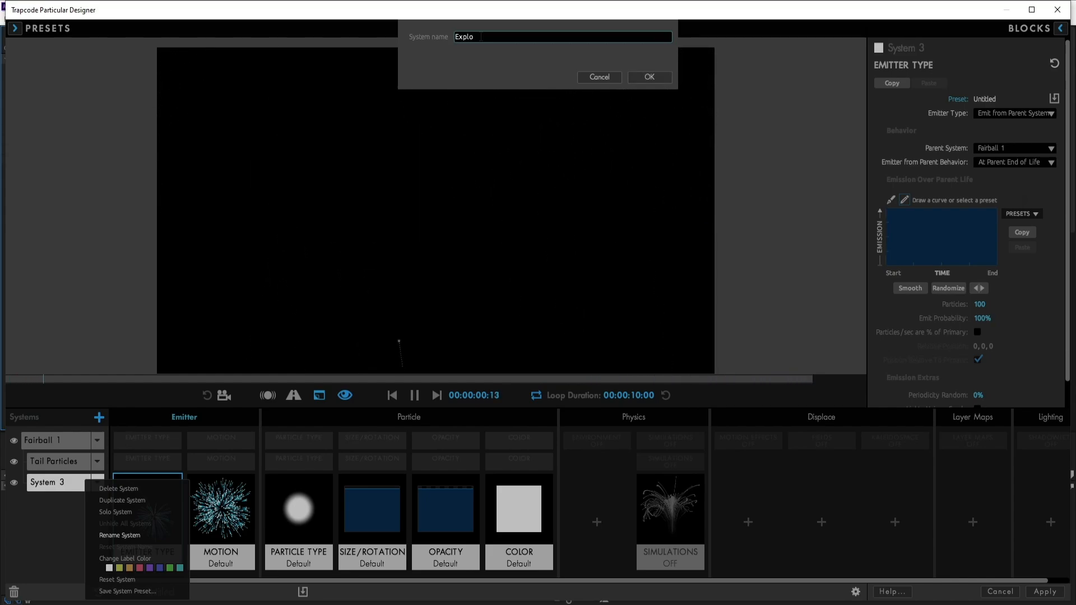
pyautogui.write('o')
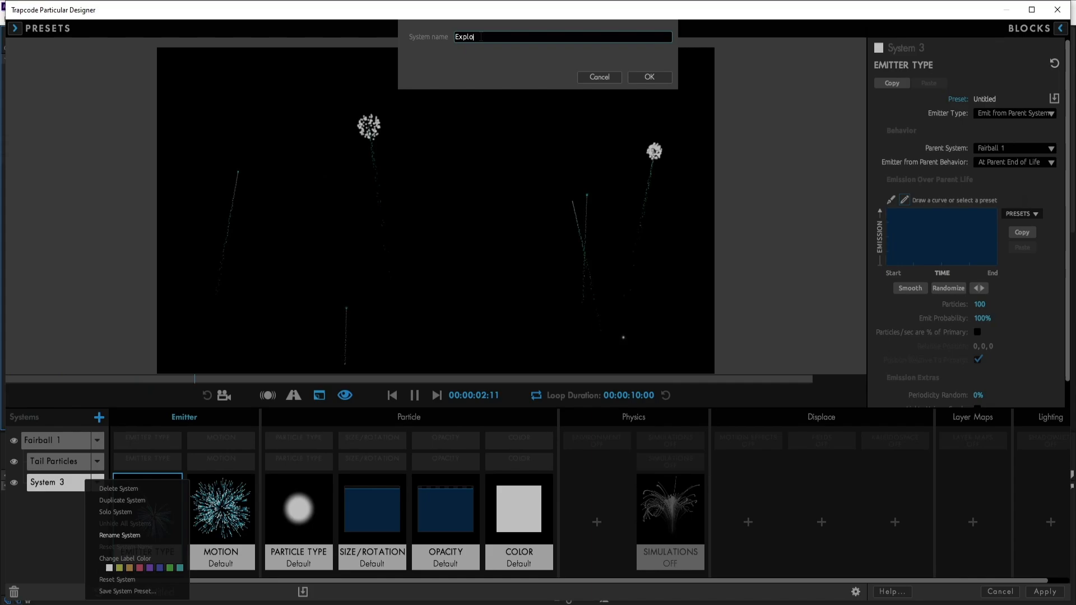
pyautogui.write('de')
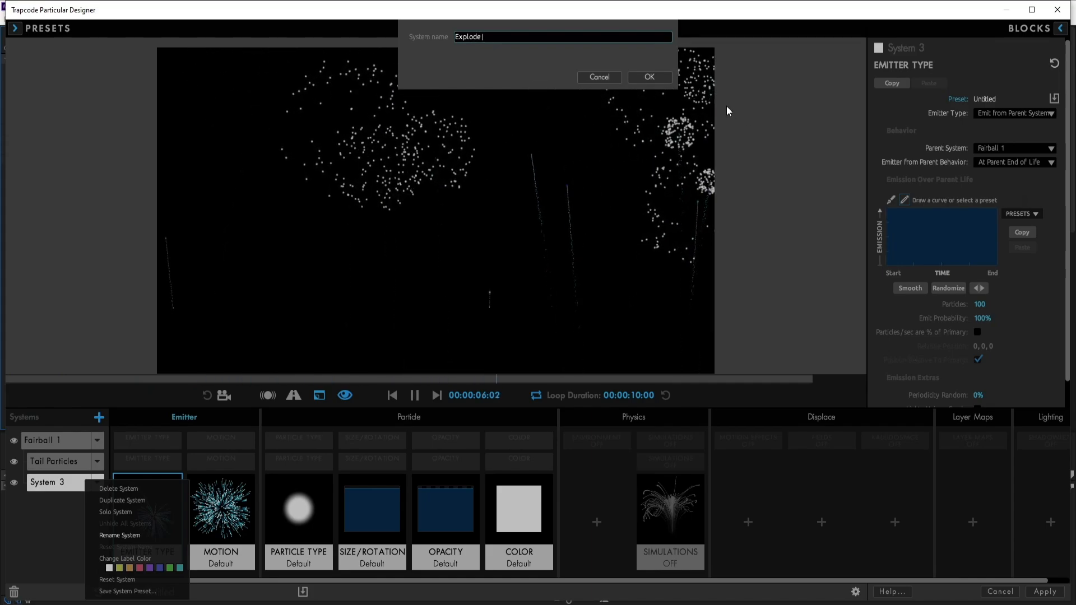
pyautogui.write(' Parti')
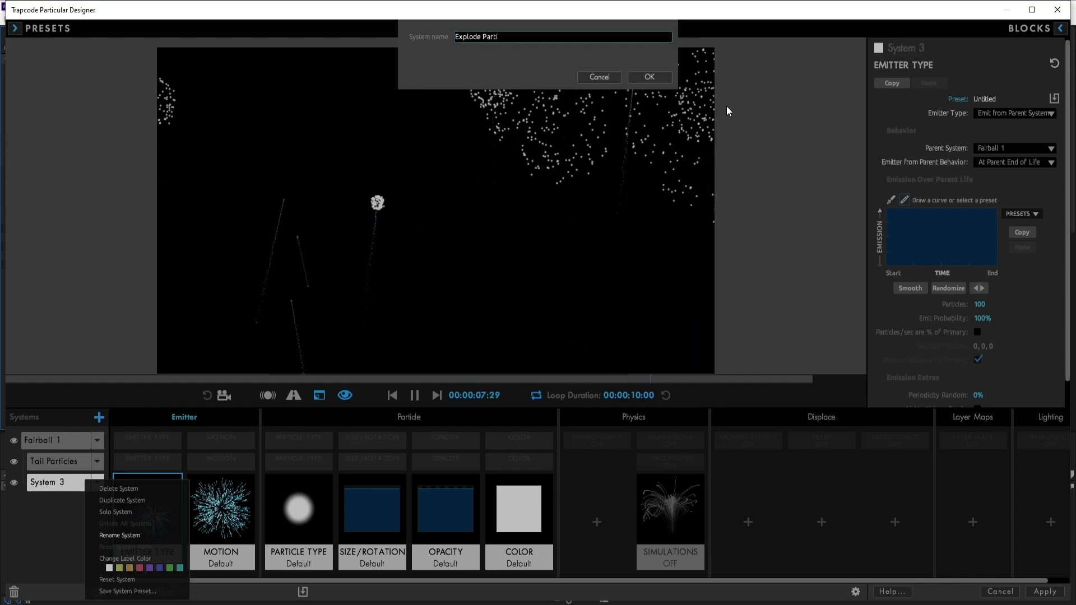
pyautogui.write('cles')
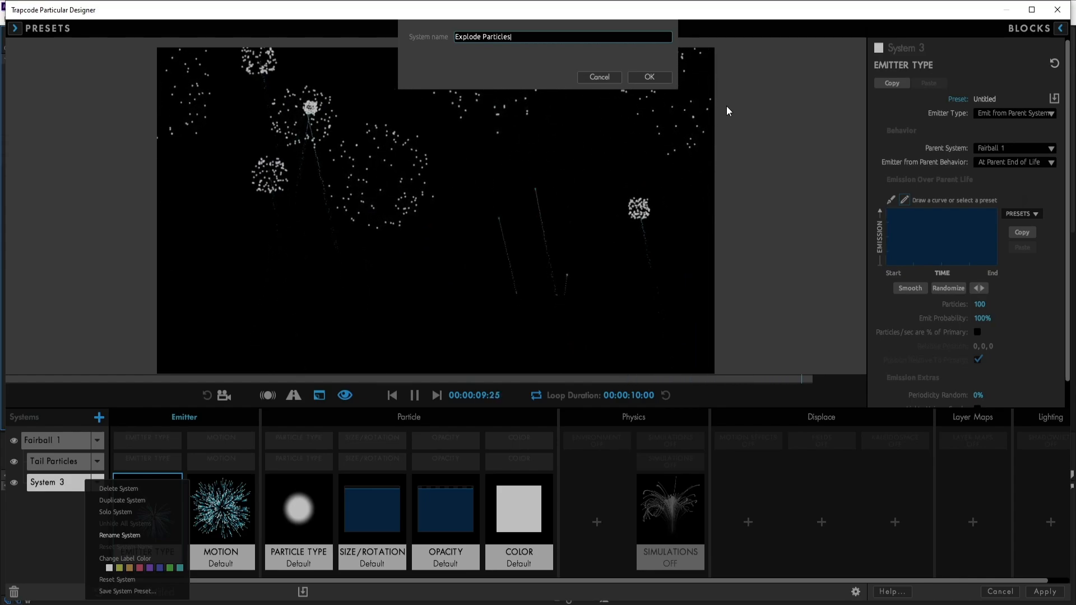
pyautogui.press('Return')
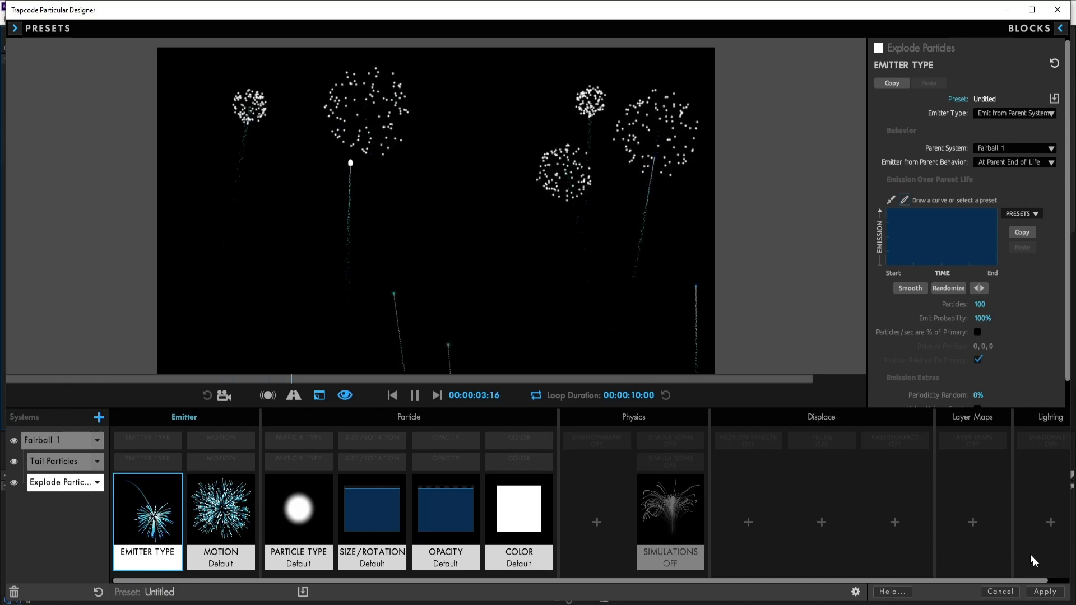
# Apply the Designer changes, collapsing the Emitter S3 settings and expanding Particle S3 in the effect controls
pyautogui.click(1047, 593)
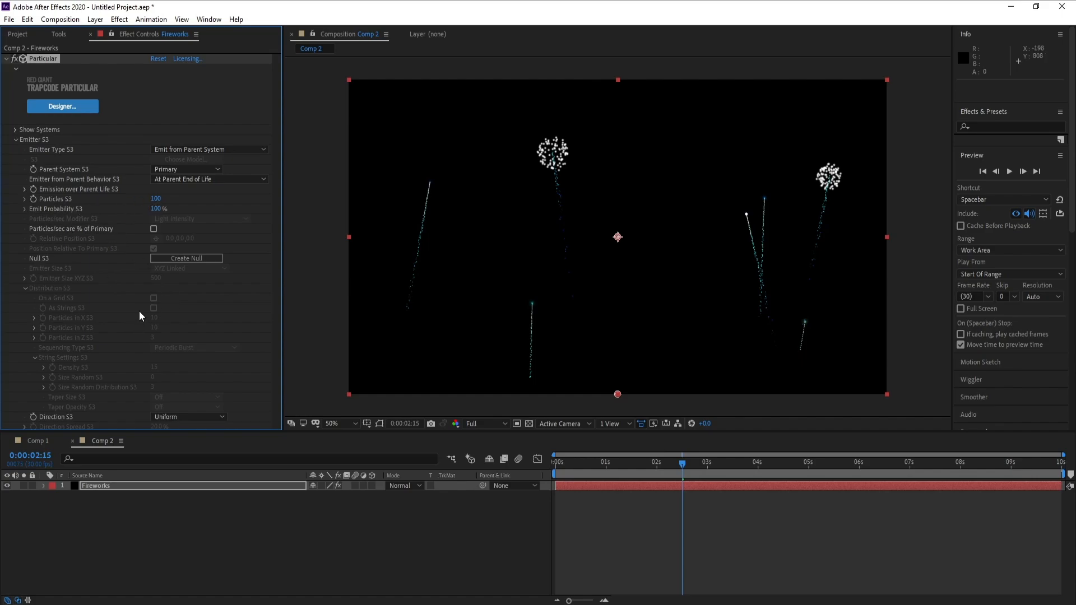
pyautogui.click(15, 140)
pyautogui.click(15, 149)
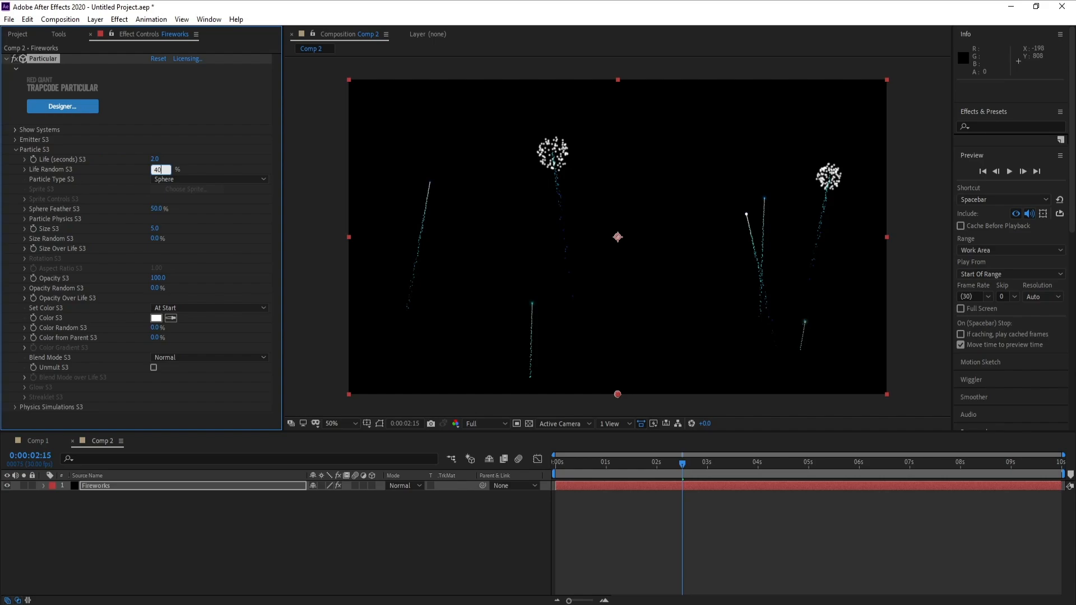
# Set the Explode Particles' Life Random to 40%, Particle Type to Glow Sphere (No DOF) and Size to 3
pyautogui.click(191, 178)
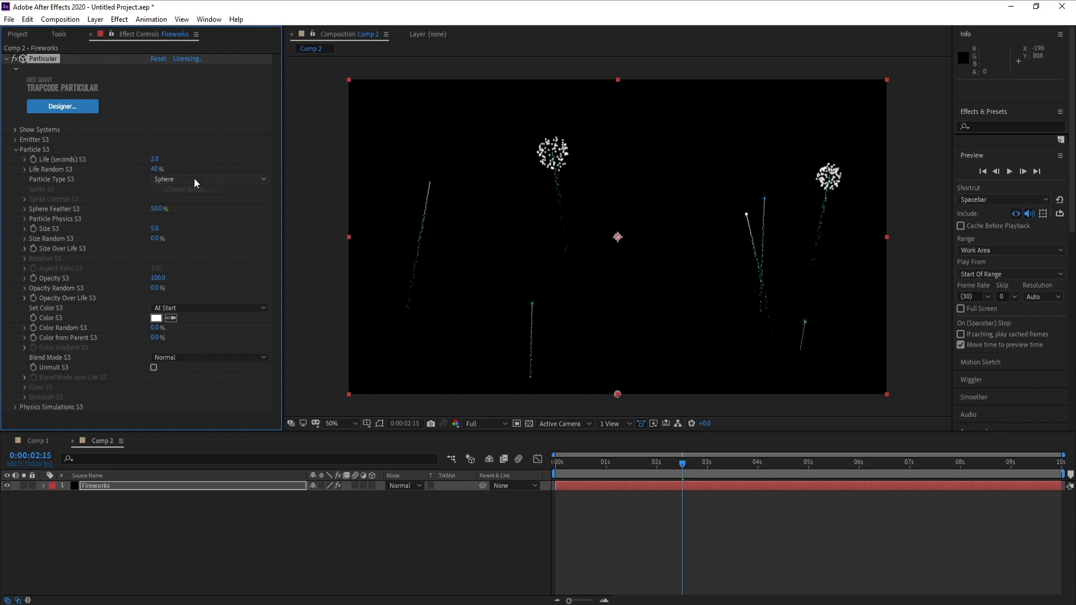
pyautogui.click(193, 180)
pyautogui.click(202, 206)
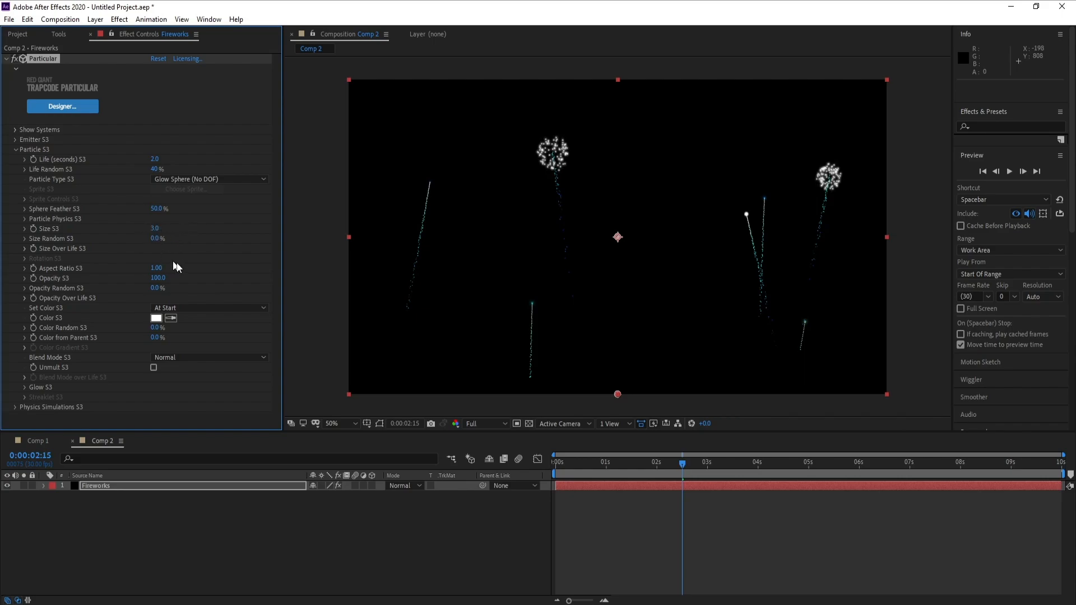
# Apply the flickering fade-out curve preset to both Opacity Over Life S3 and Size Over Life S3
pyautogui.click(25, 298)
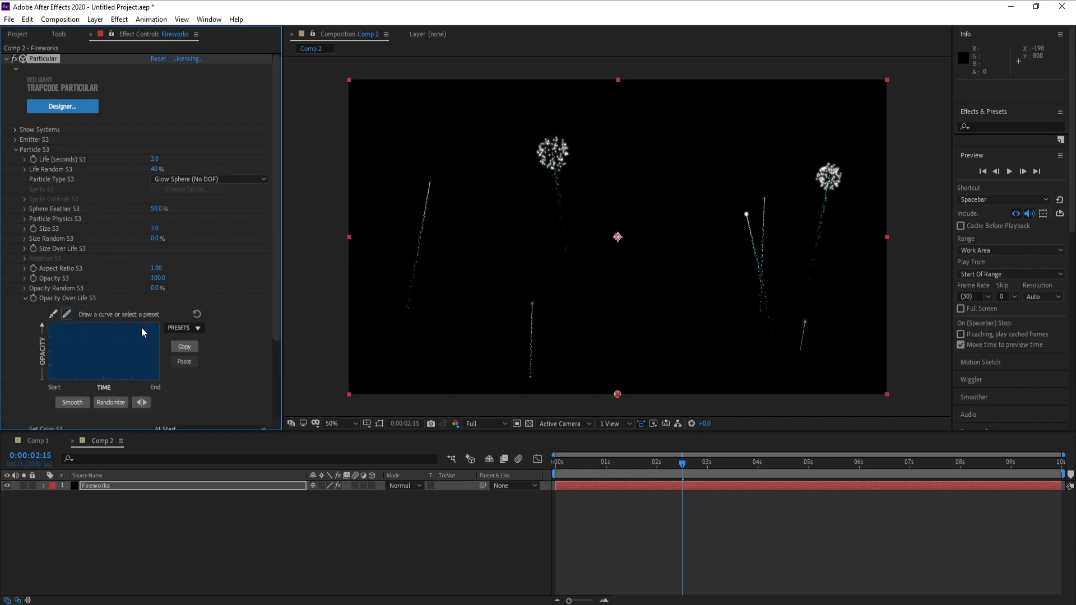
pyautogui.click(193, 399)
pyautogui.click(25, 249)
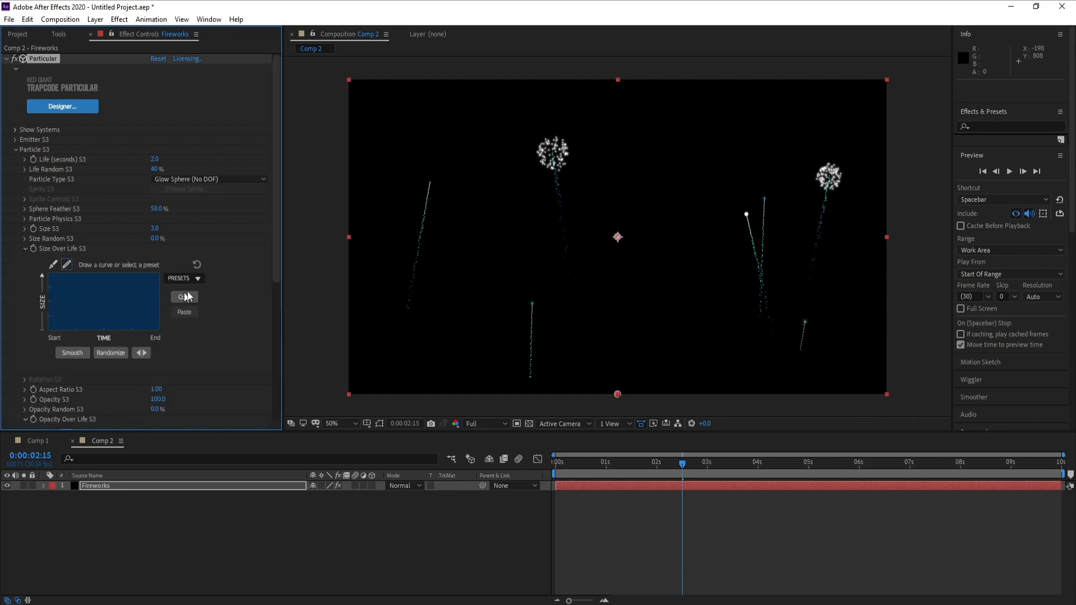
pyautogui.click(197, 278)
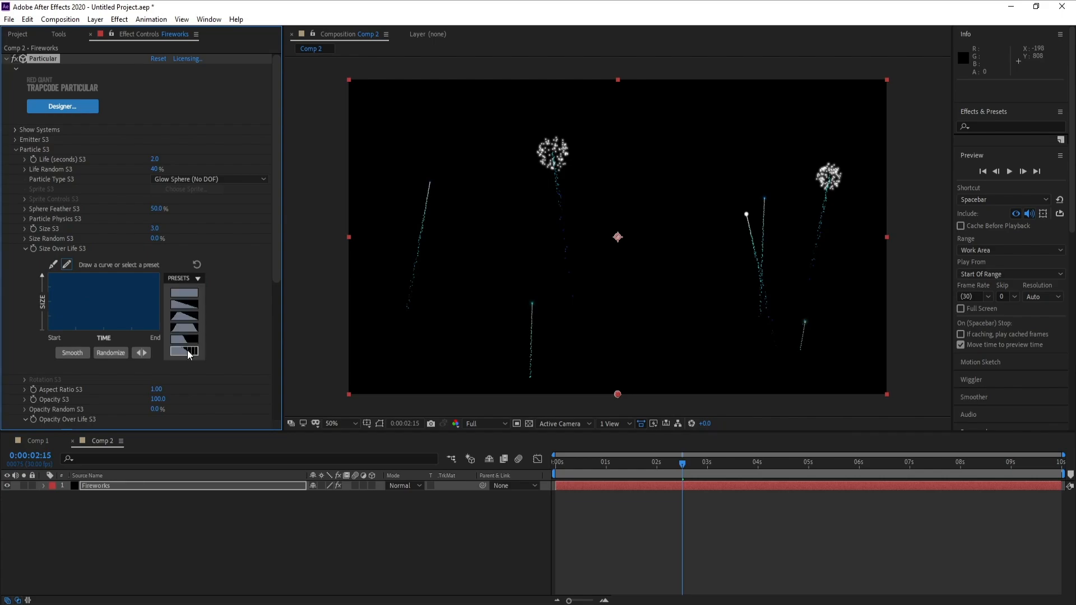
pyautogui.click(188, 351)
# Change the Explode Particles' Blend Mode to Add and Set Color to Over Life
pyautogui.scroll(-4, 244, 285)
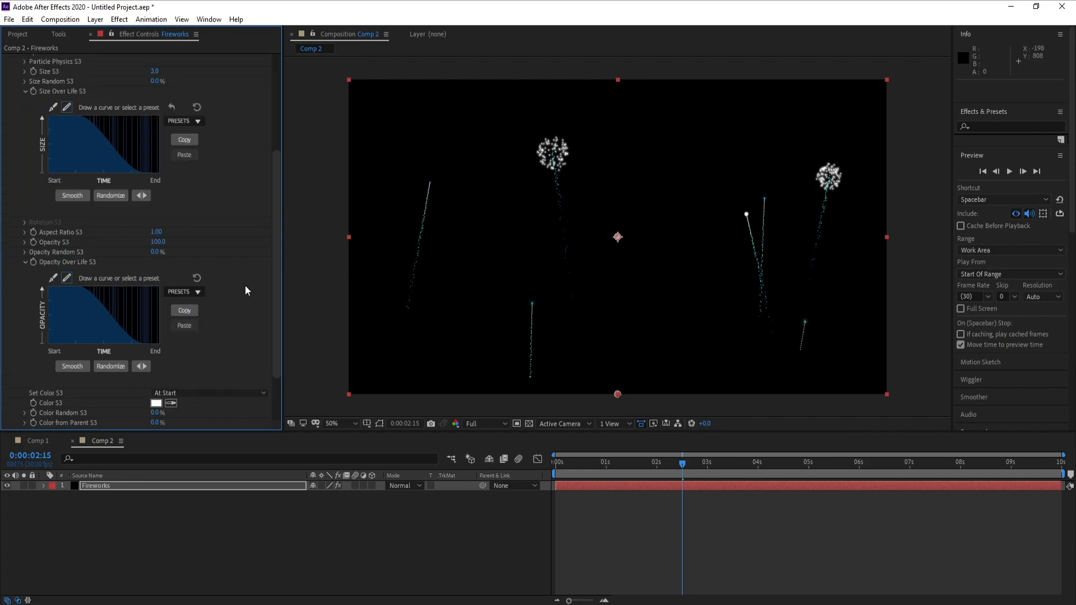
pyautogui.click(200, 392)
pyautogui.click(204, 412)
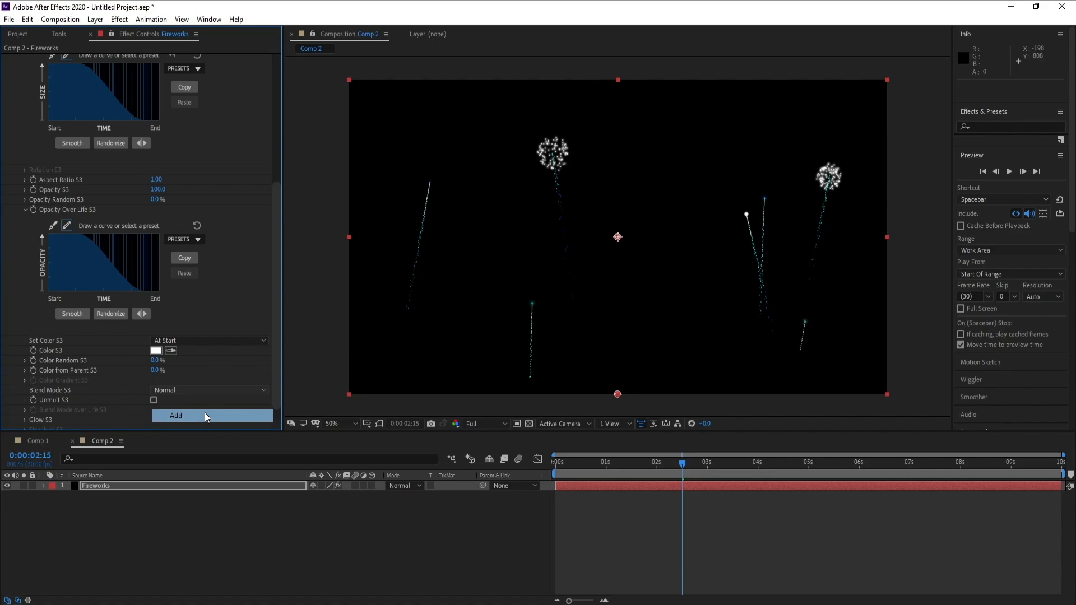
pyautogui.click(197, 342)
pyautogui.click(203, 440)
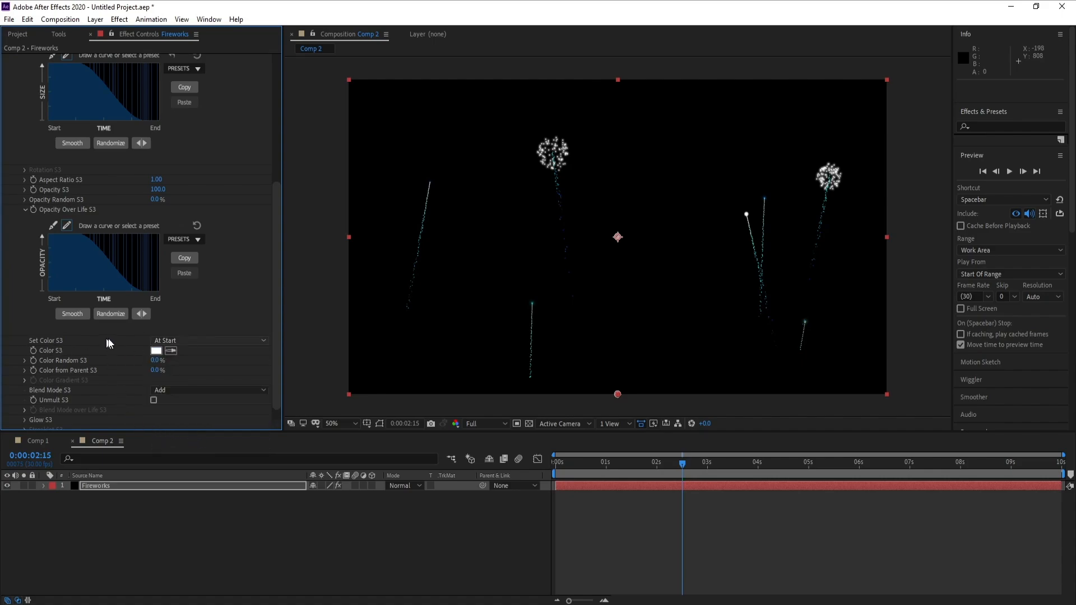
# Apply the white-cyan-blue preset to Color Gradient S3 and check the explosions by scrubbing to 0:00:04:13
pyautogui.scroll(-1, 24, 380)
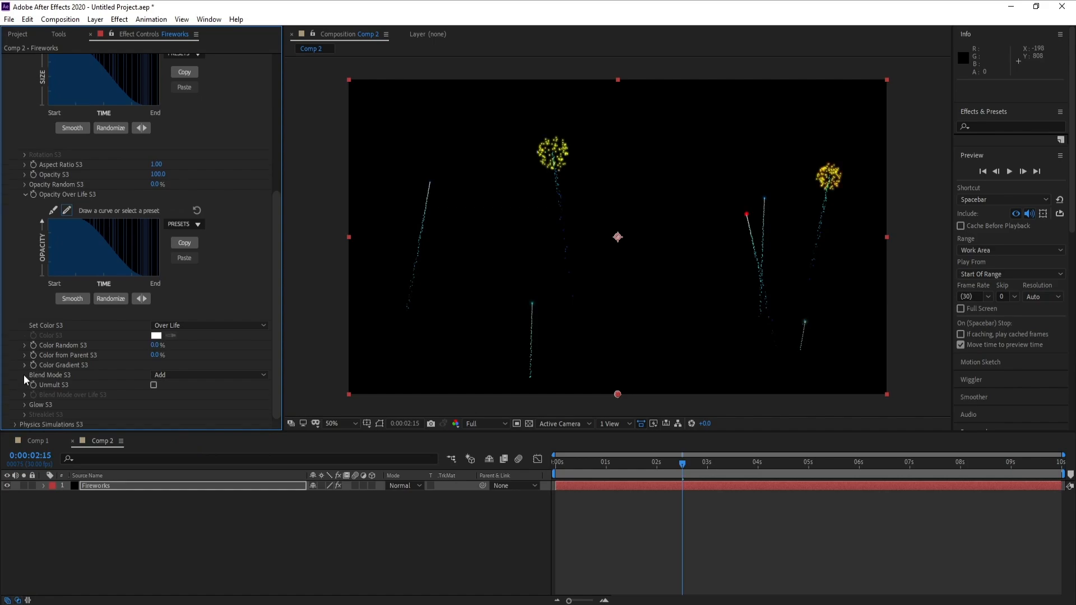
pyautogui.click(24, 365)
pyautogui.scroll(-3, 25, 367)
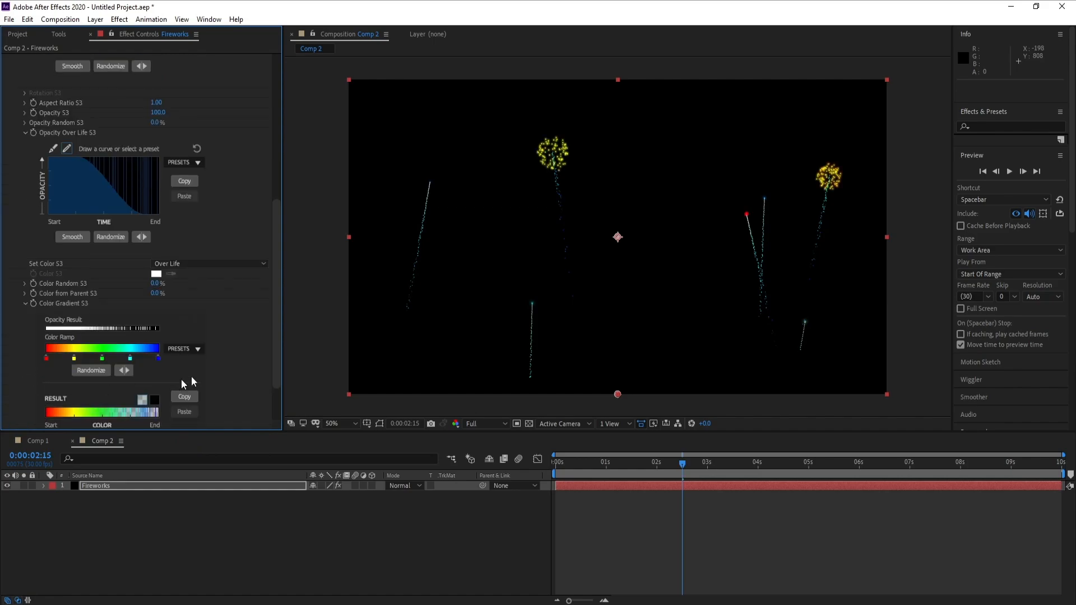
pyautogui.click(197, 349)
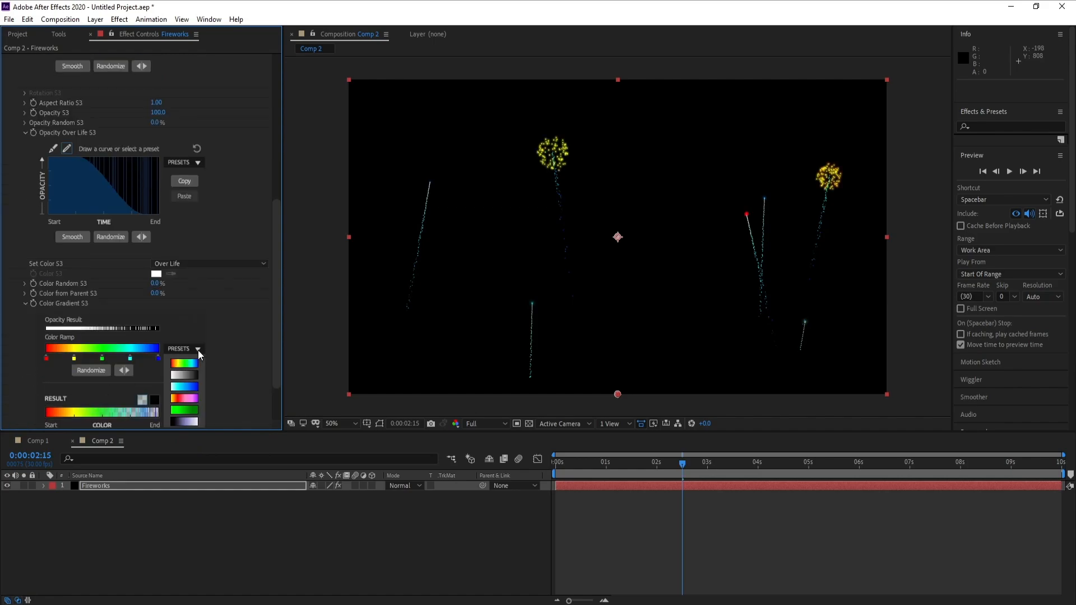
pyautogui.click(195, 390)
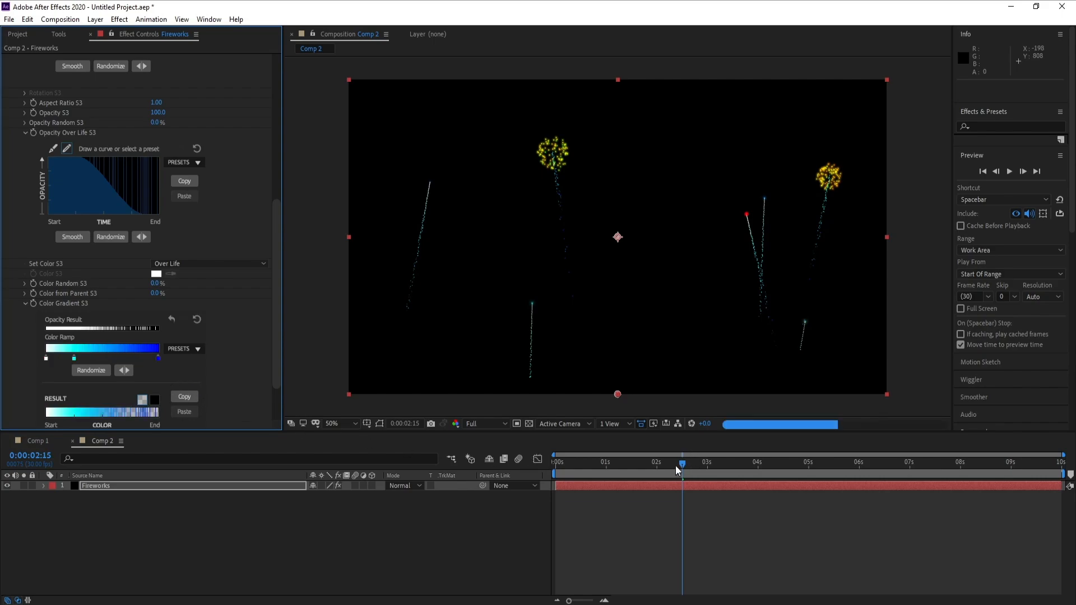
pyautogui.moveTo(675, 464); pyautogui.dragTo(779, 458)
# Reopen the Particular Designer and add the Gravity Down environment block to the Explode Particles system
pyautogui.scroll(10, 84, 245)
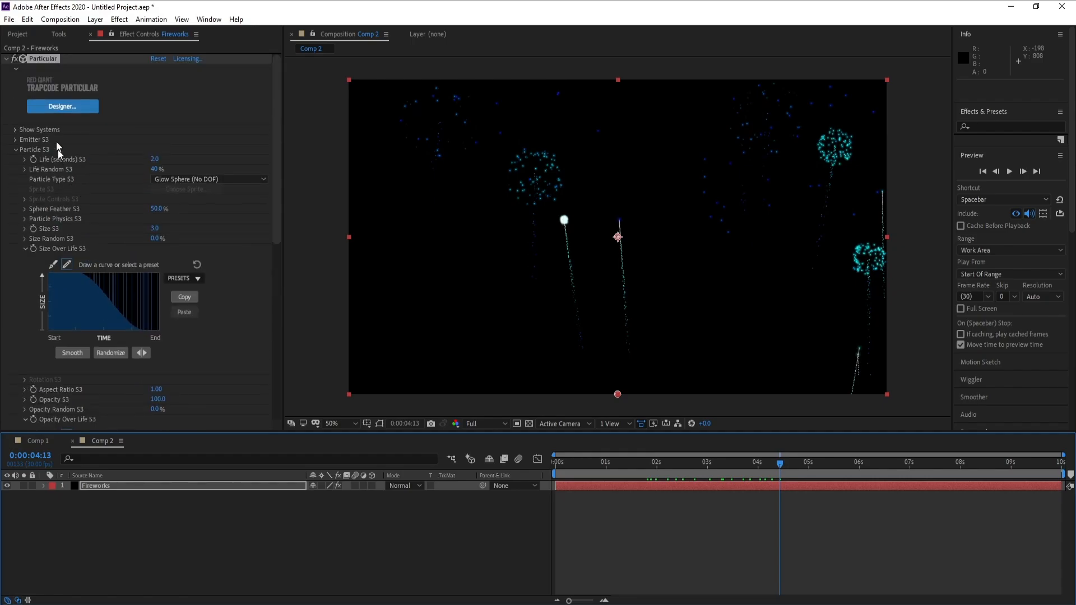
pyautogui.click(75, 107)
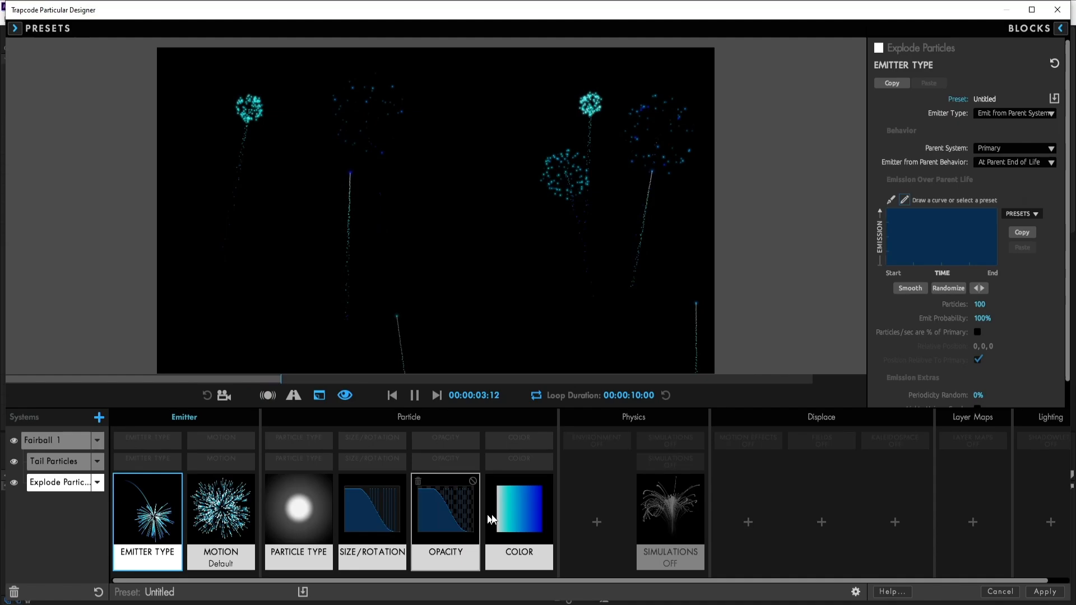
pyautogui.click(596, 521)
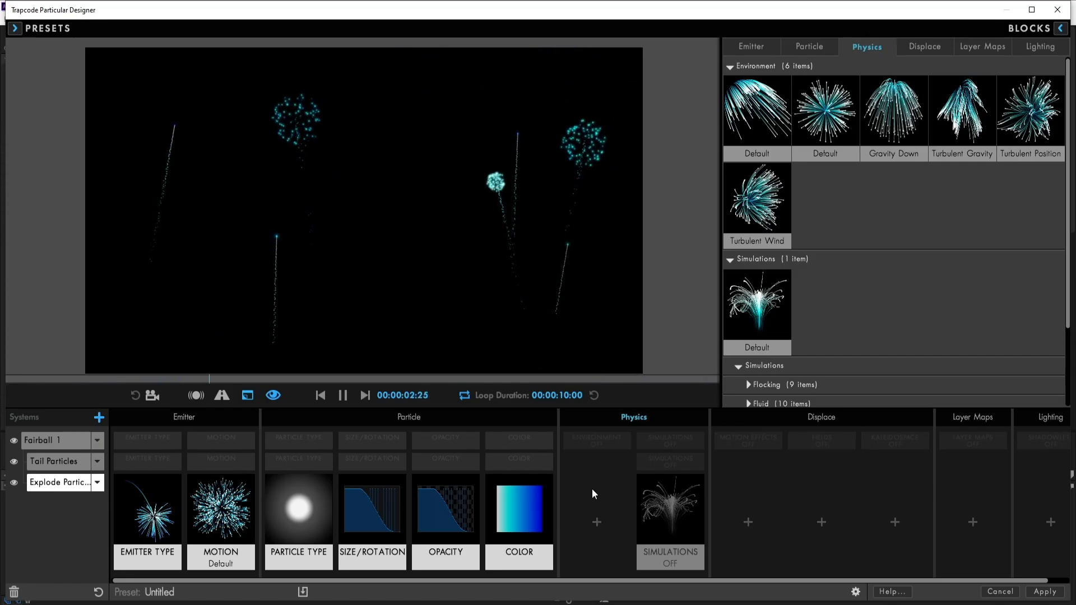
pyautogui.click(898, 124)
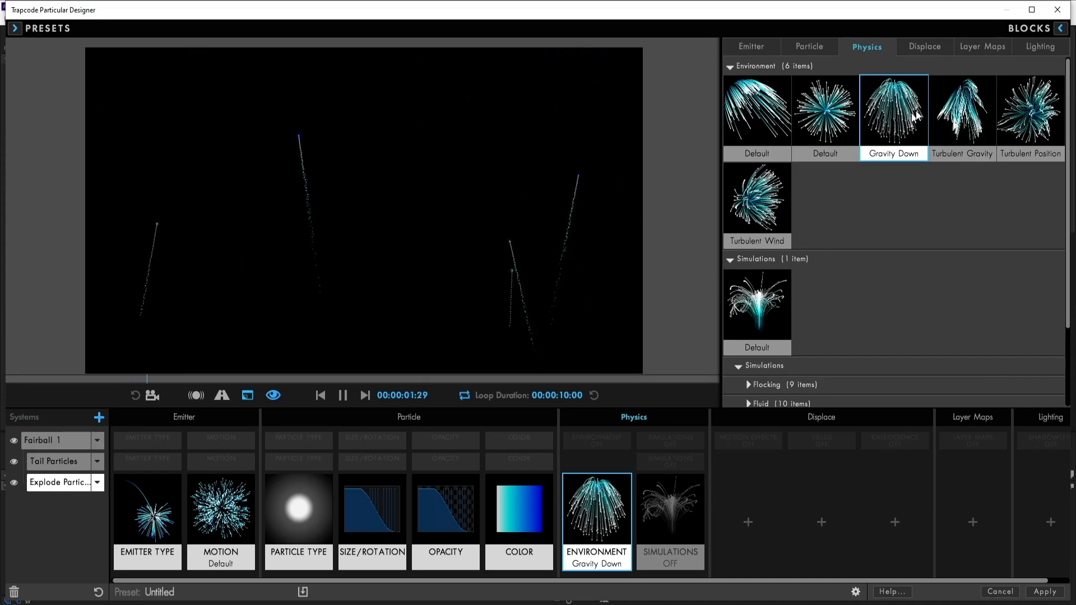
# Set the Explode Particles environment's Gravity to 30
pyautogui.click(1057, 30)
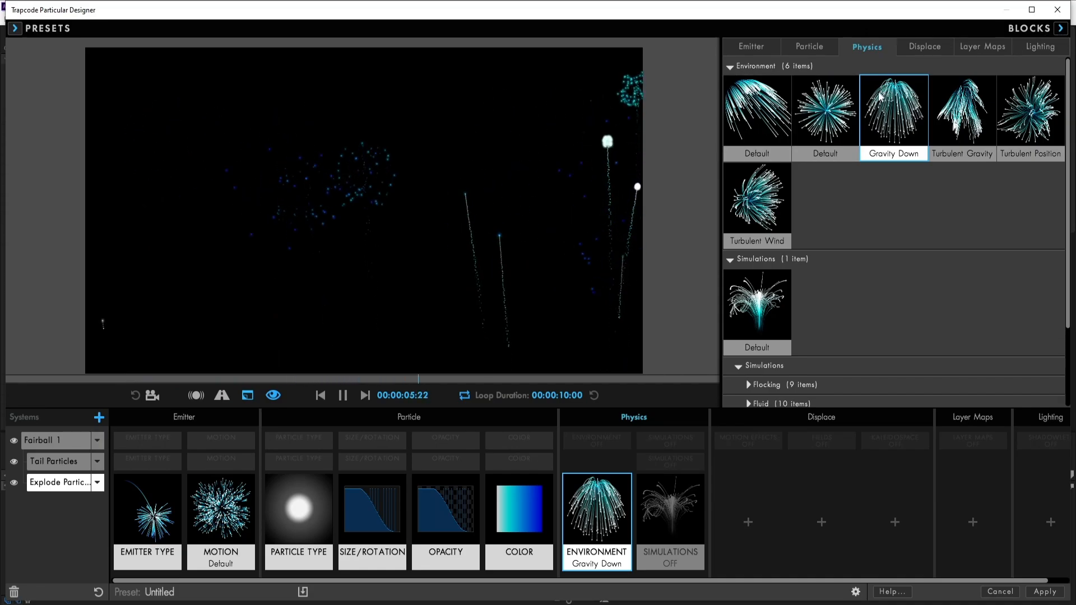
pyautogui.click(1060, 30)
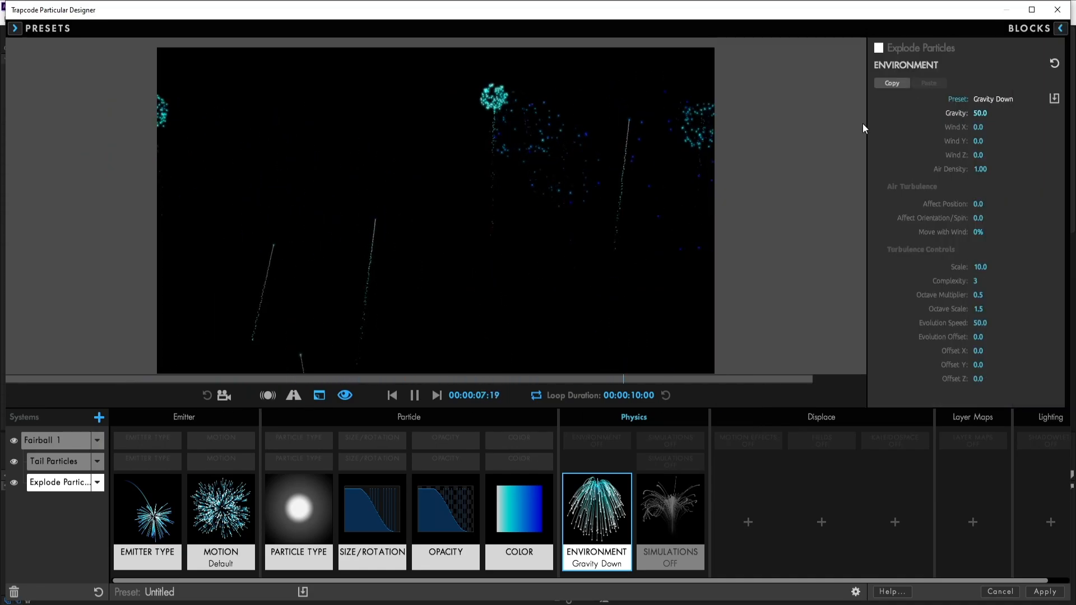
pyautogui.click(981, 114)
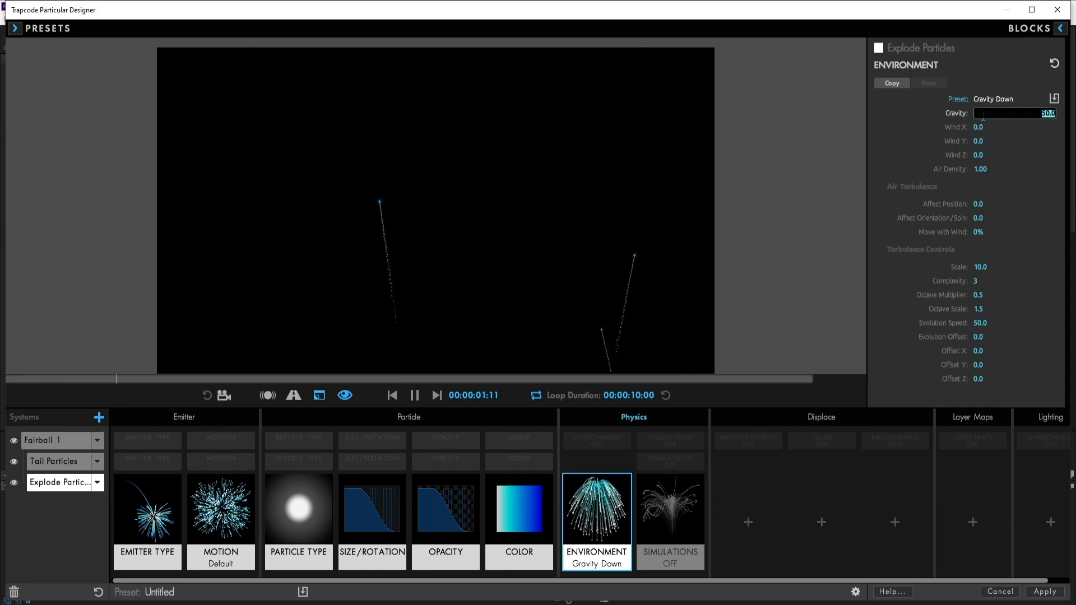
pyautogui.write('30')
pyautogui.press('Return')
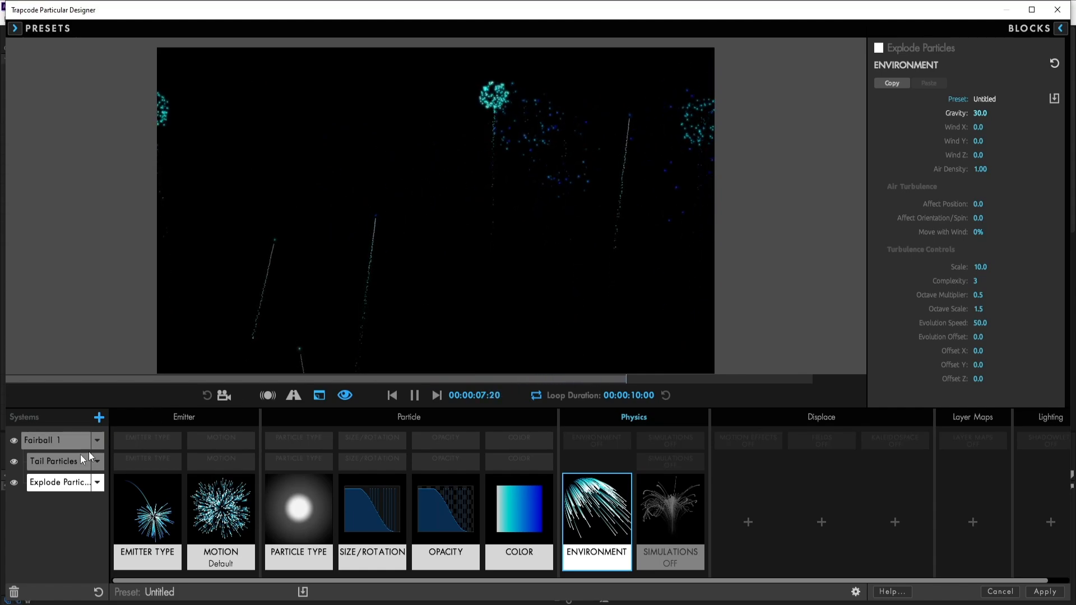
# Duplicate the Tail Particles system
pyautogui.click(53, 464)
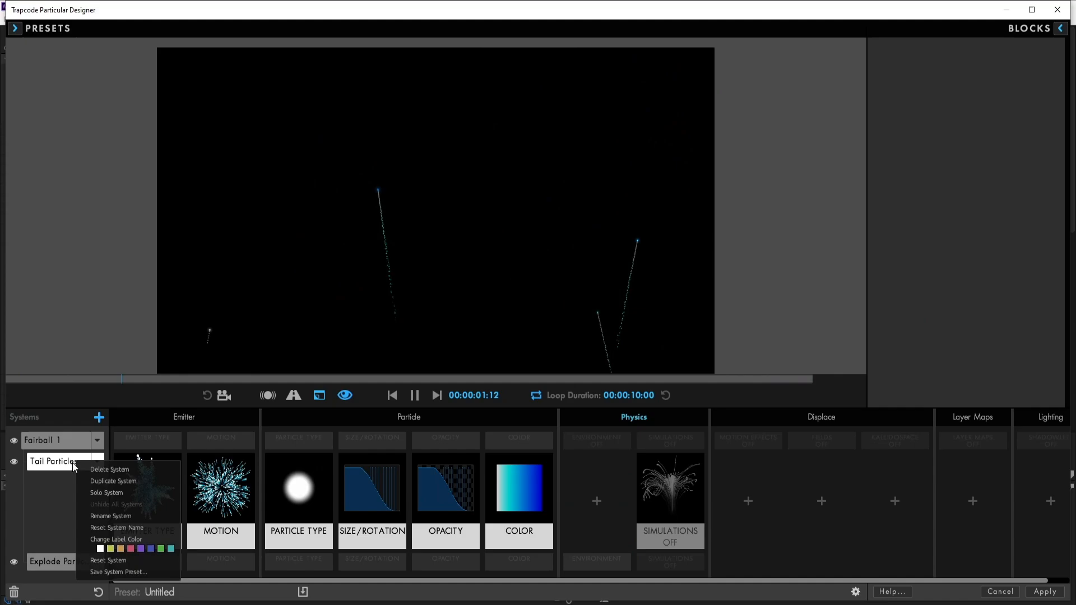
pyautogui.click(98, 461)
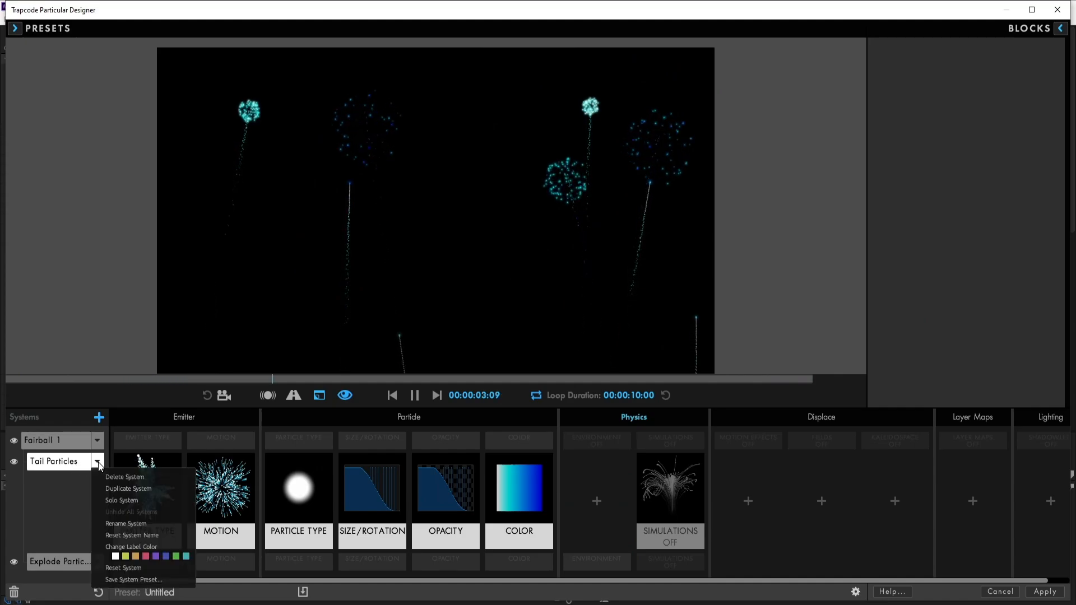
pyautogui.click(135, 490)
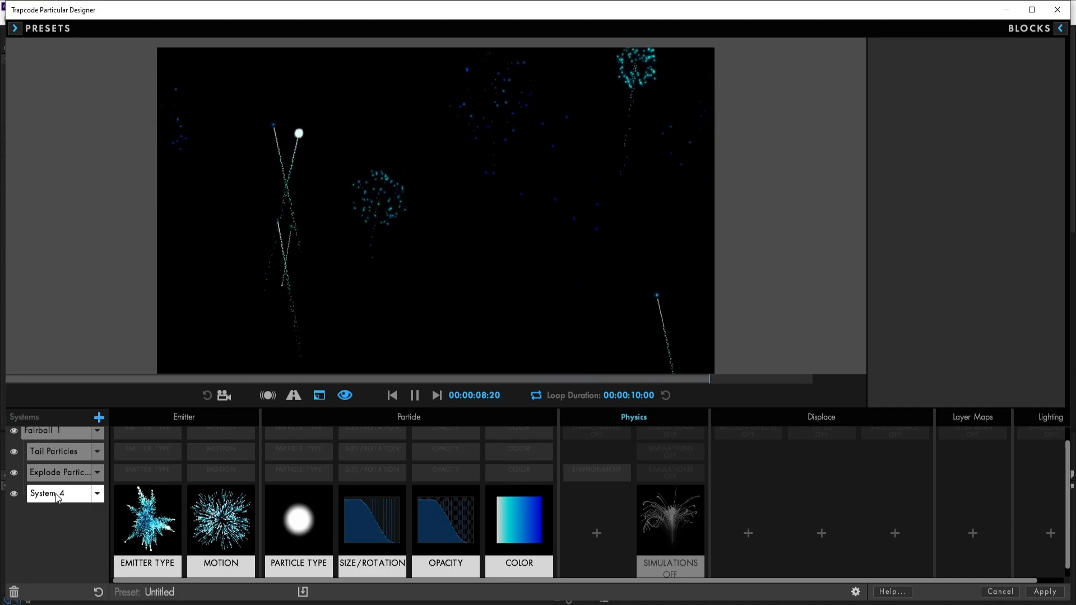
# Set System 4's Parent System to Explode Particles and pause the preview once the trails show
pyautogui.click(150, 521)
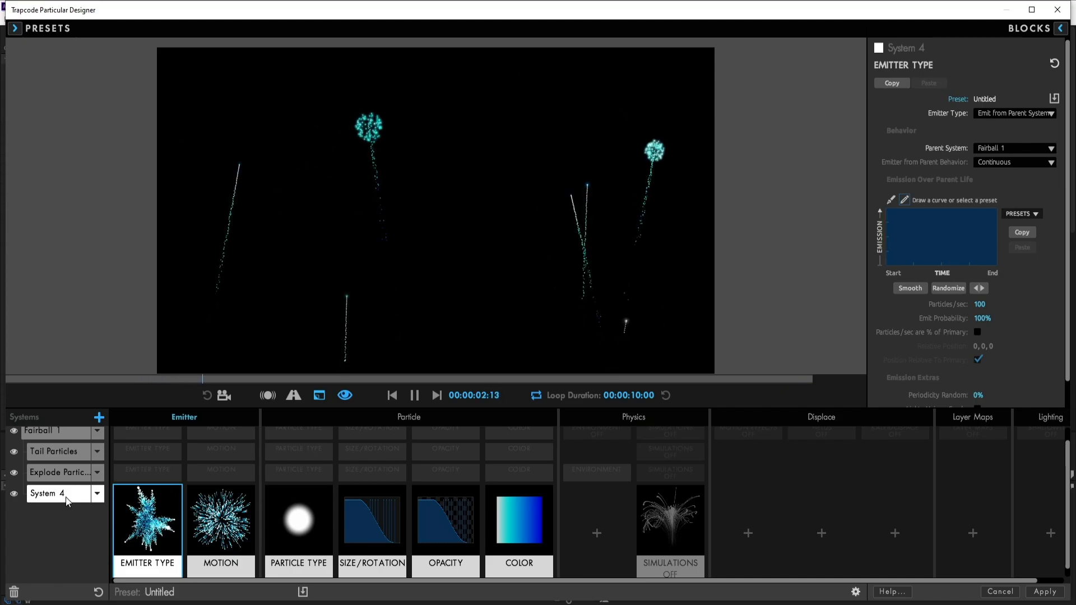
pyautogui.click(993, 149)
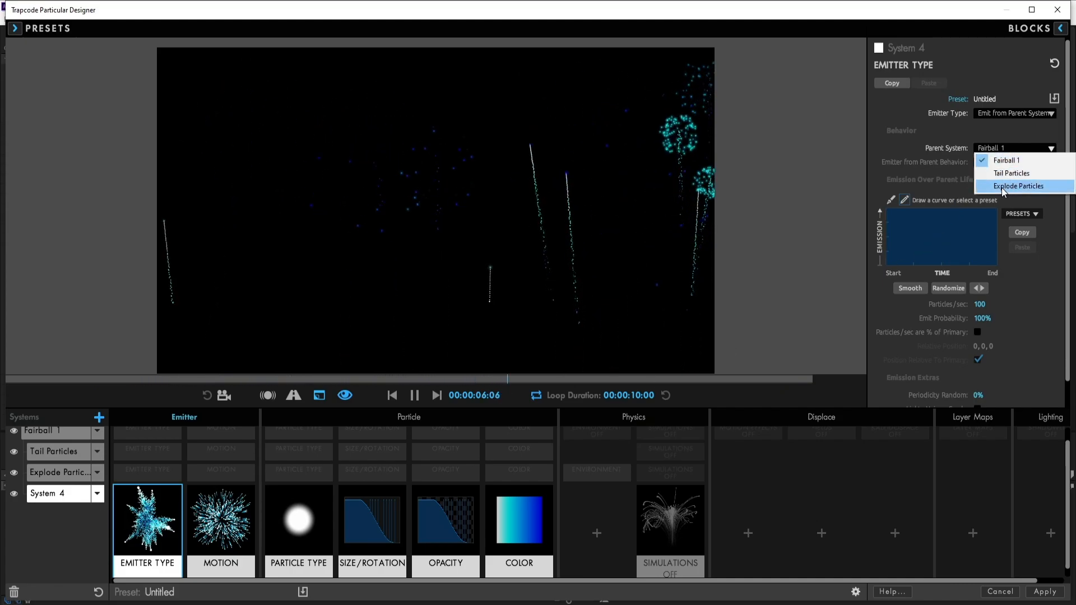
pyautogui.click(1041, 191)
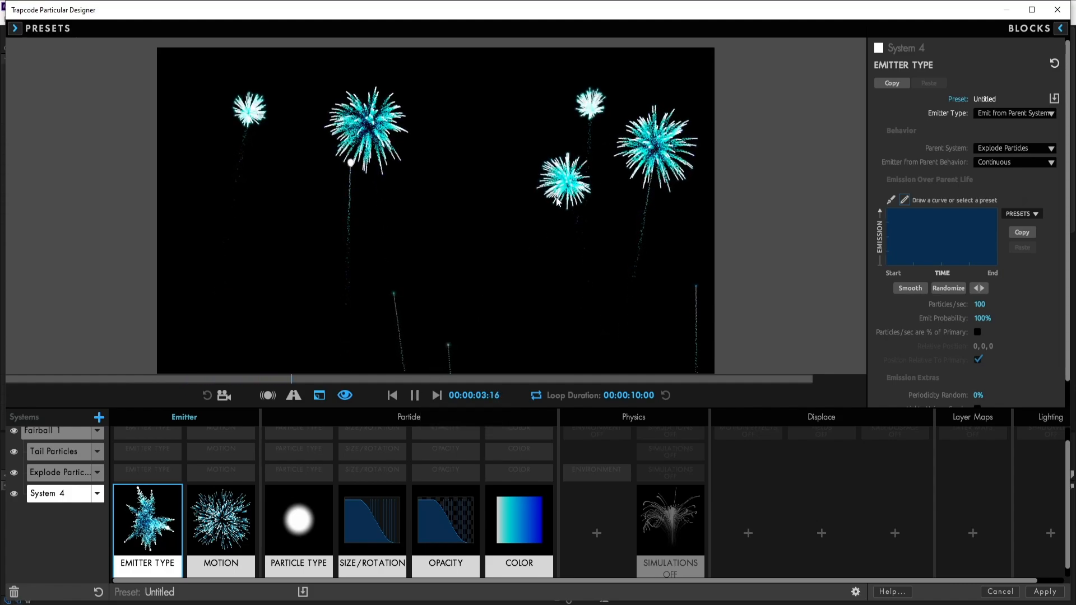
pyautogui.click(414, 396)
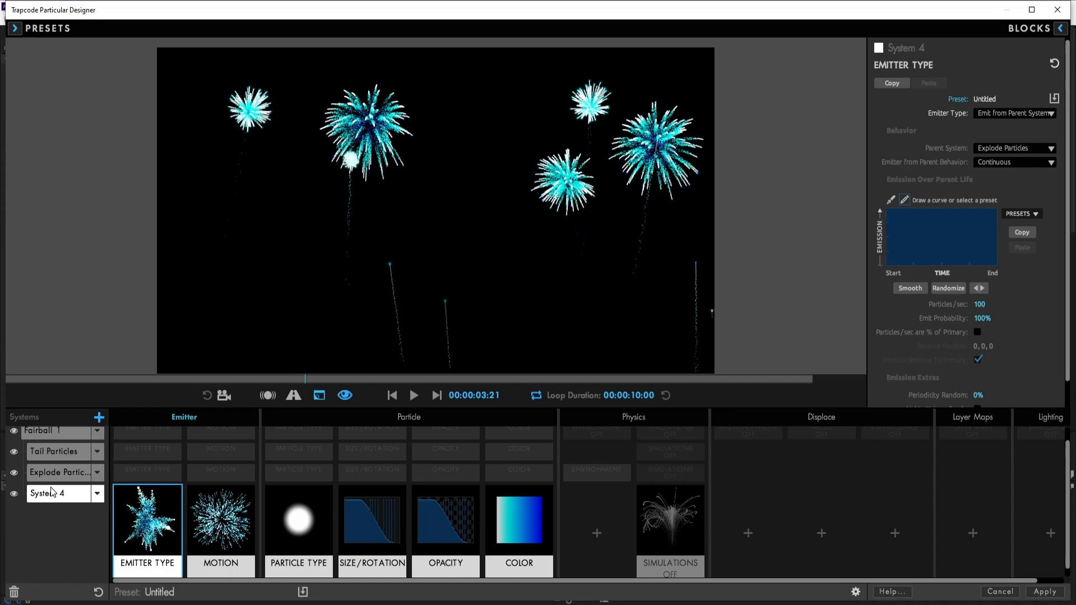
pyautogui.click(98, 493)
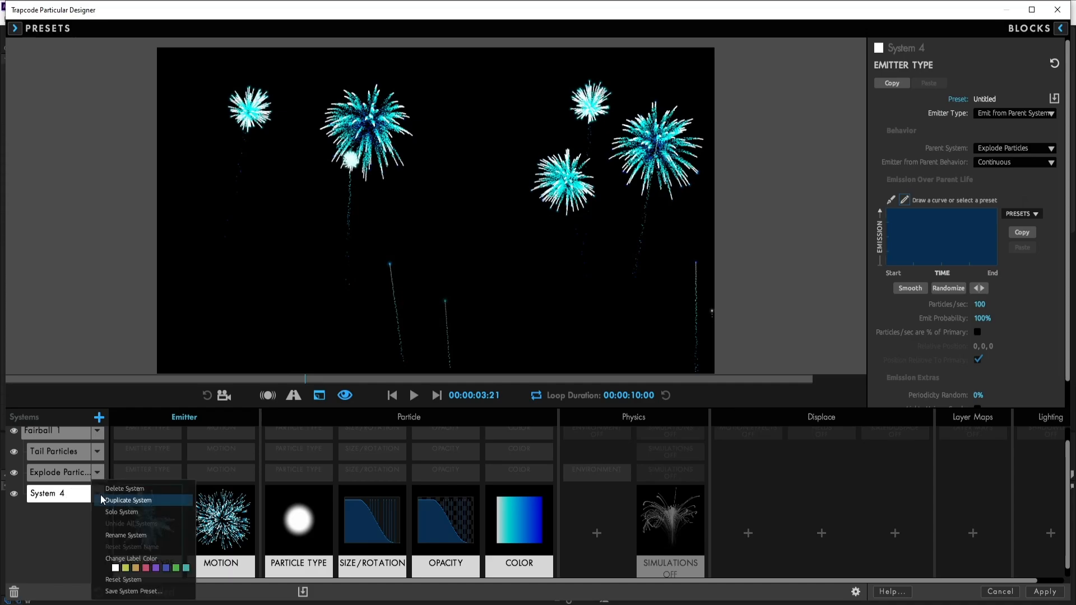
pyautogui.click(134, 504)
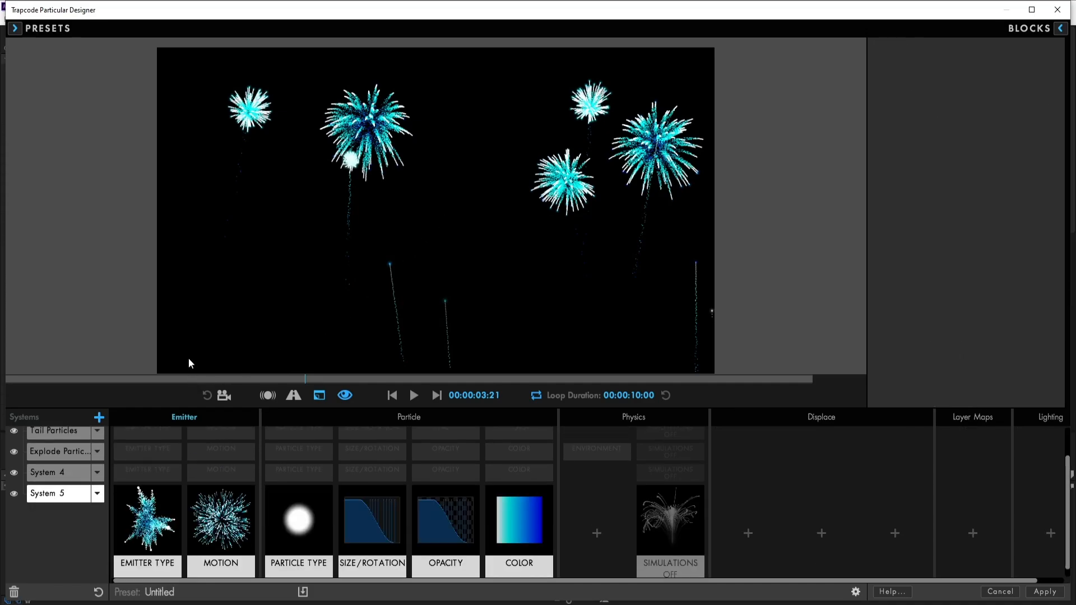
pyautogui.click(14, 593)
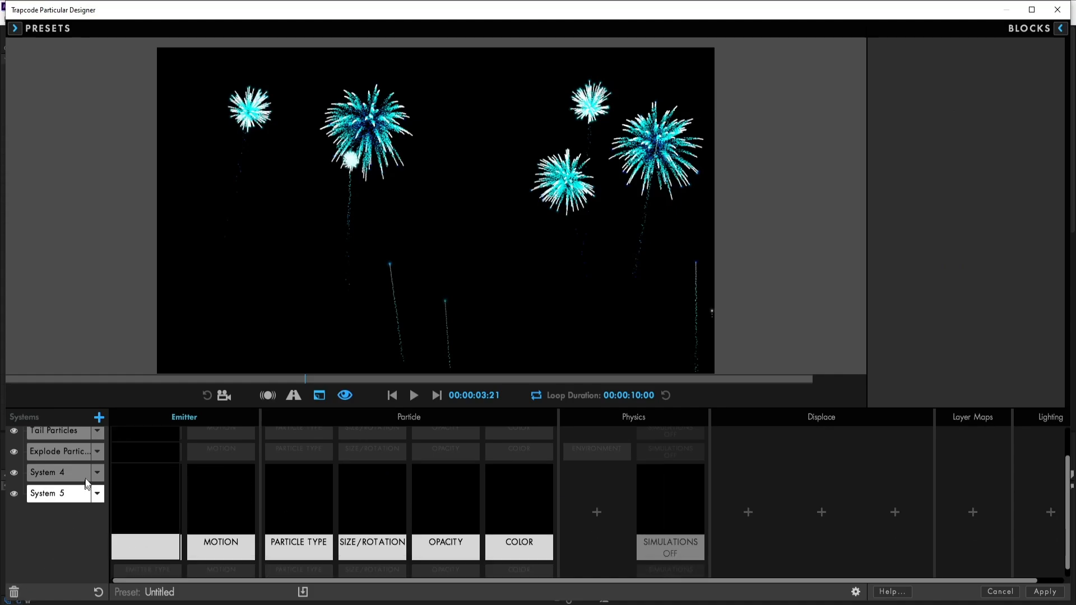
# Rename System 4 to "Tail Explod Particles"
pyautogui.click(98, 495)
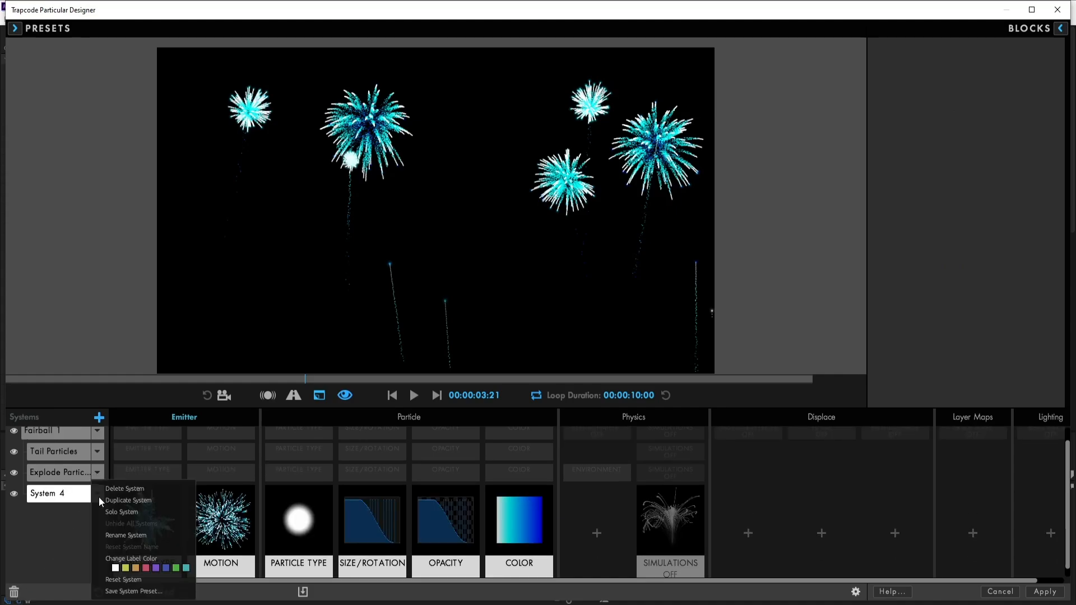
pyautogui.click(121, 538)
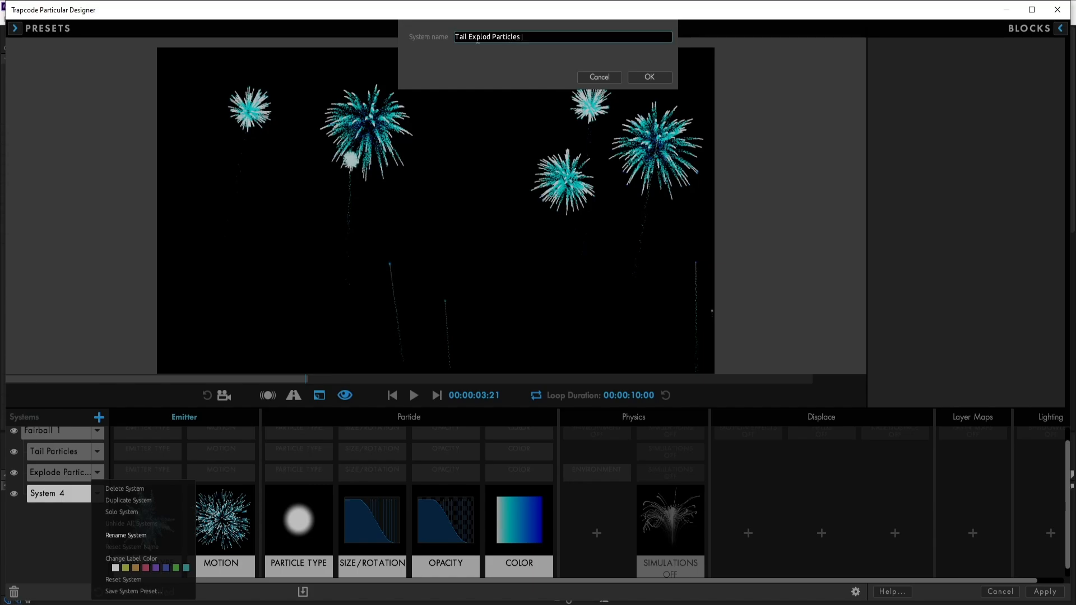
pyautogui.press('Return')
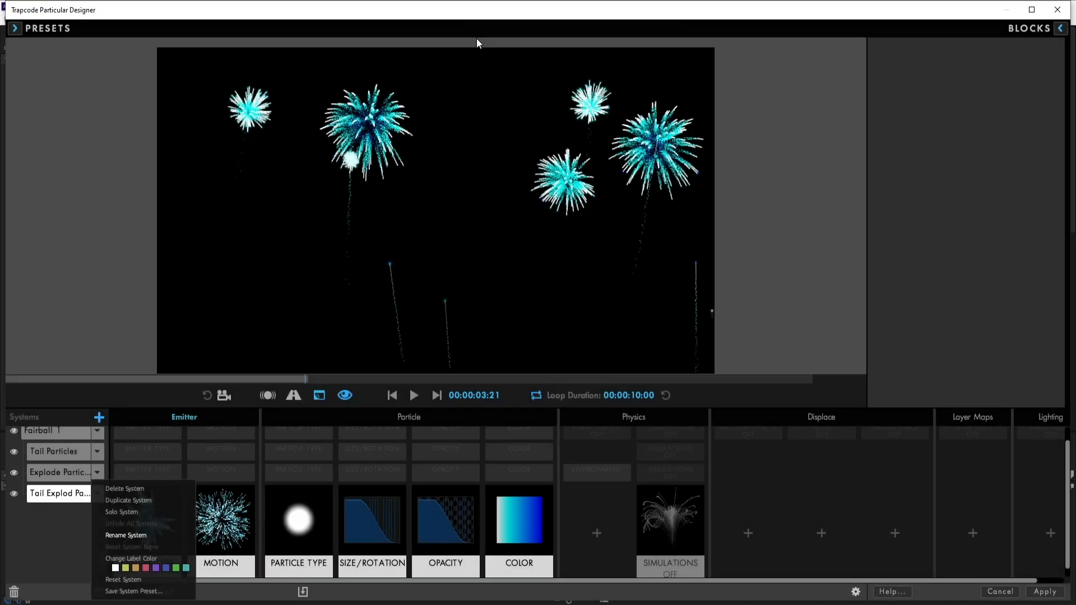
# Play a short stretch of the fireworks preview and apply the Designer changes to the composition
pyautogui.click(415, 396)
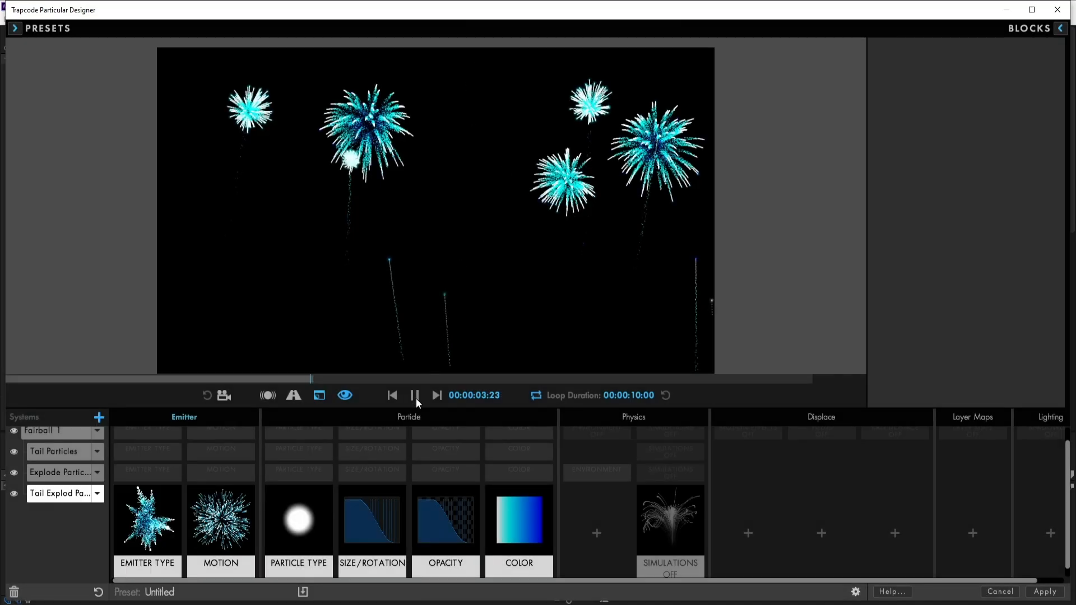
pyautogui.click(414, 396)
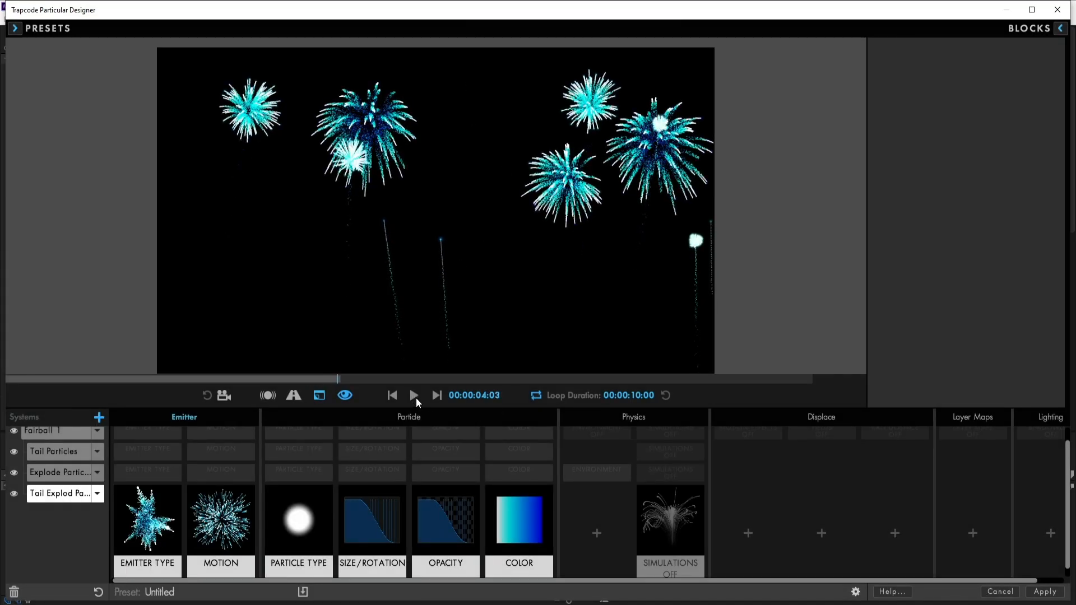
pyautogui.click(1044, 592)
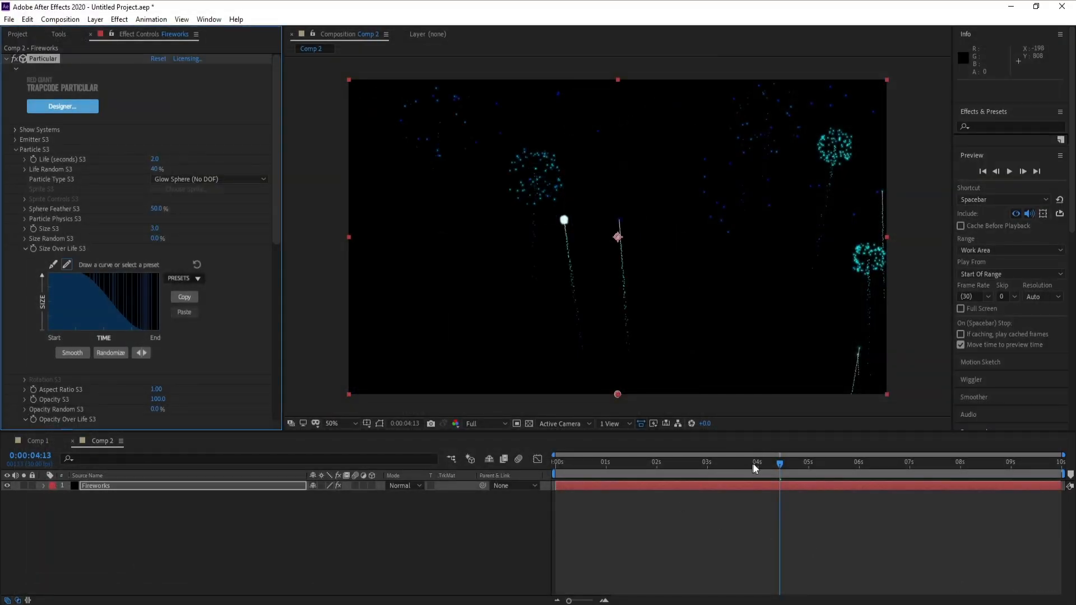
# Scrub the Comp 2 timeline from about 0:00:03:15 to 0:00:08:14 to review the exploding fireworks and their trails
pyautogui.click(730, 466)
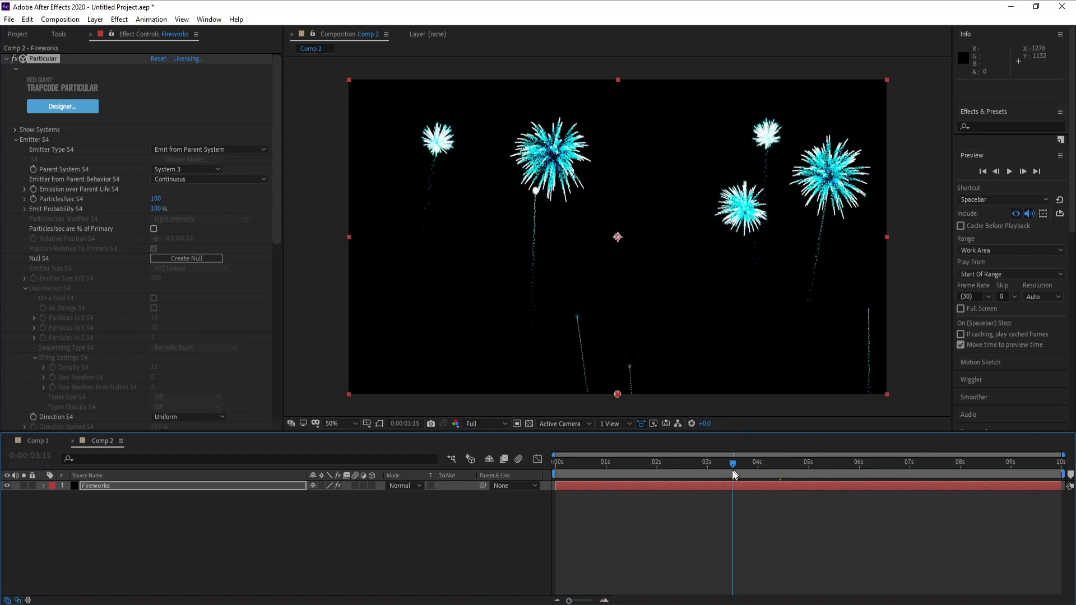
pyautogui.moveTo(714, 465); pyautogui.dragTo(883, 470)
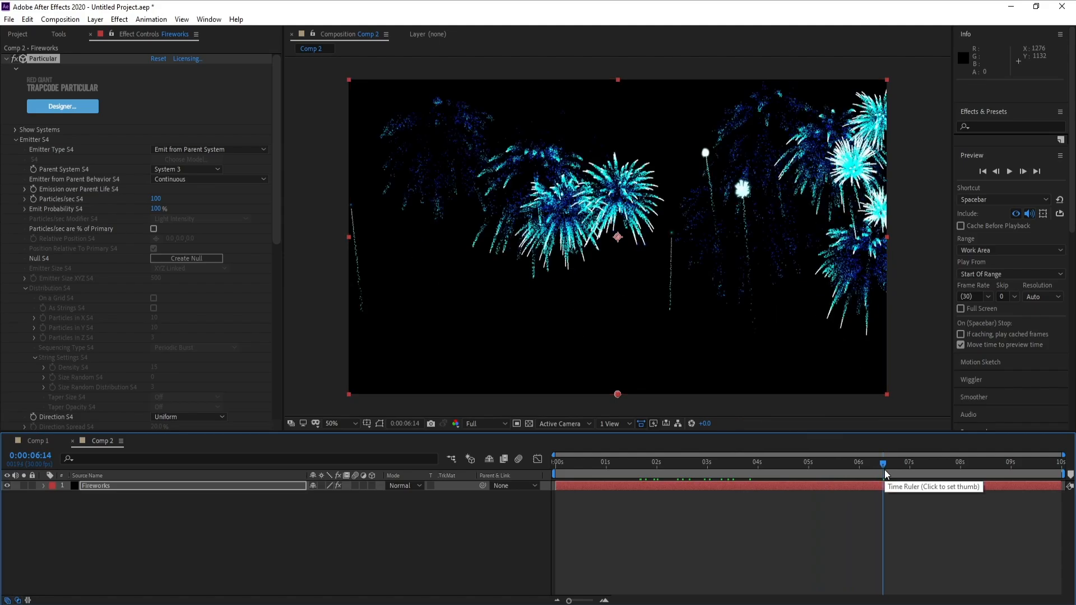
pyautogui.moveTo(884, 469); pyautogui.dragTo(984, 469)
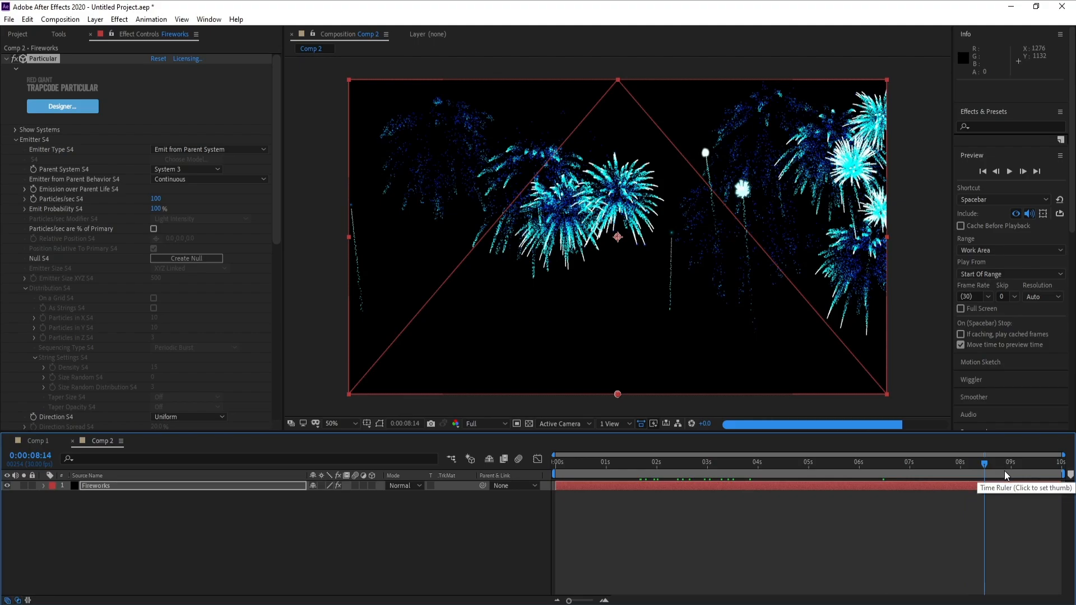